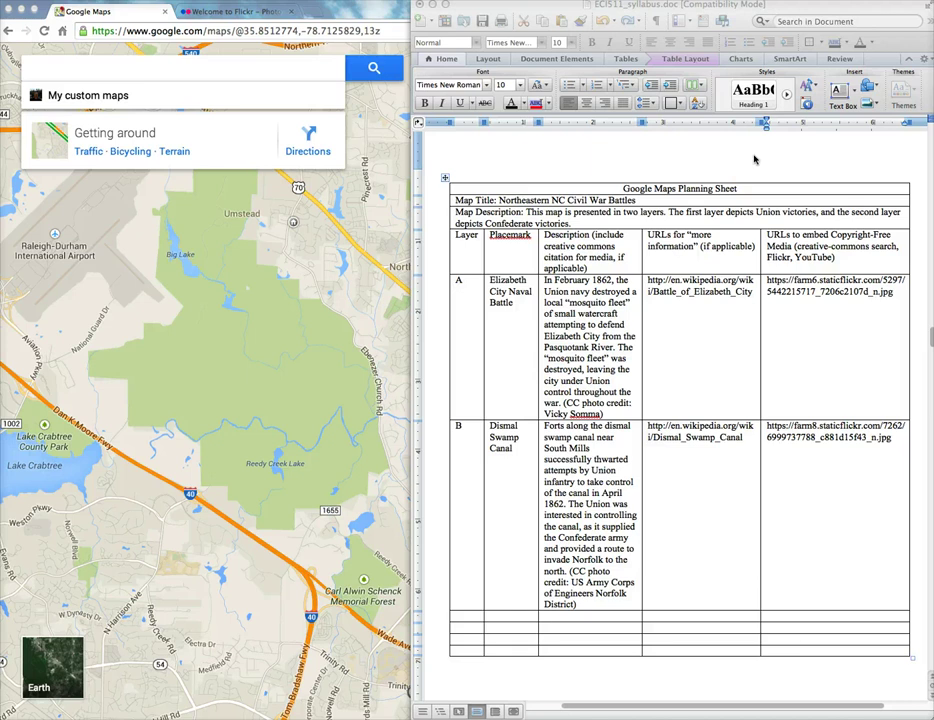
Step: Examine the Google Maps Planning Sheet's map title, map description, column headings, placemark names, descriptions, information links and media URLs
click(651, 200)
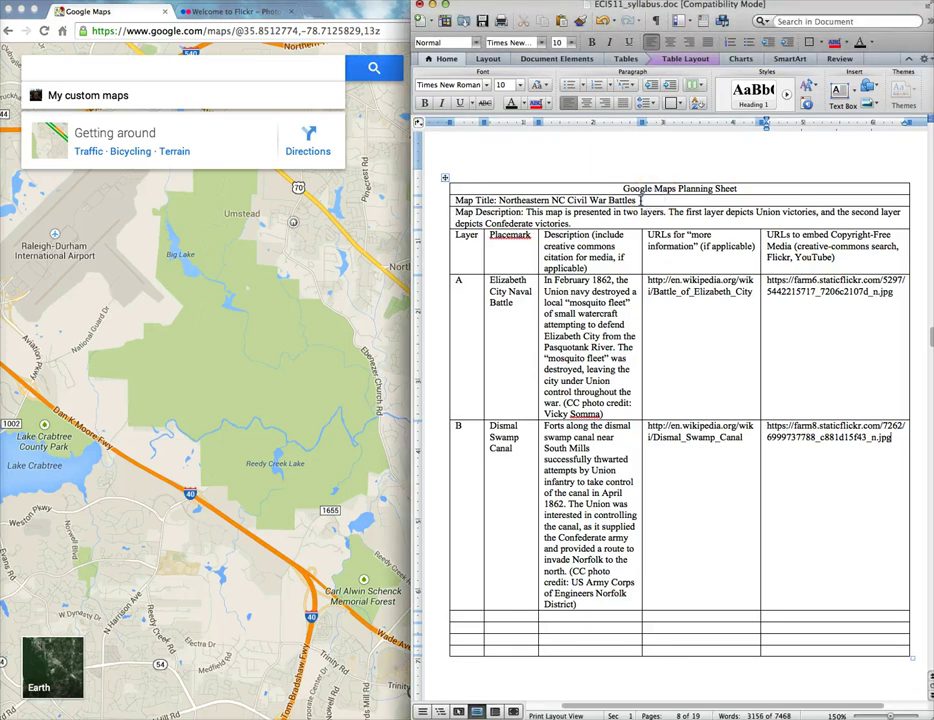
drag(636, 200, 498, 200)
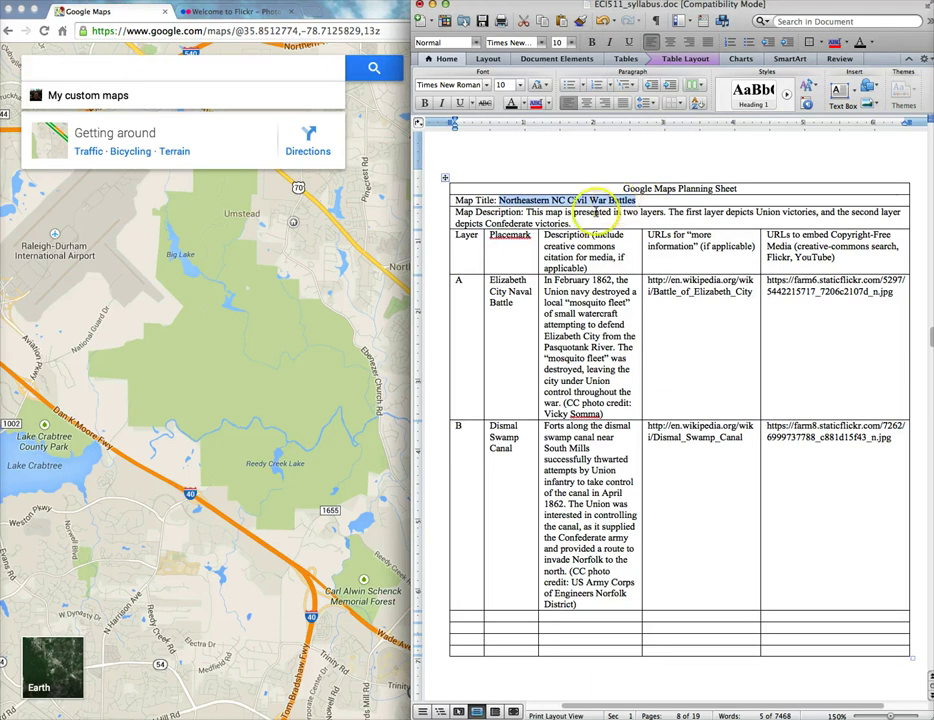
drag(572, 223, 533, 214)
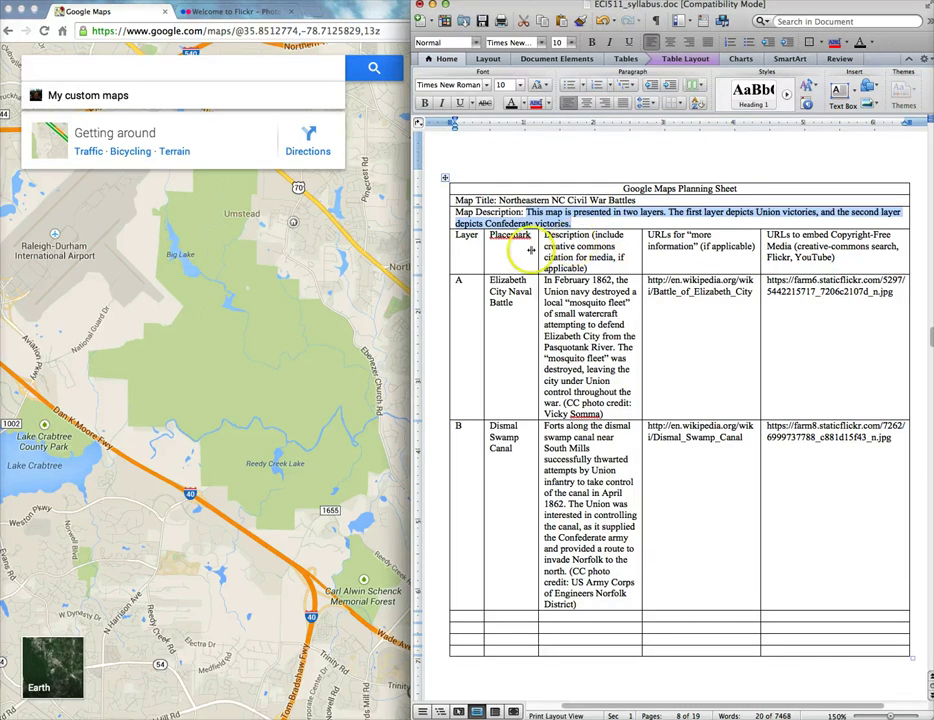
drag(530, 250, 762, 254)
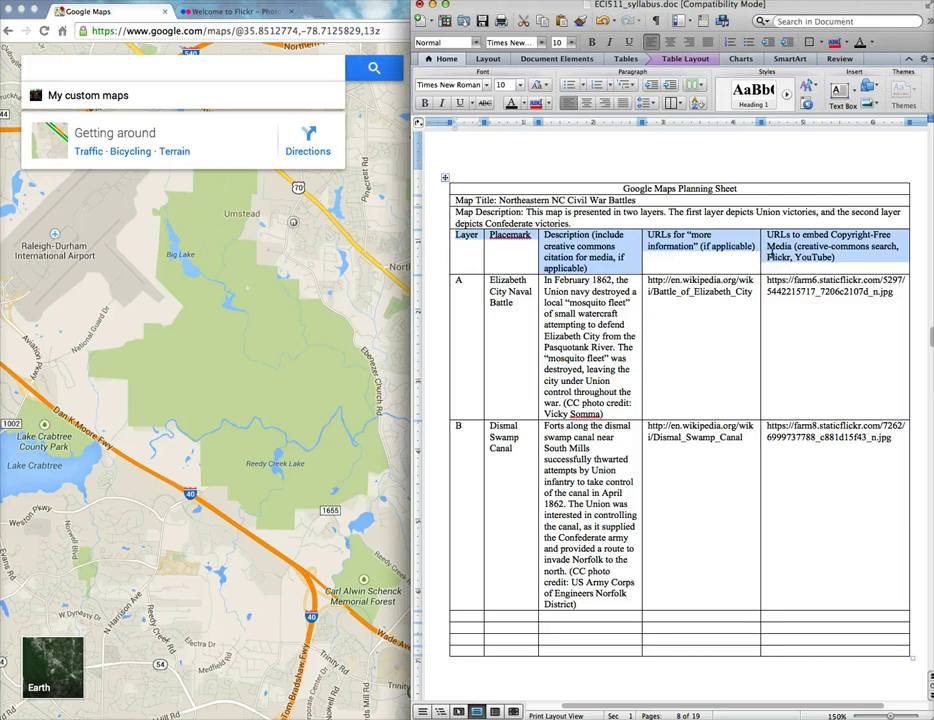
drag(512, 302, 488, 282)
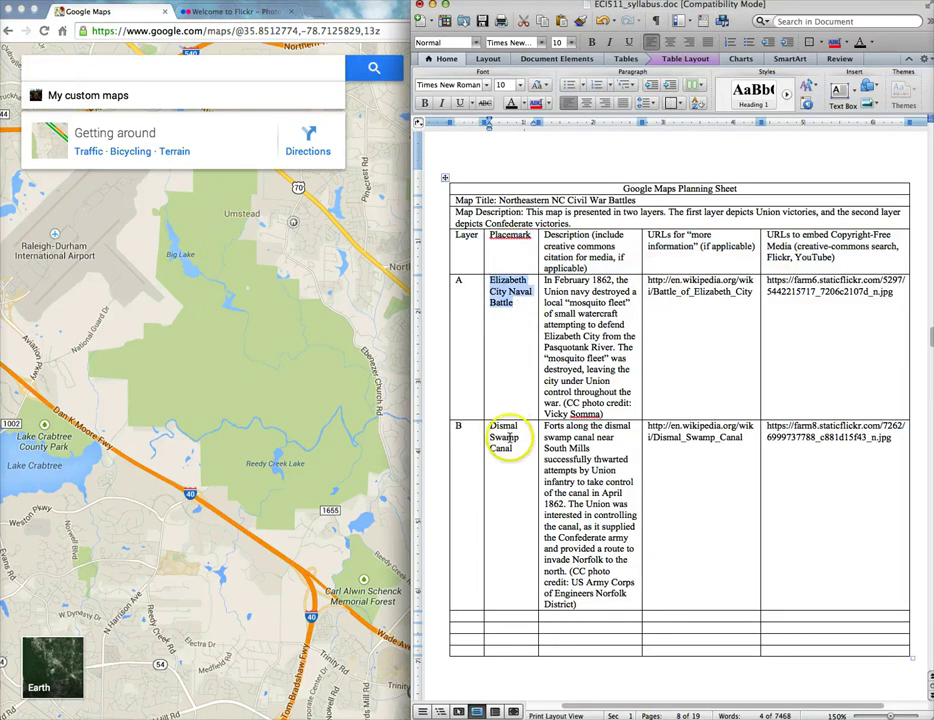
drag(507, 432, 491, 426)
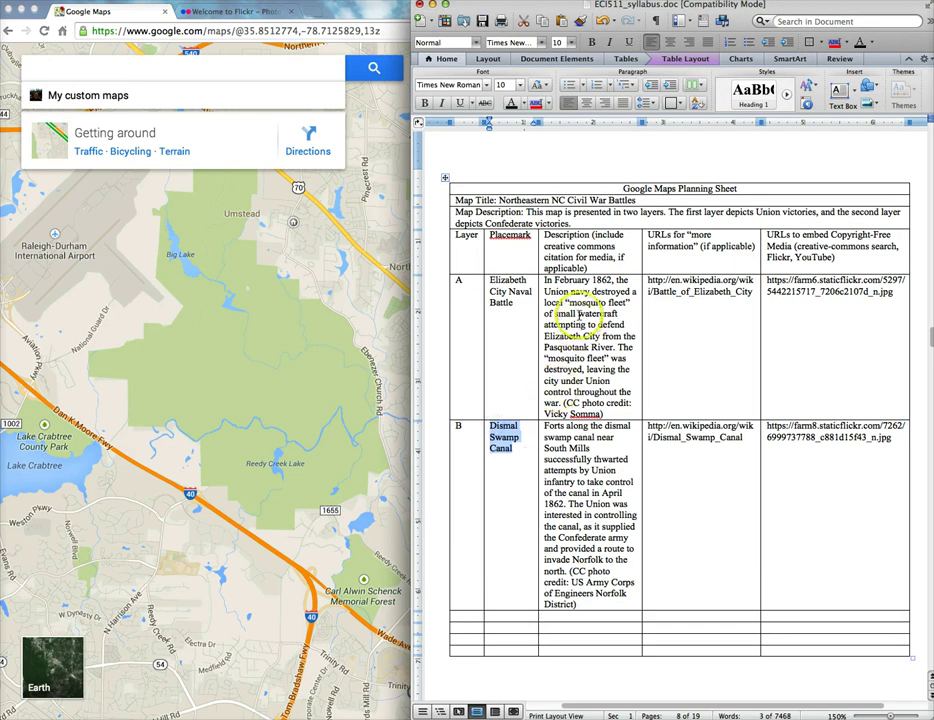
drag(545, 280, 621, 411)
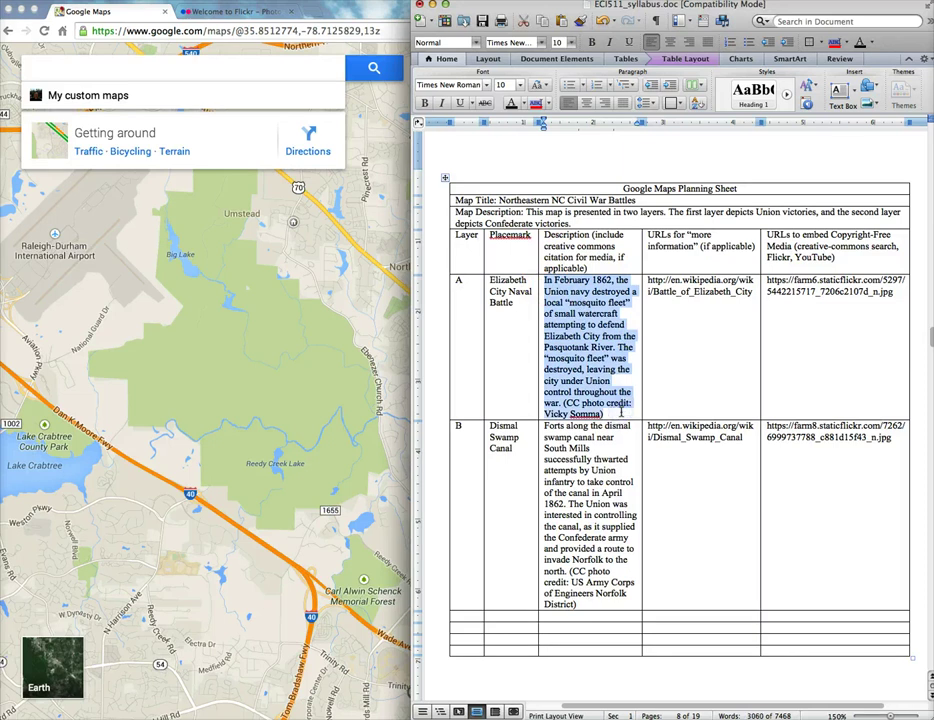
drag(582, 606, 545, 427)
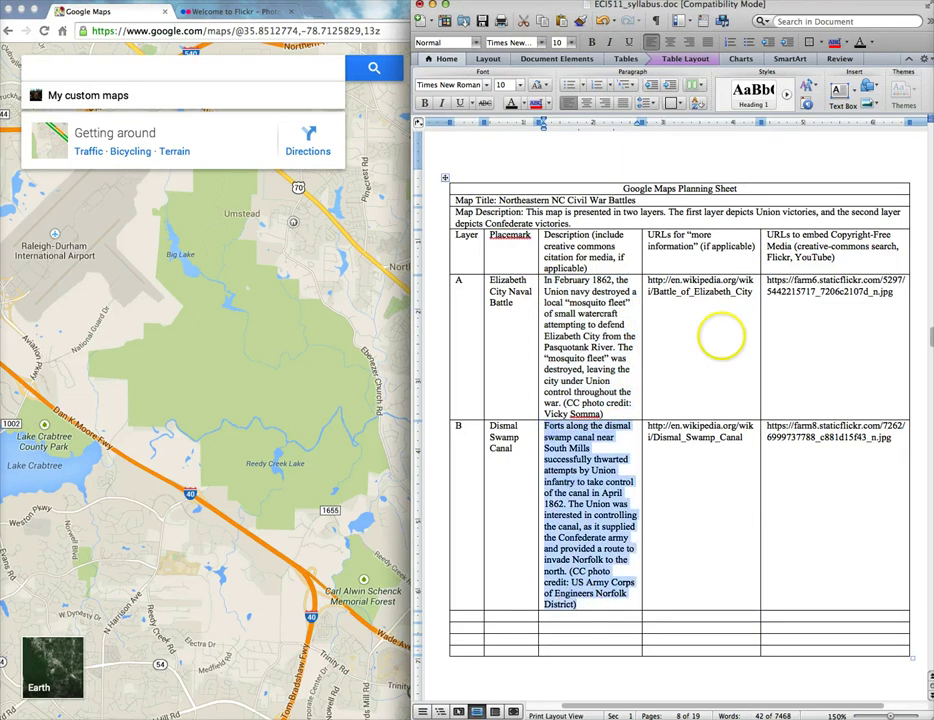
drag(773, 292, 652, 281)
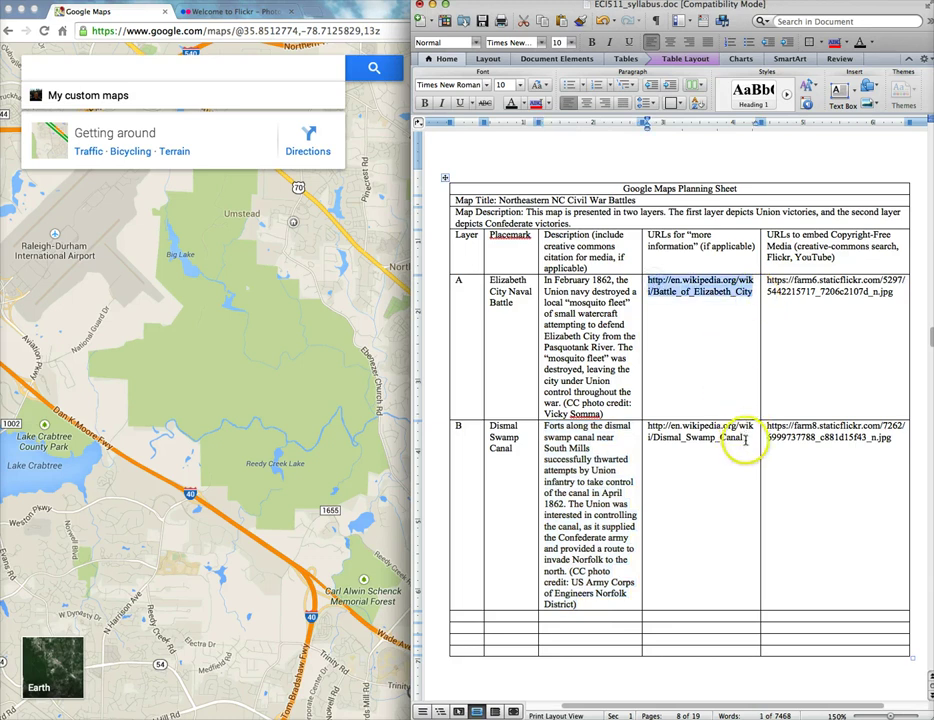
drag(743, 438, 652, 432)
drag(893, 292, 767, 281)
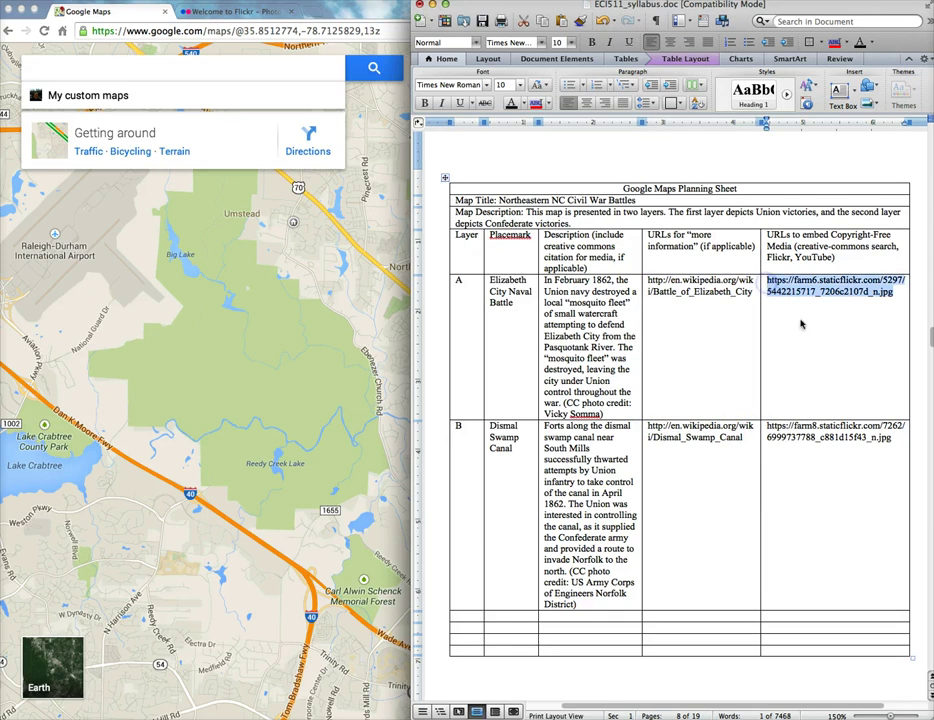
drag(893, 438, 770, 426)
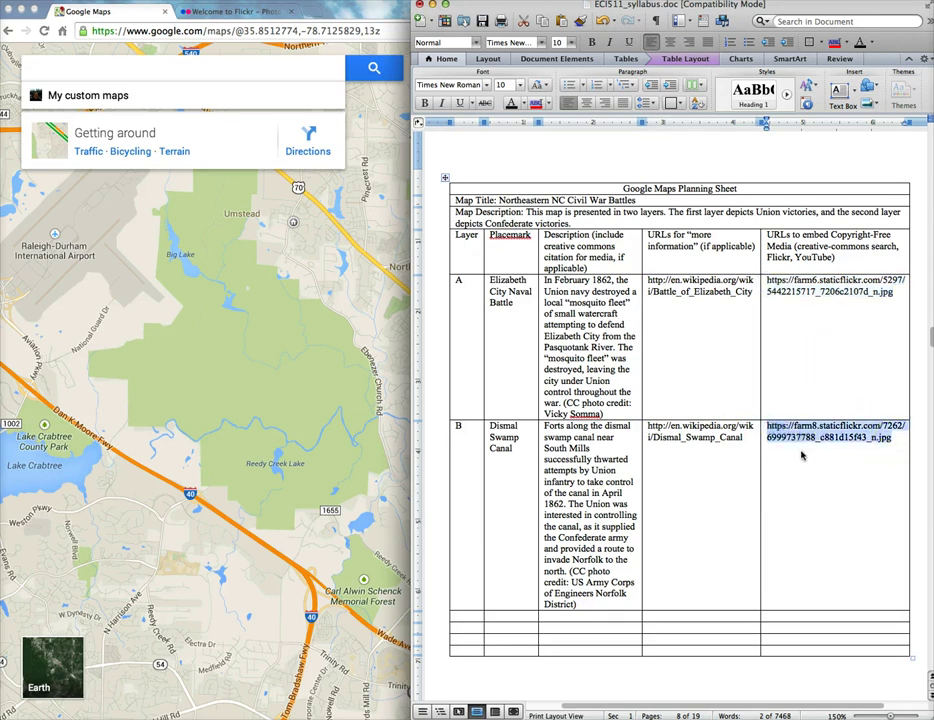
click(894, 436)
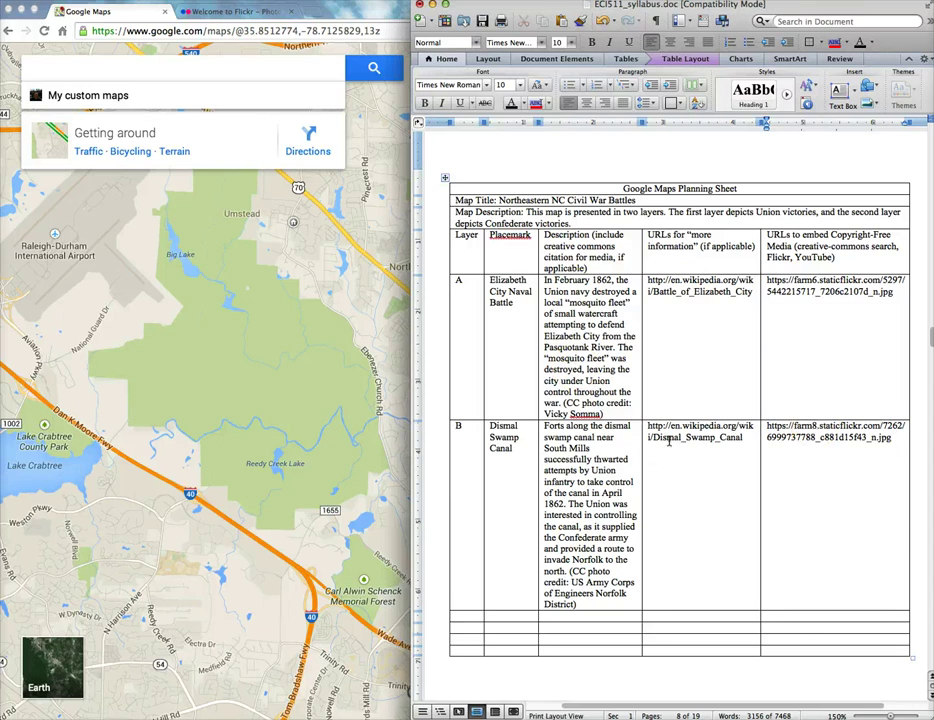
Step: Review the layer letters A and B and the complete planning rows for Elizabeth City Naval Battle and Dismal Swamp Canal
double_click(461, 282)
double_click(460, 427)
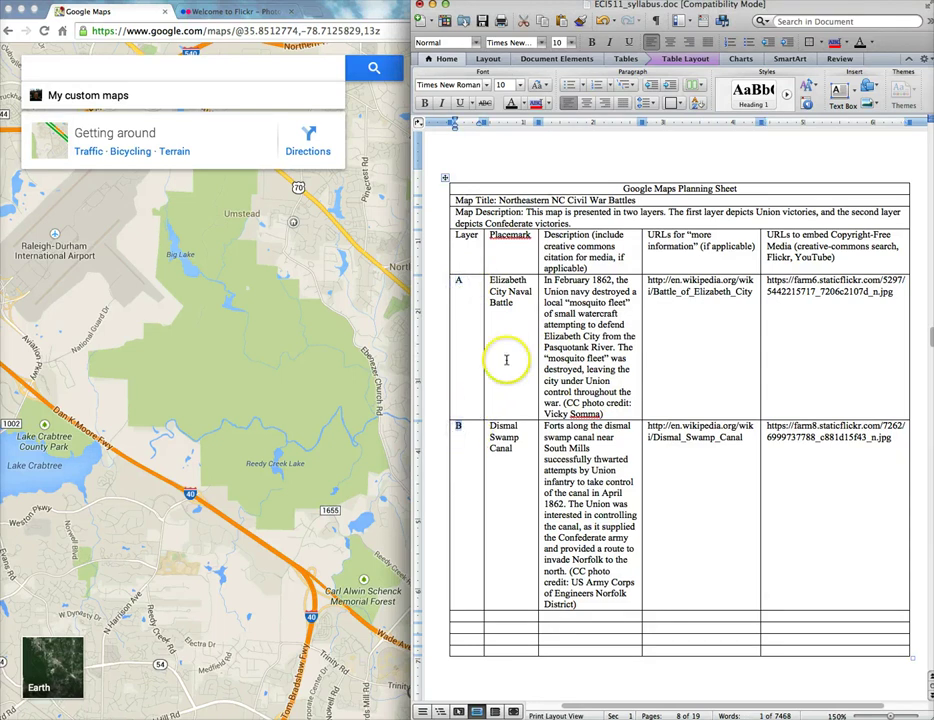
drag(455, 282, 772, 297)
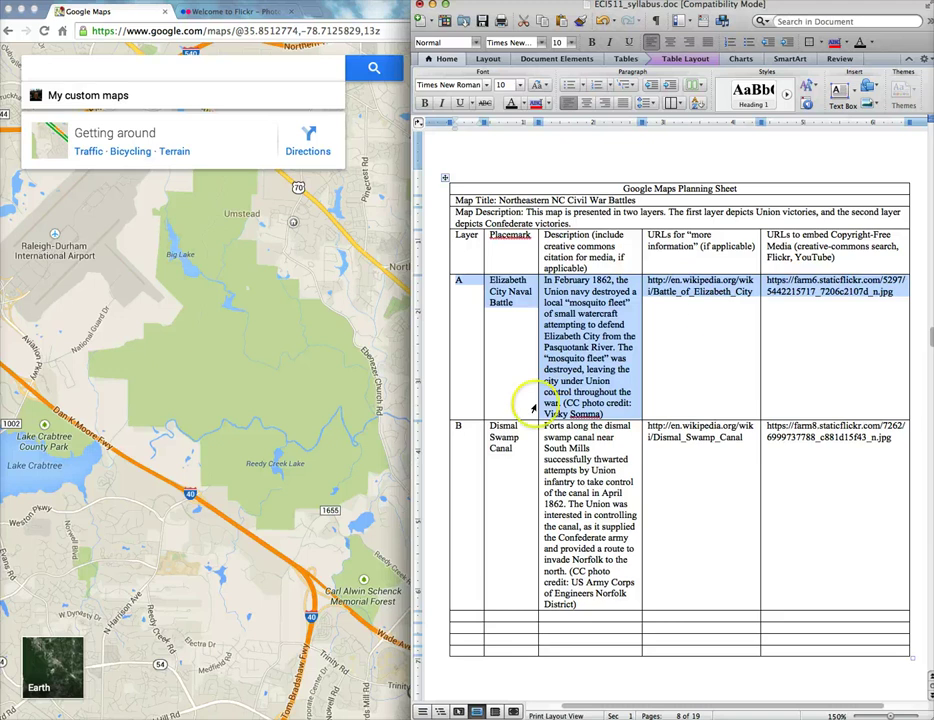
drag(463, 457, 787, 456)
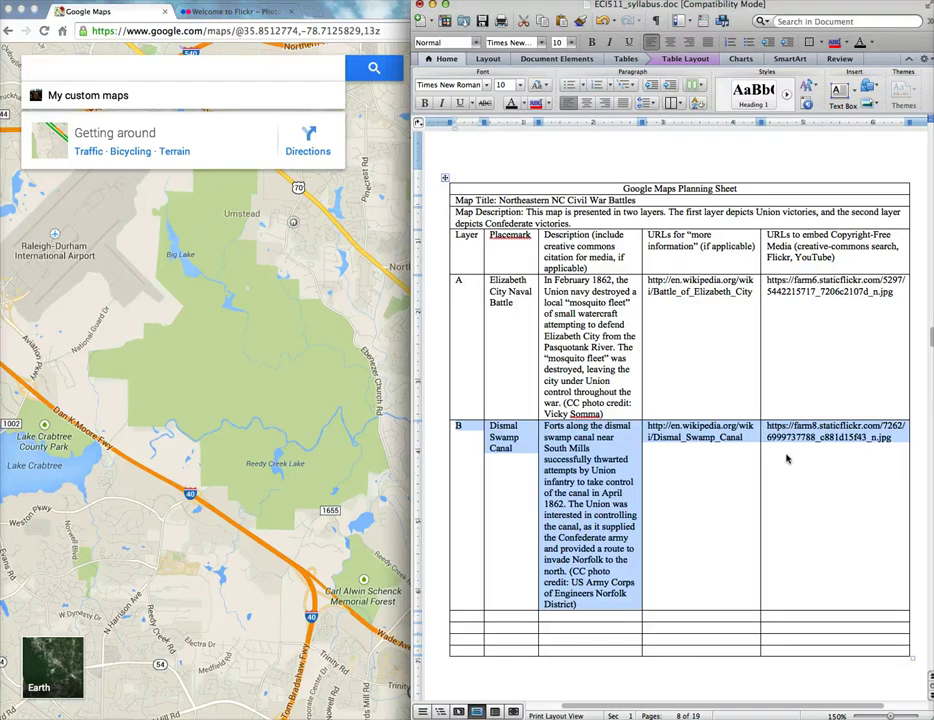
click(613, 344)
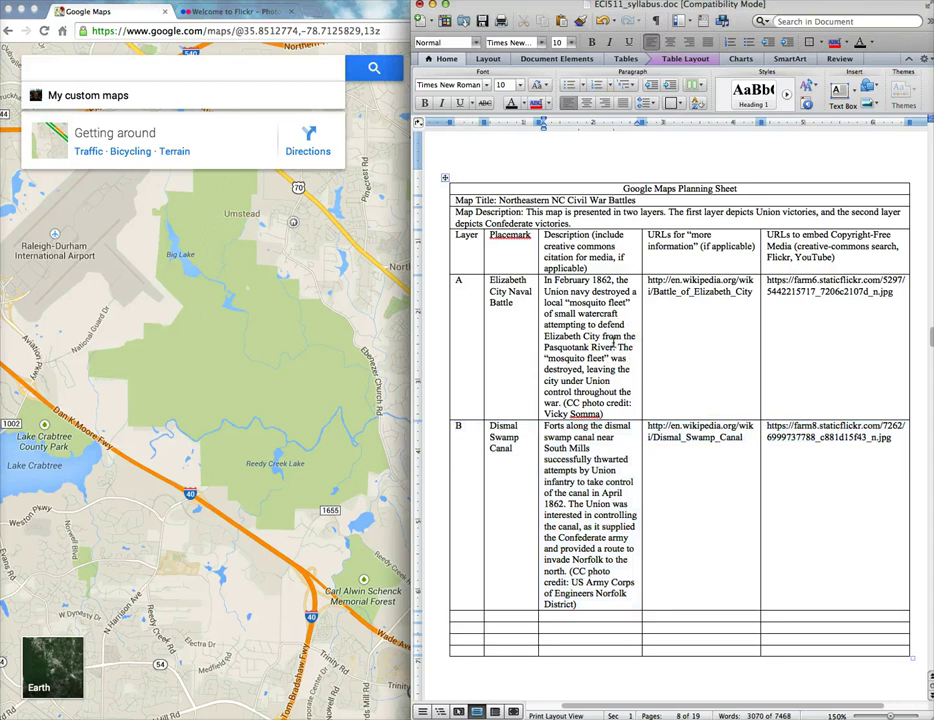
Step: Switch to Google Maps in the browser and create a new custom map
click(372, 305)
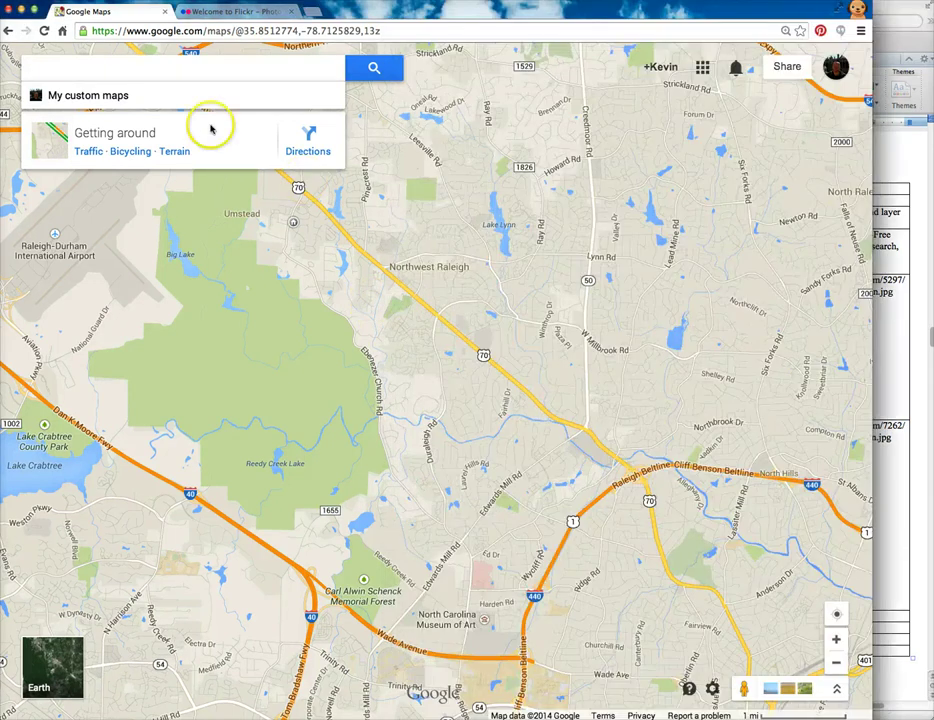
click(118, 97)
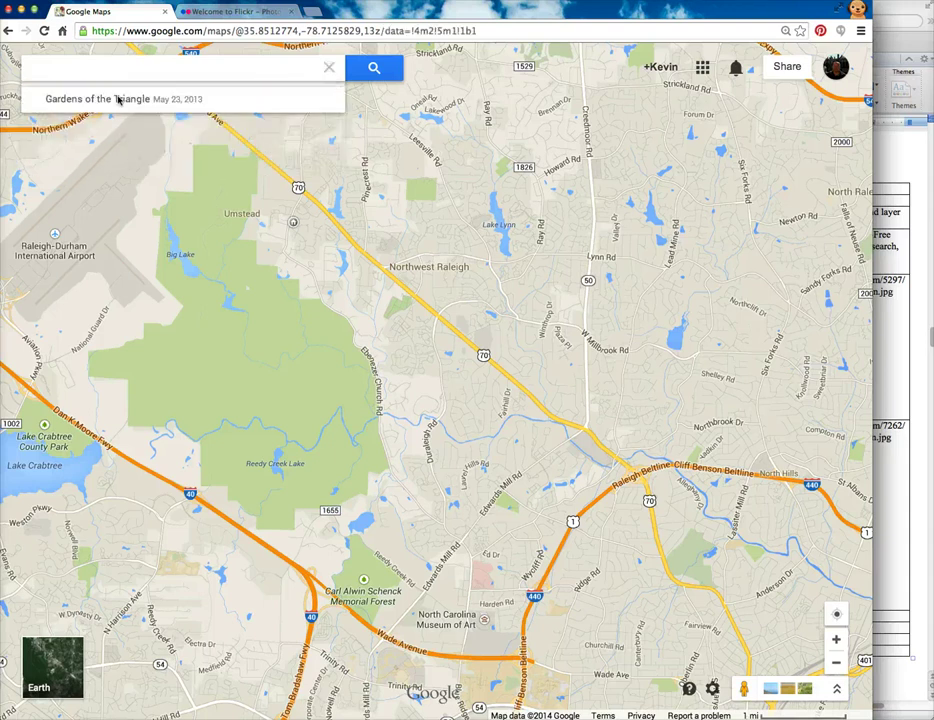
click(308, 118)
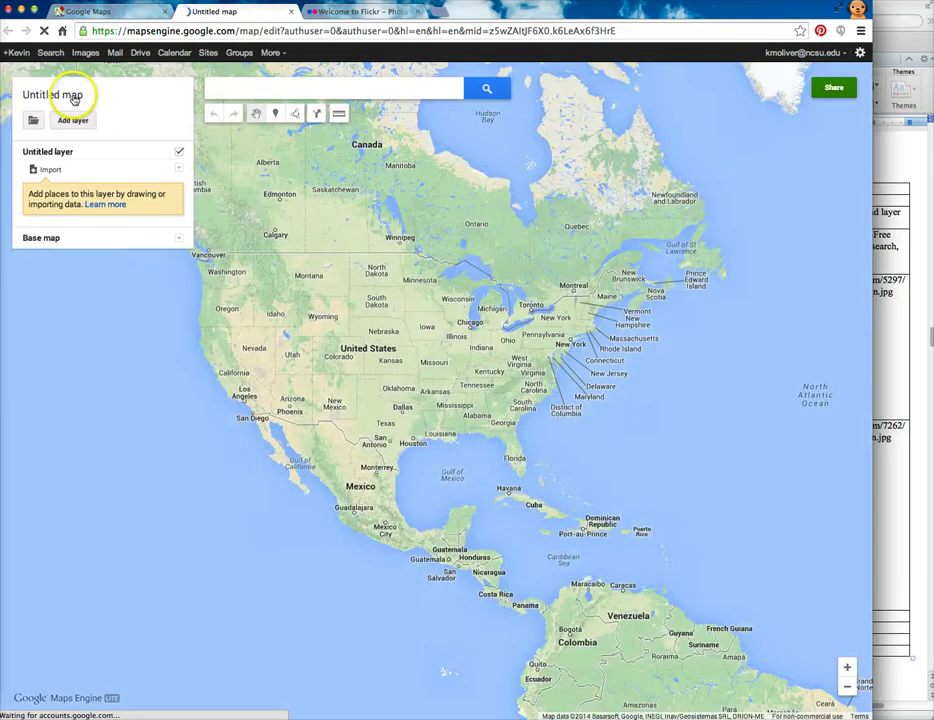
Step: Set the untitled map's title to "Northeastern NC Civil War Battles", copied from the planning sheet in Word
click(71, 94)
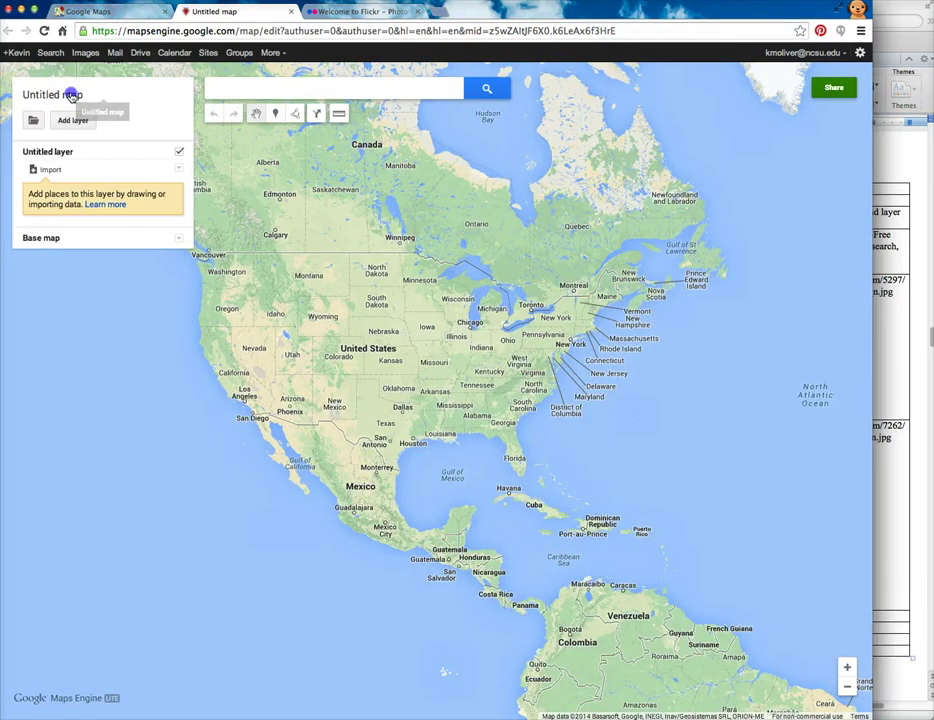
click(886, 398)
drag(636, 200, 499, 200)
key(super+c)
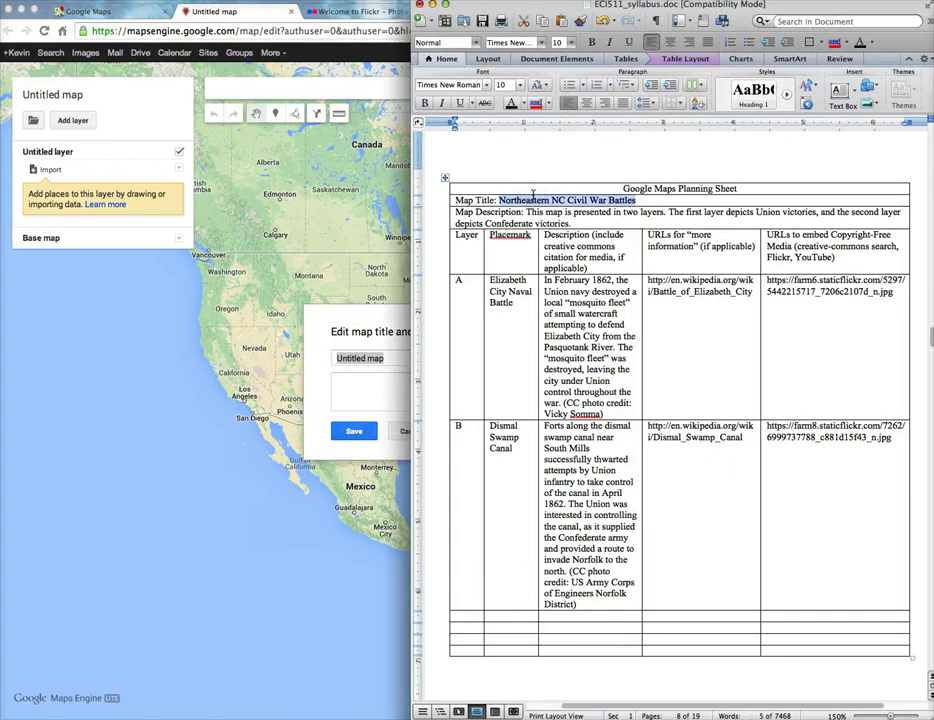
click(386, 236)
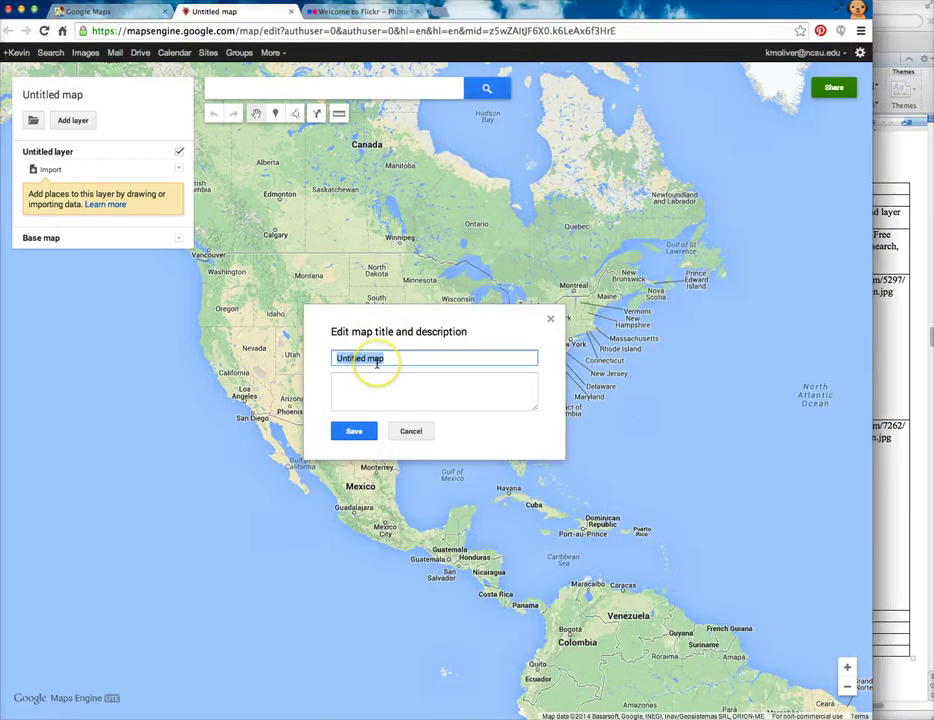
key(super+v)
Step: Copy the planning sheet's full map description into the custom map's description and save the title and description
click(892, 346)
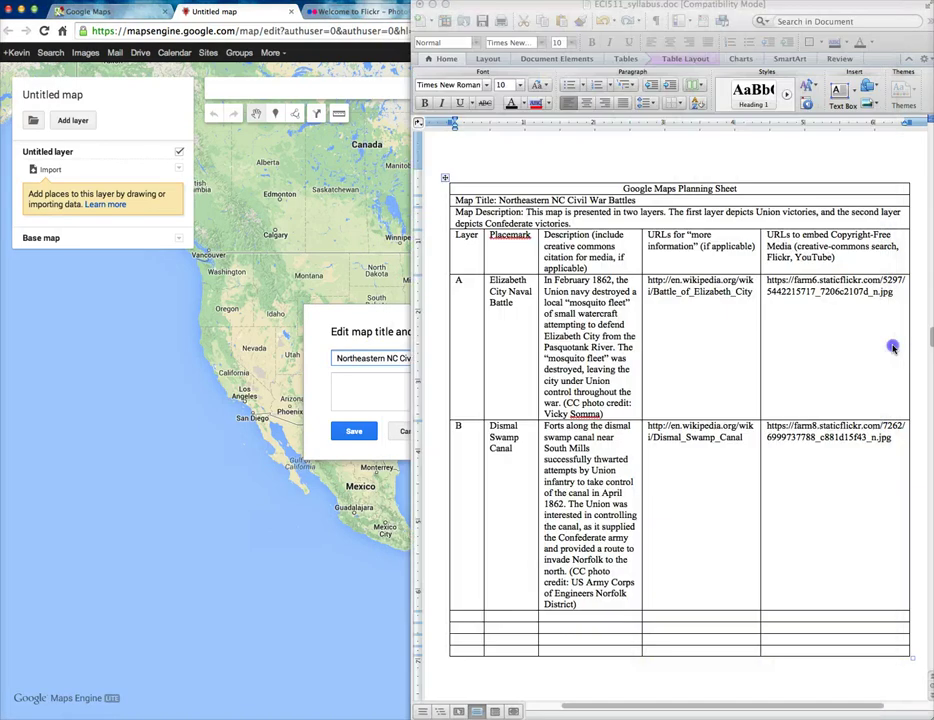
drag(571, 223, 528, 212)
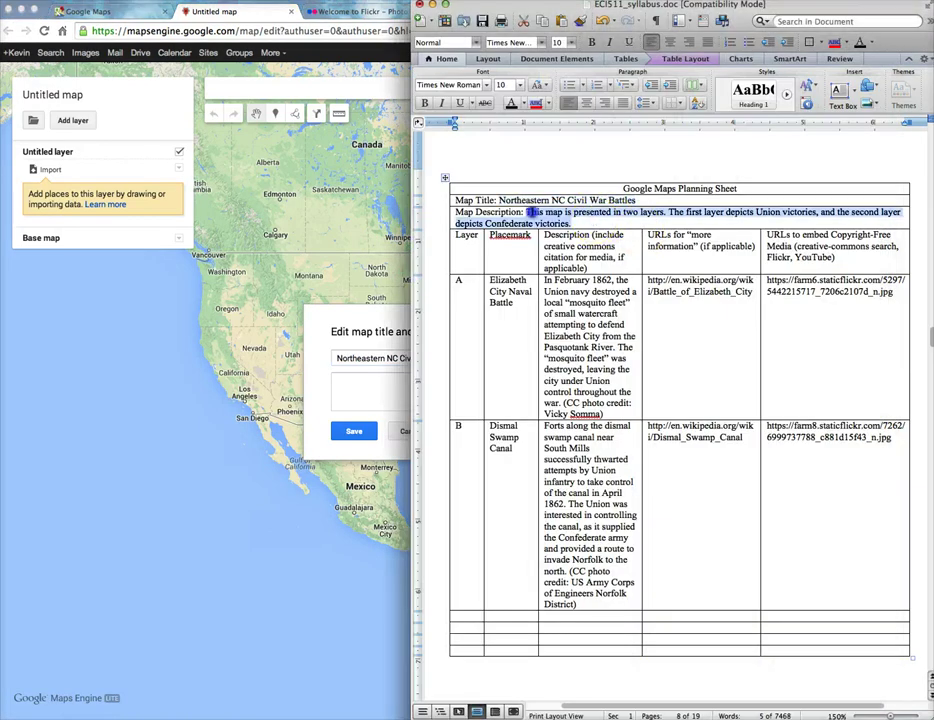
key(super+c)
click(369, 390)
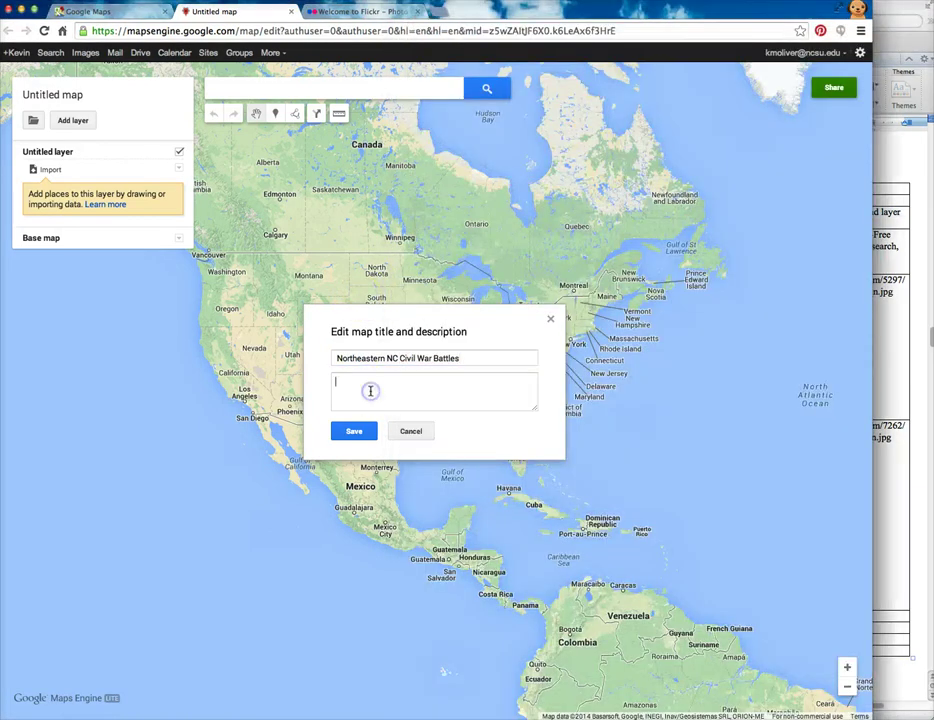
key(super+v)
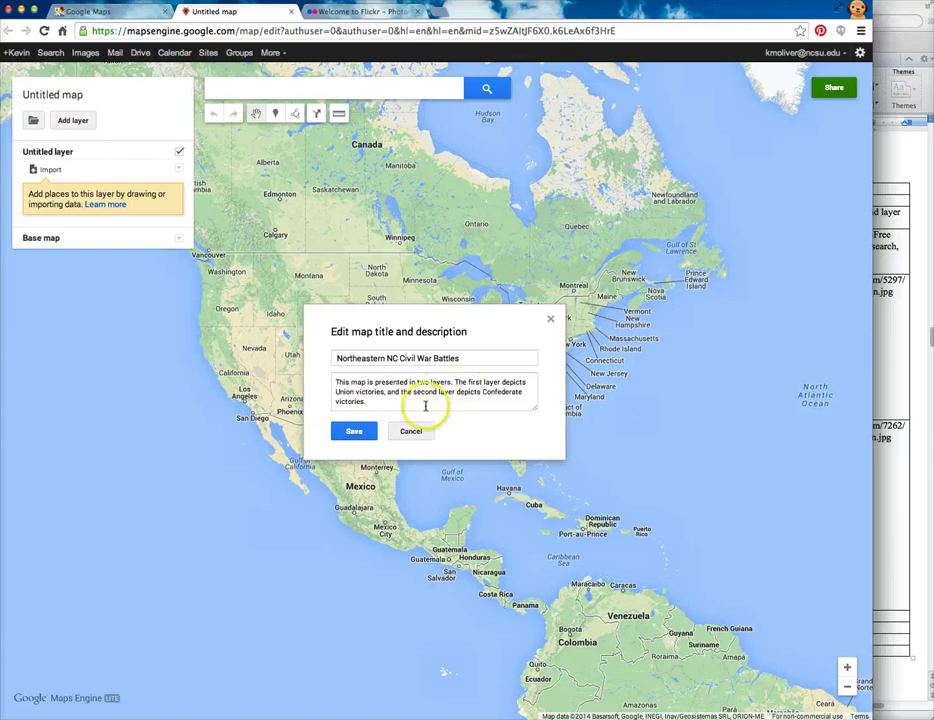
click(354, 430)
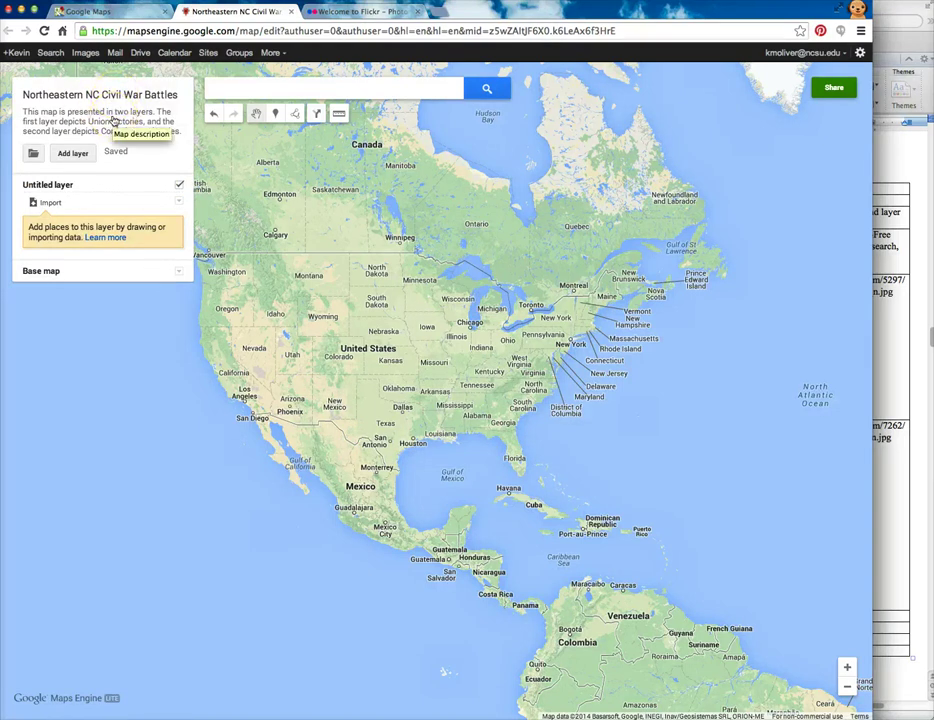
Step: Rename the untitled layer as "Union Victories"
click(62, 187)
text(Union)
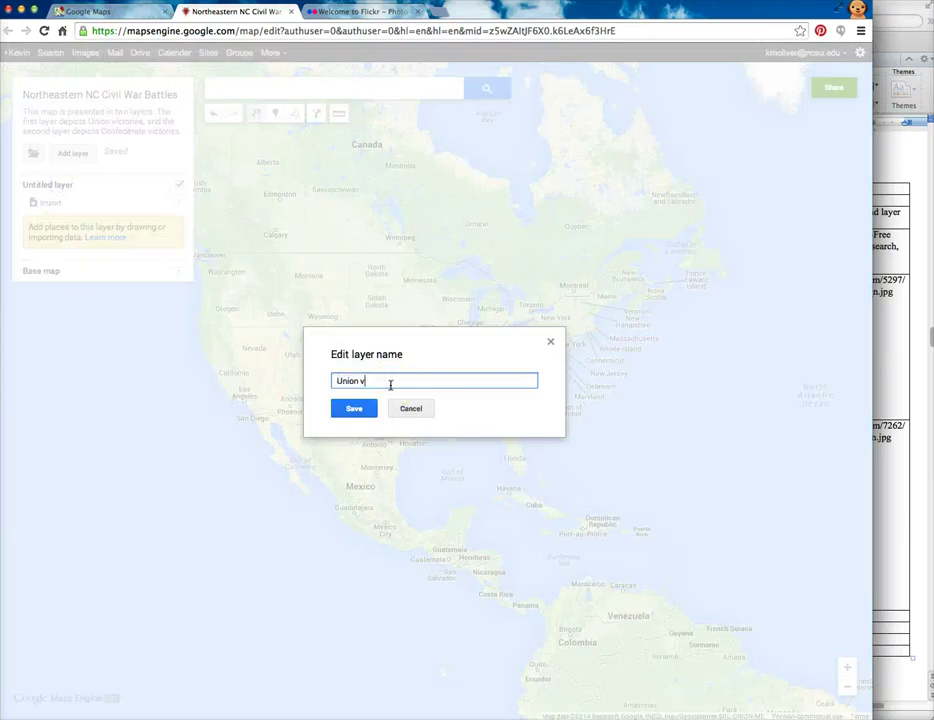
text( Victories)
click(350, 407)
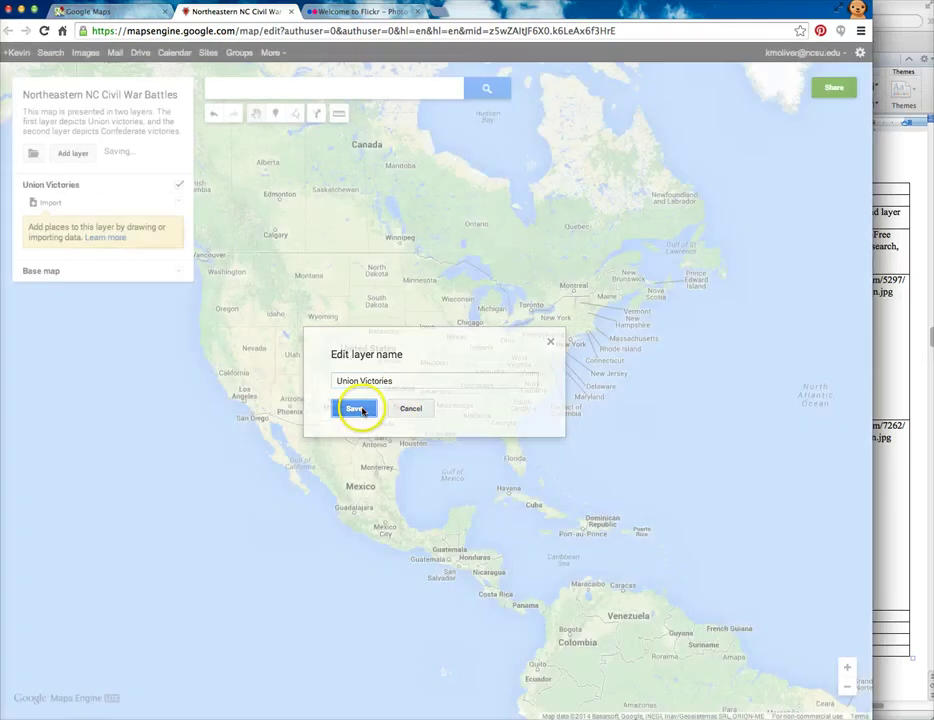
Step: Add a second layer to the map and name it "Confederate Victories"
click(72, 154)
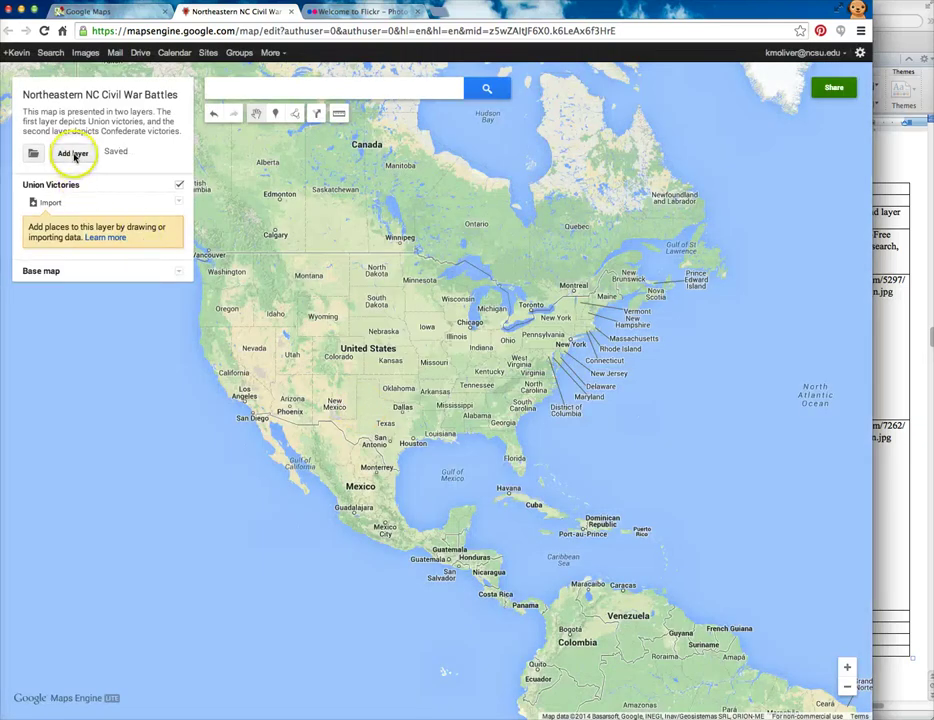
click(239, 232)
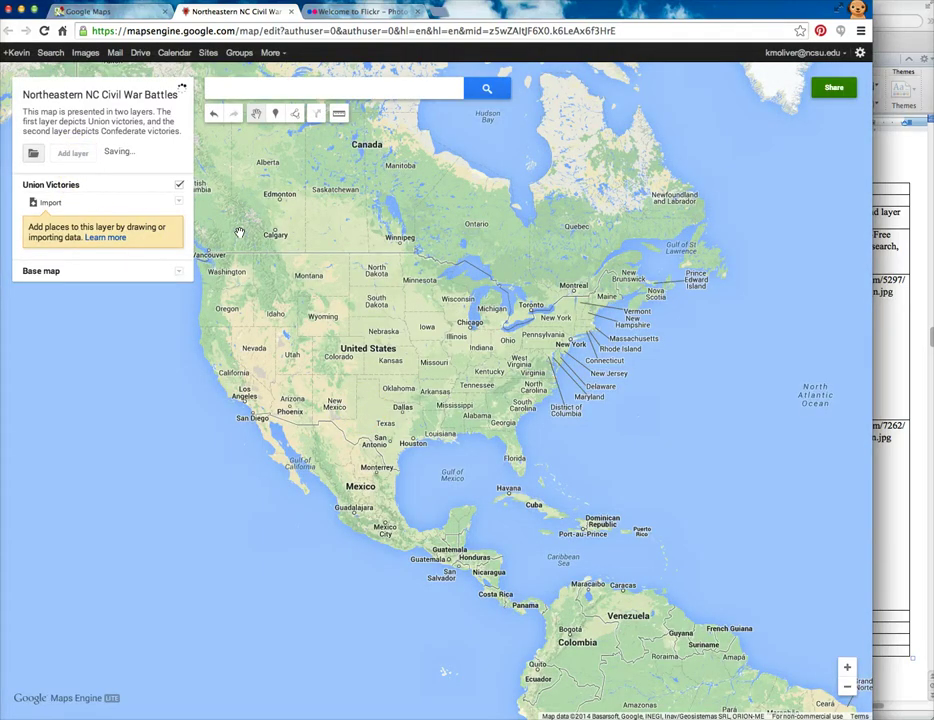
click(66, 224)
text(Confederate Victories)
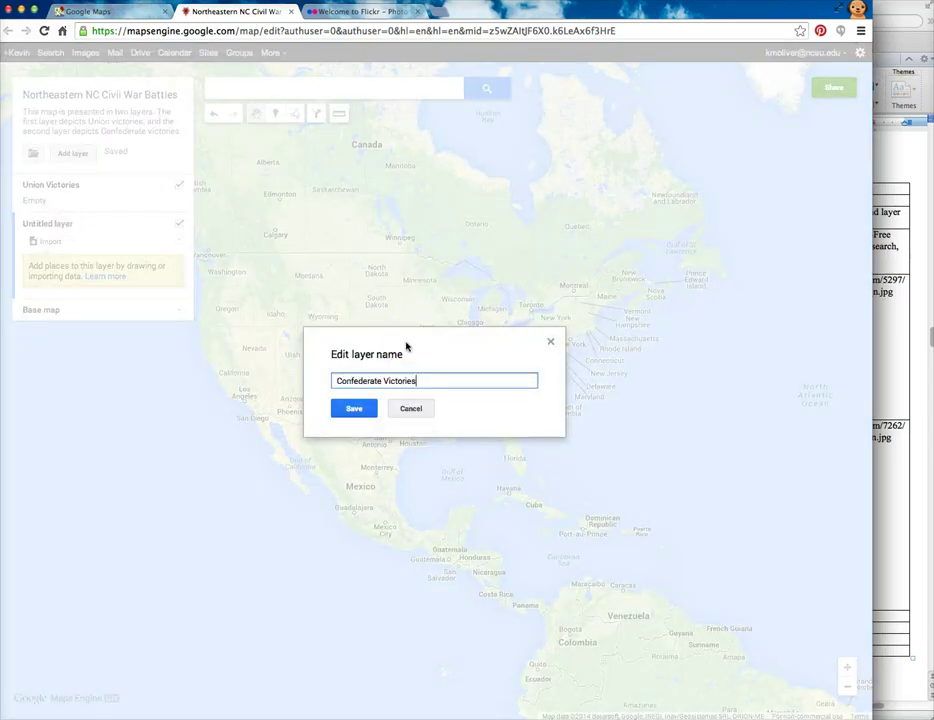
click(360, 408)
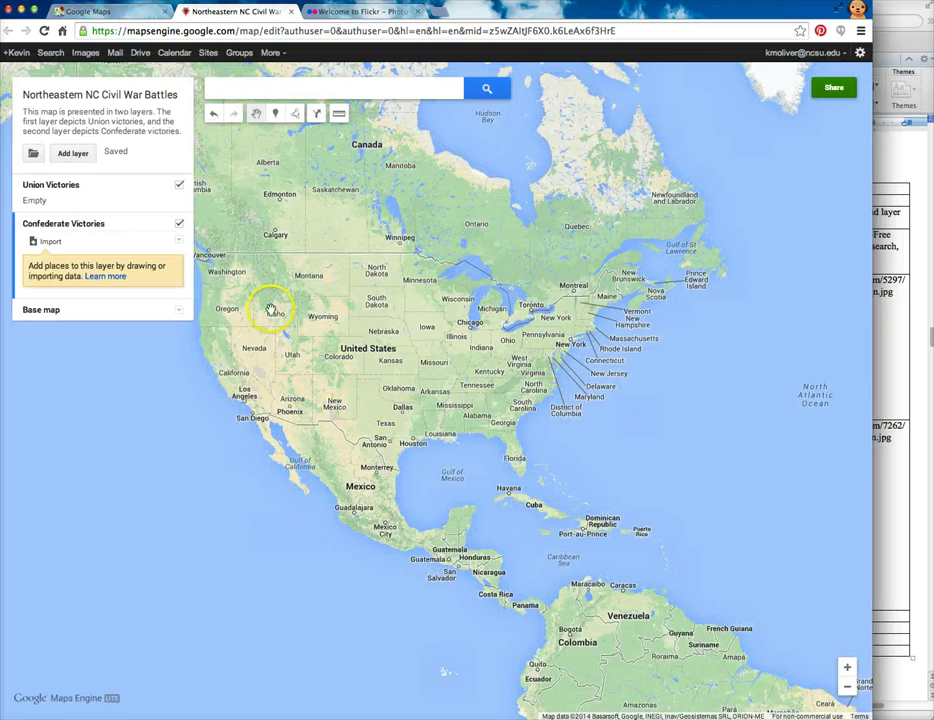
Step: Make the Union Victories layer active and search the map for Elizabeth City, NC, the placemark location in the Word planning sheet
click(70, 186)
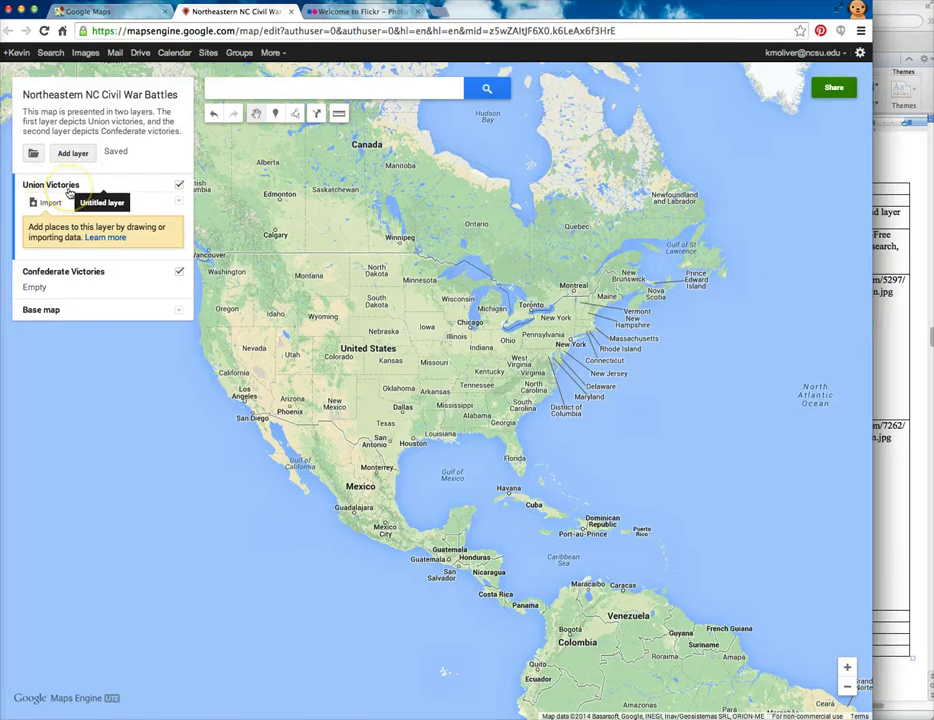
click(889, 395)
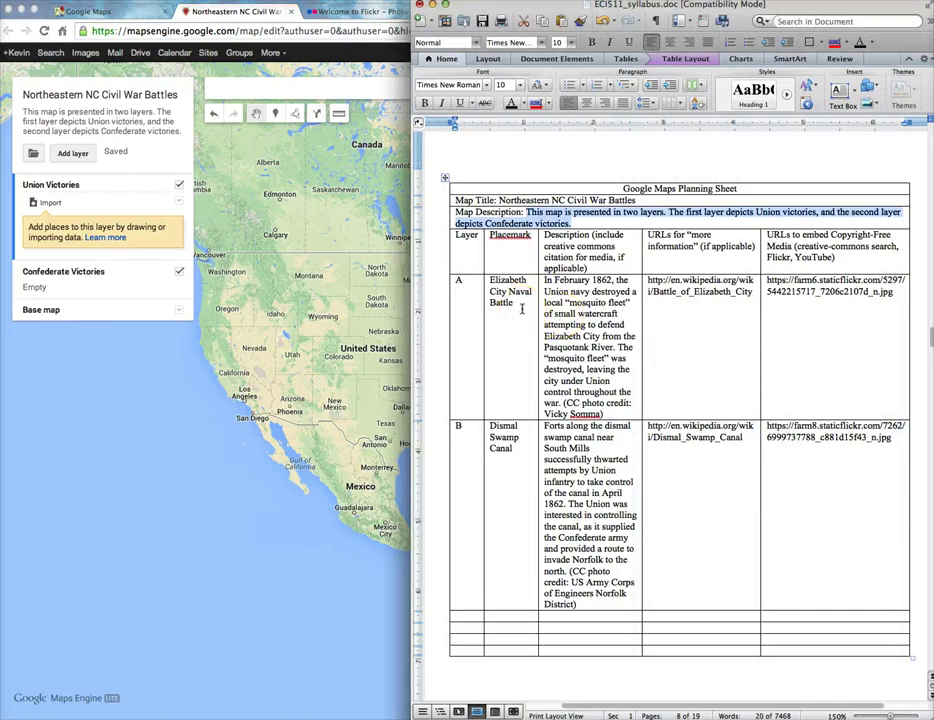
click(354, 236)
click(326, 89)
text(elizabeth city)
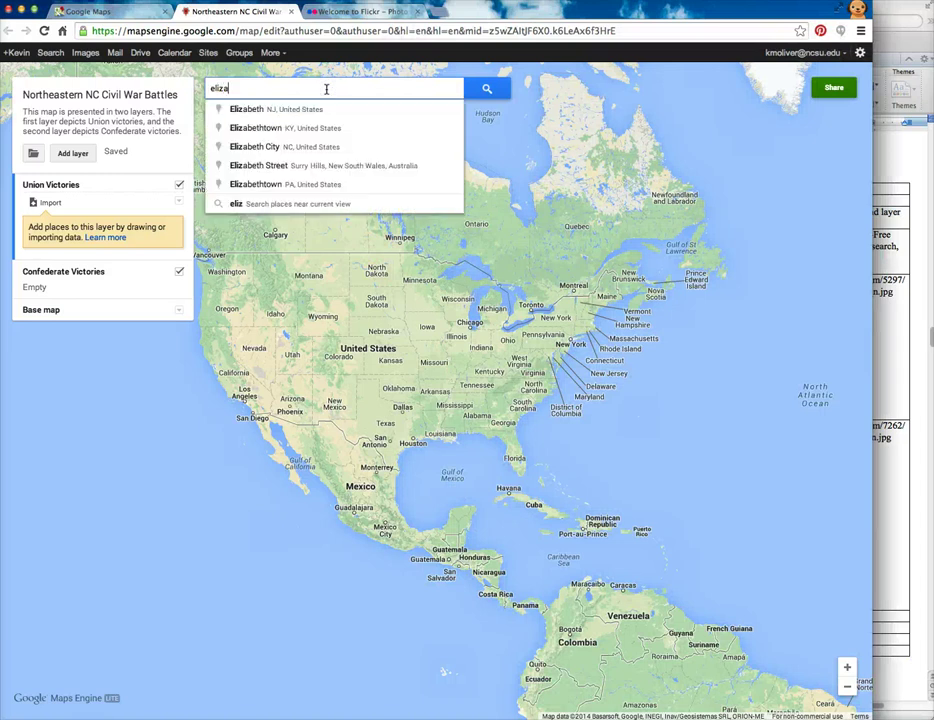
click(356, 111)
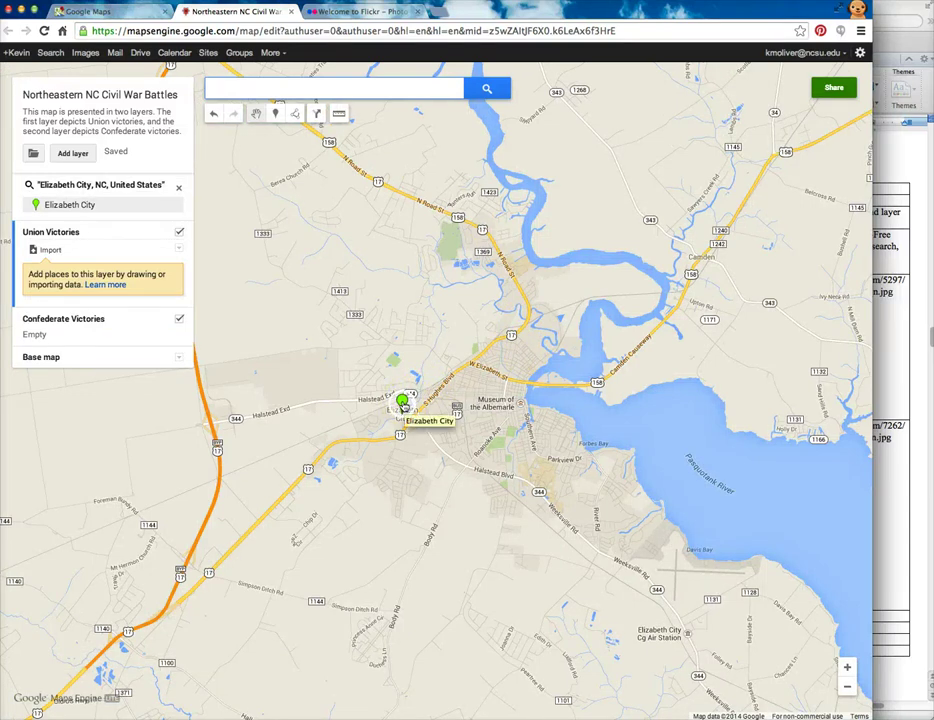
Step: Review and clear the Elizabeth City search result, and place a marker in the Pasquotank River southeast of the city
click(402, 404)
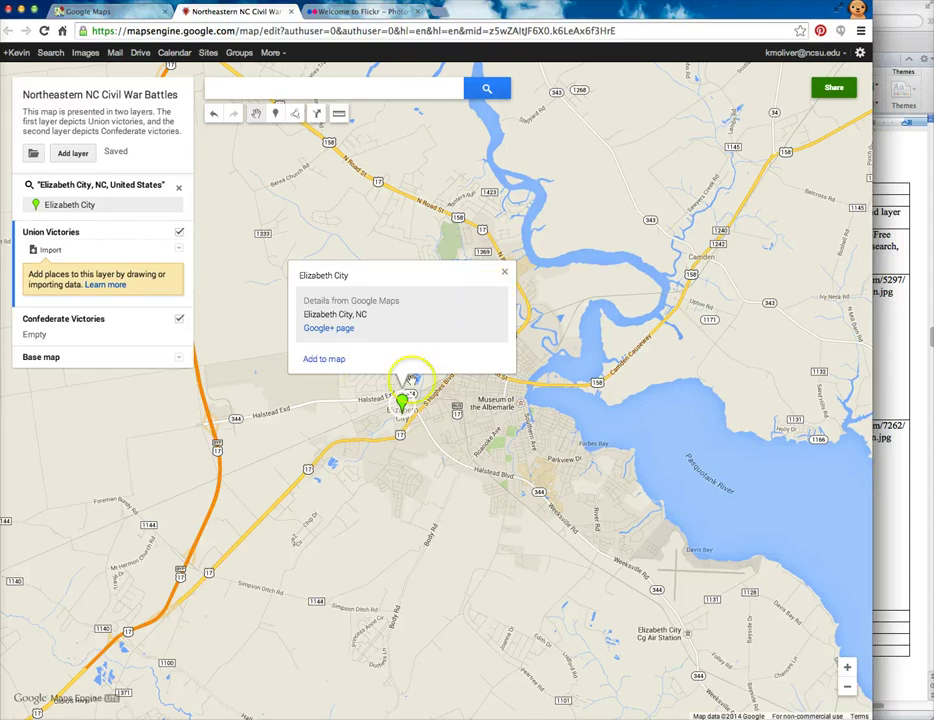
click(505, 271)
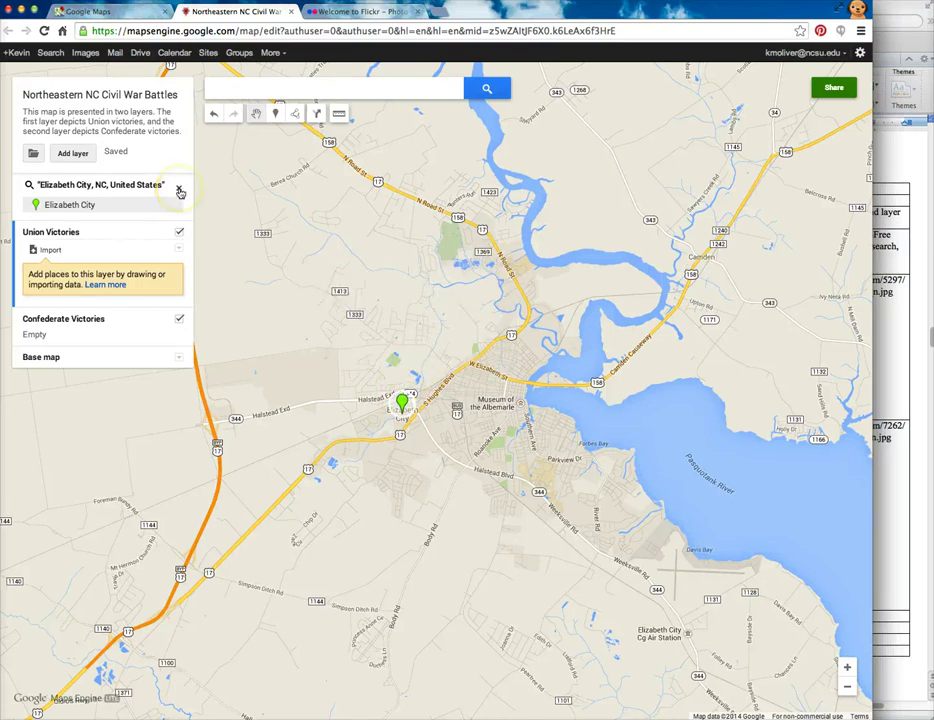
click(179, 189)
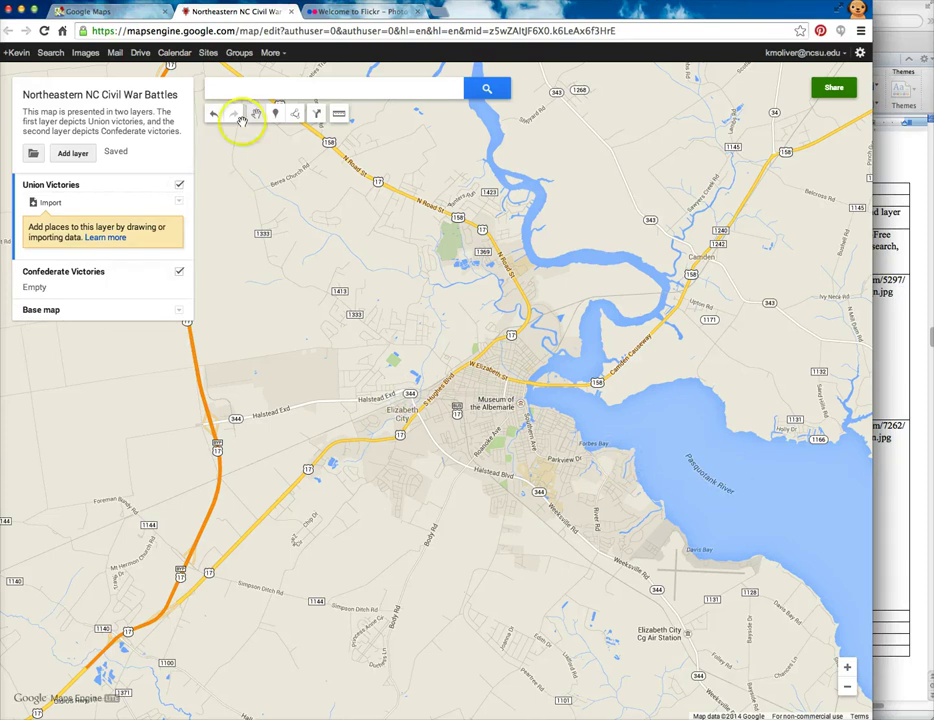
click(276, 115)
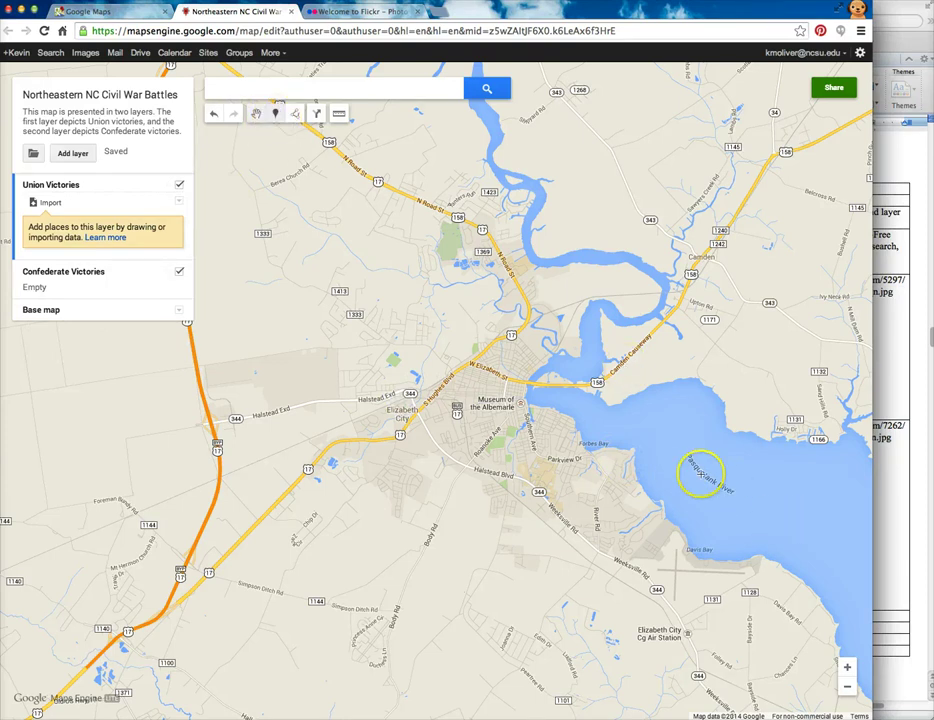
click(707, 472)
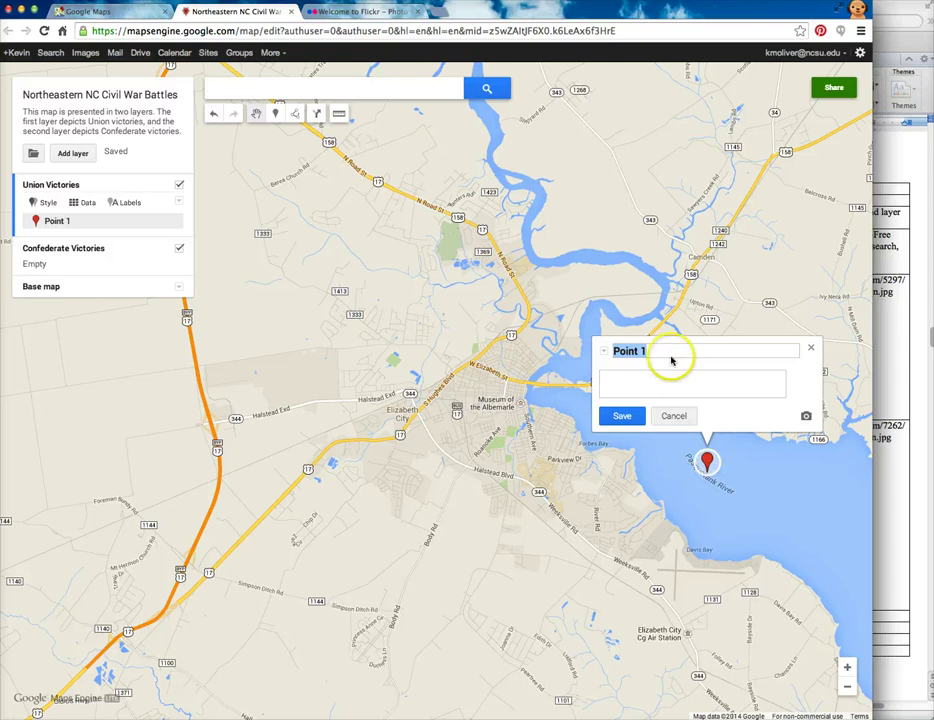
Step: Title the new marker "Elizabeth City Naval Battle", copied from the planning sheet in Word
click(912, 333)
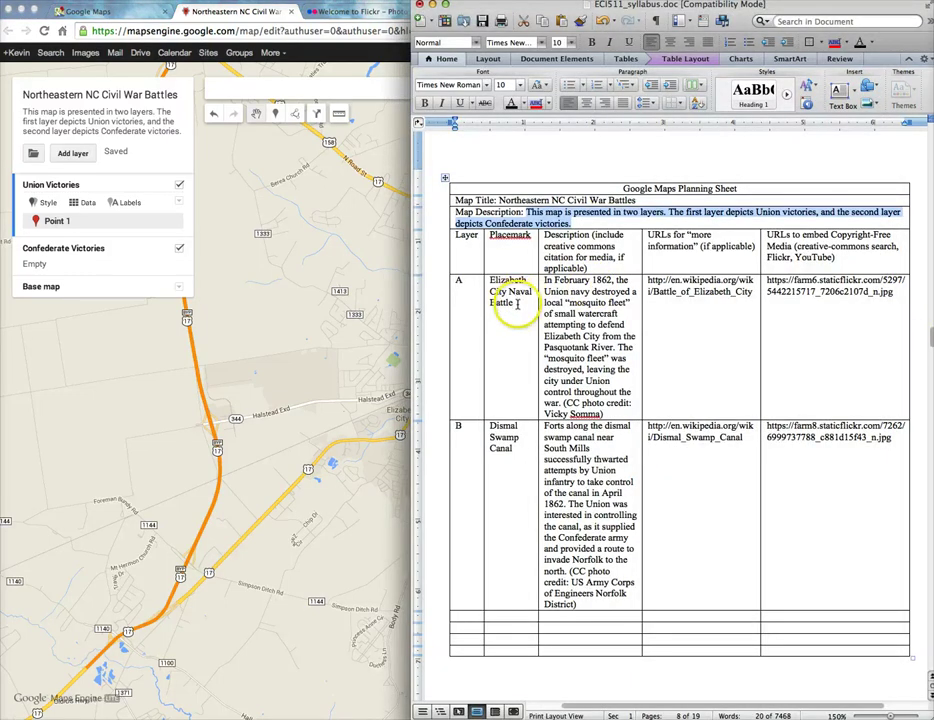
triple_click(494, 283)
key(ctrl+c)
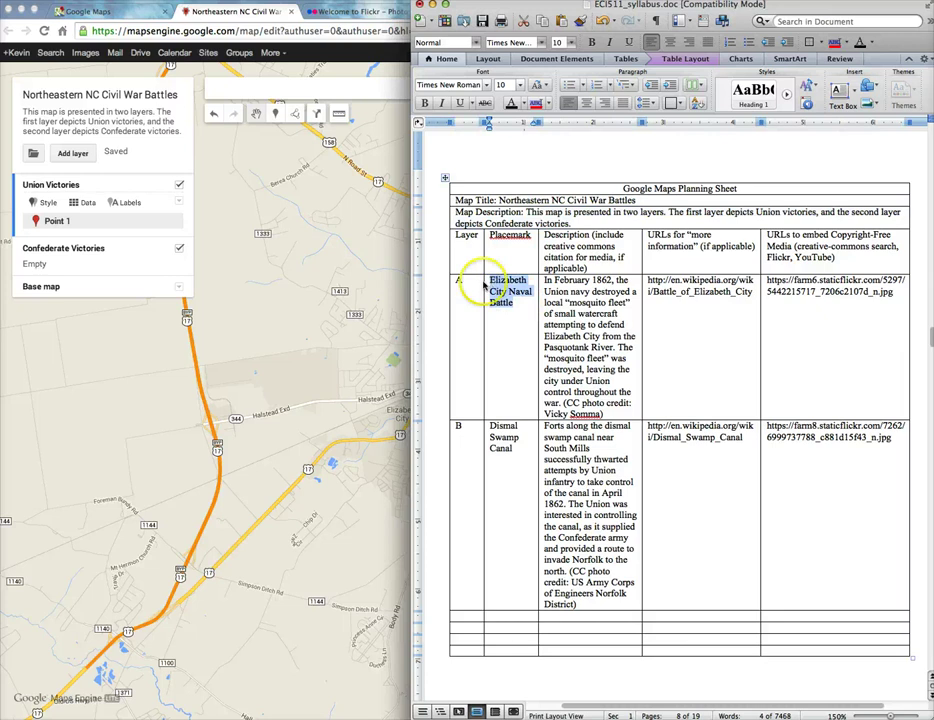
click(357, 317)
key(ctrl+v)
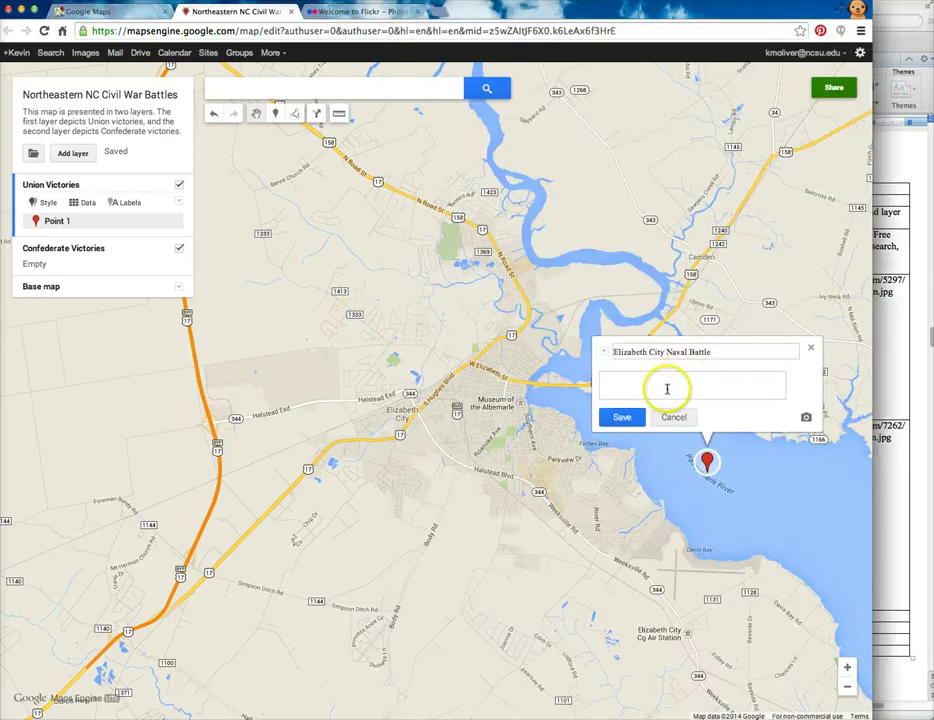
Step: Copy the layer A placemark description from the Word planning sheet into the marker's description and save the marker
click(882, 377)
drag(617, 417, 545, 283)
key(ctrl+c)
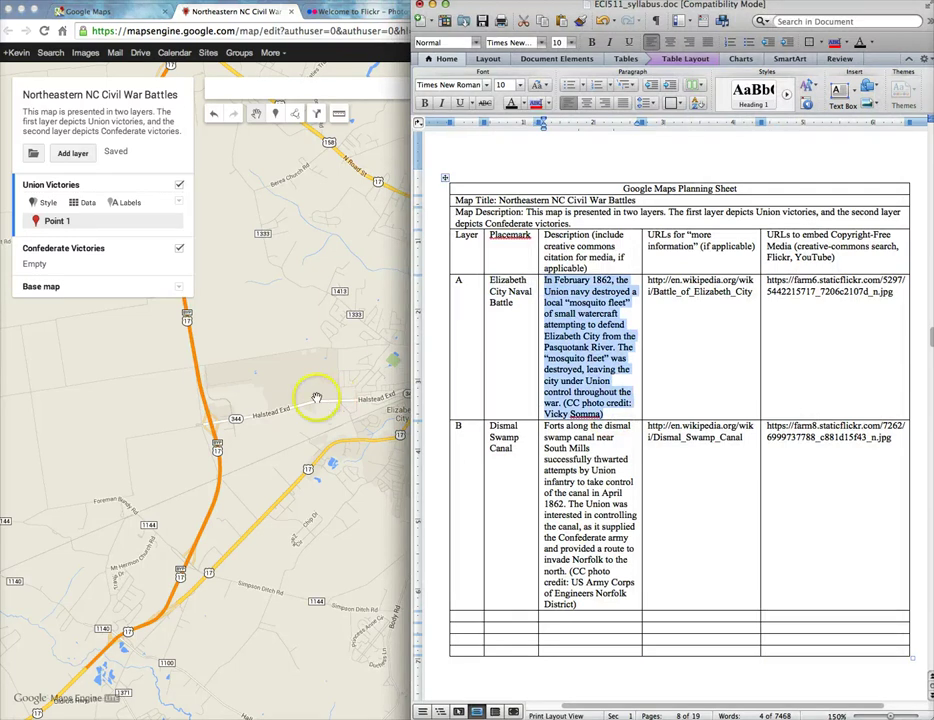
click(313, 396)
click(653, 382)
key(ctrl+v)
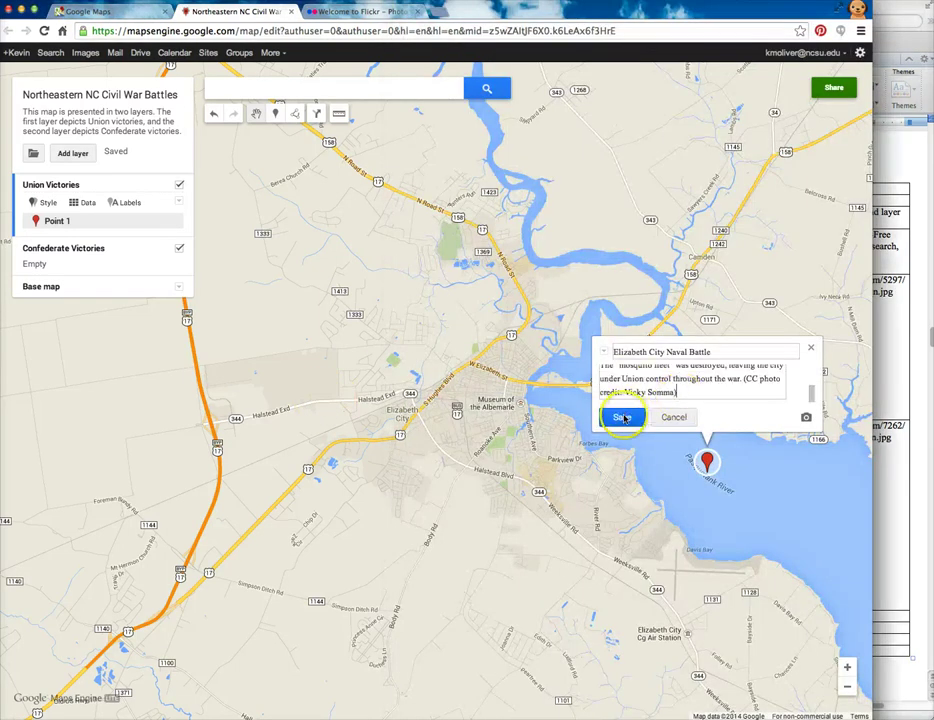
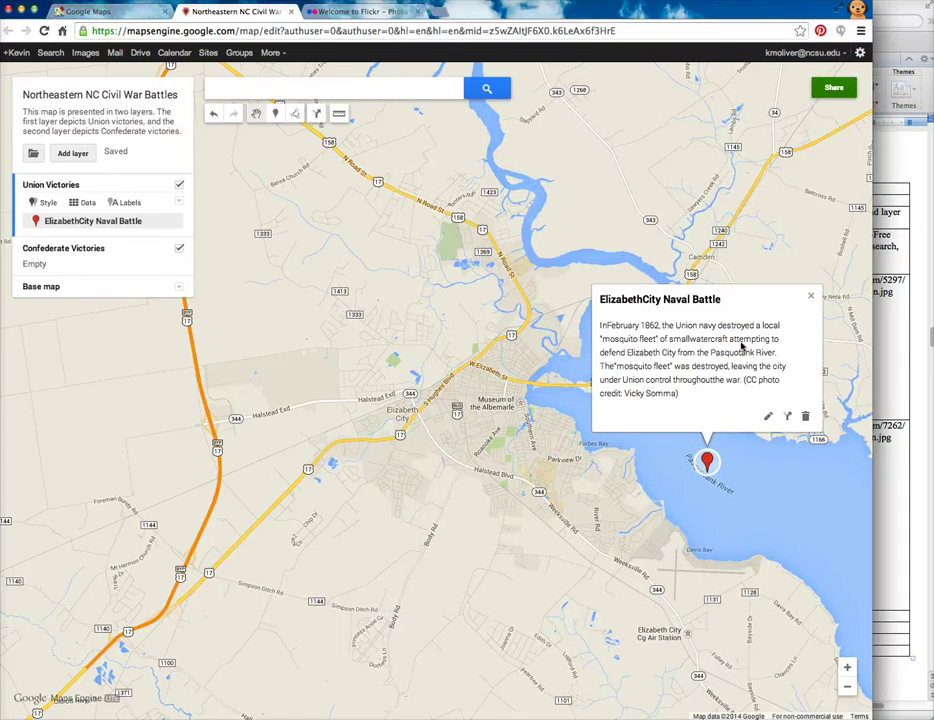
Step: Insert the missing spaces in the marker's title and description, as in "Elizabeth City", "In February", "small watercraft" and "throughout the", and save
click(742, 350)
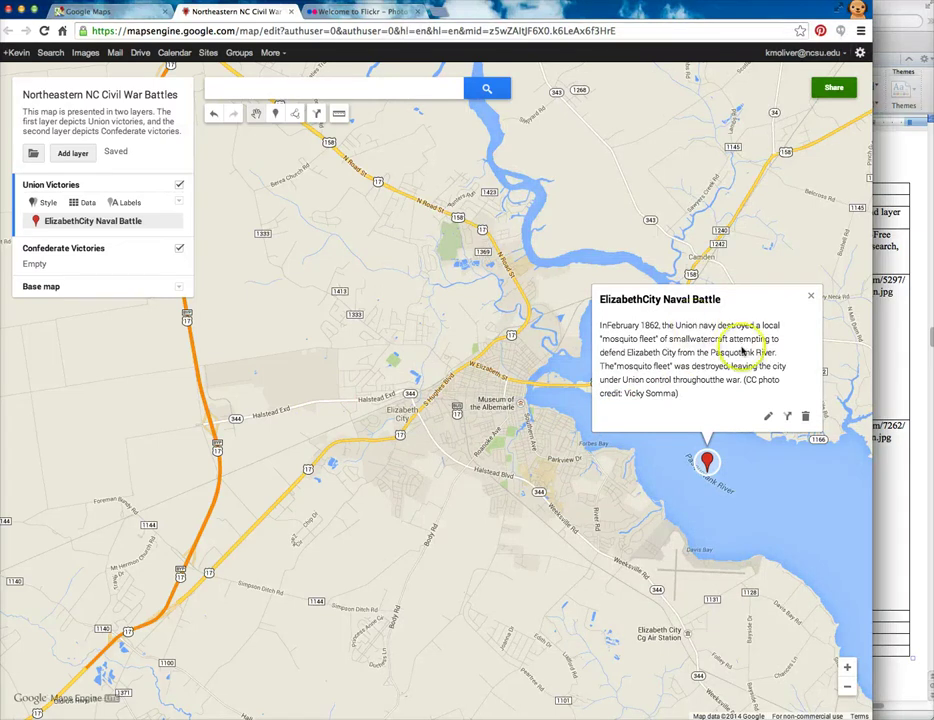
click(768, 415)
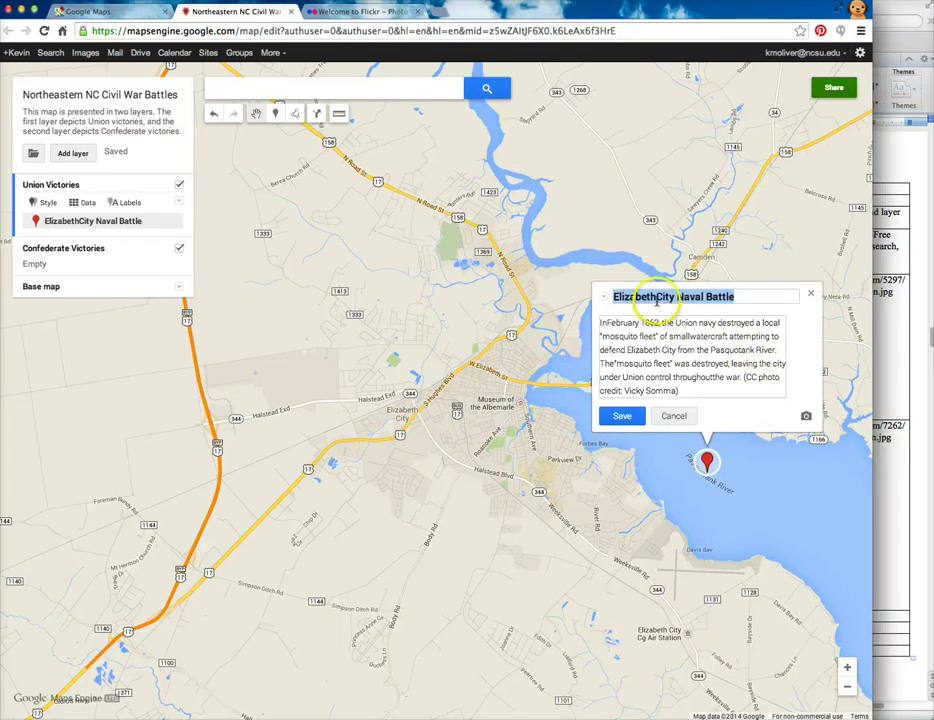
click(656, 298)
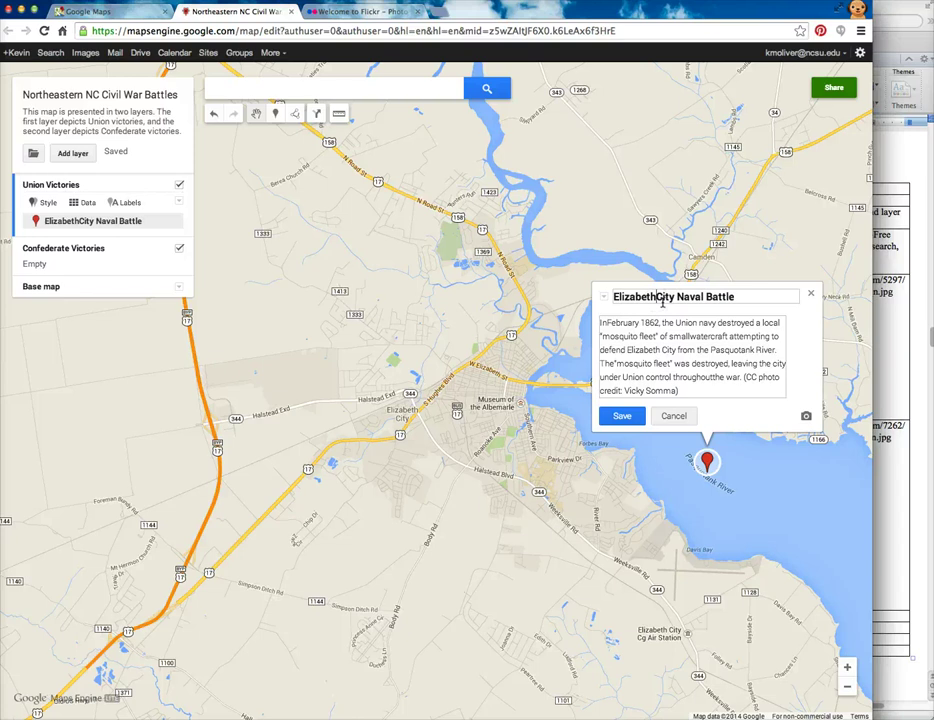
click(661, 301)
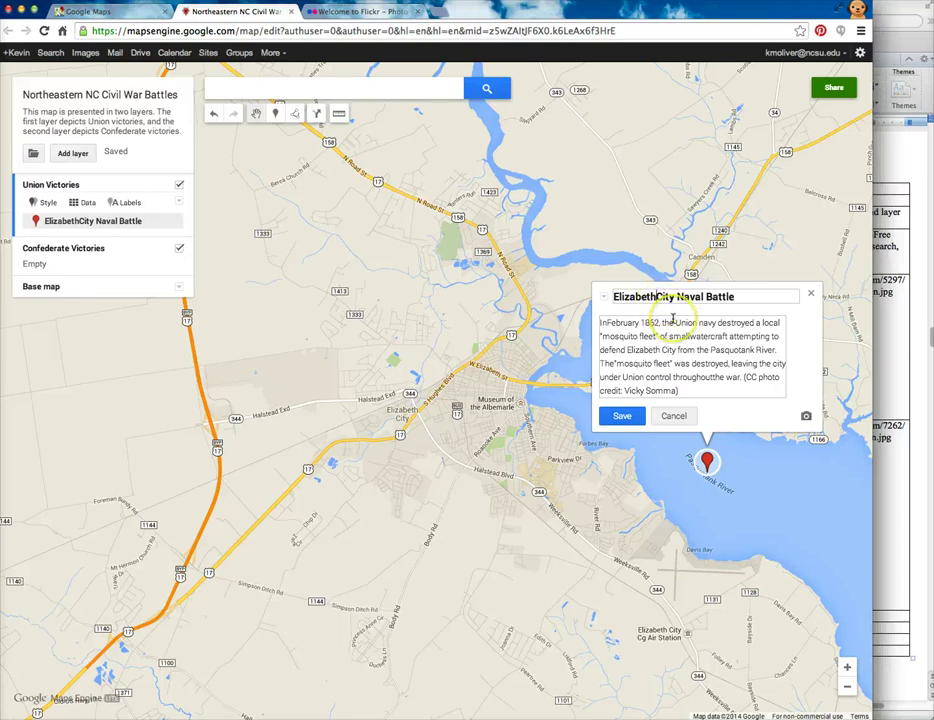
click(605, 323)
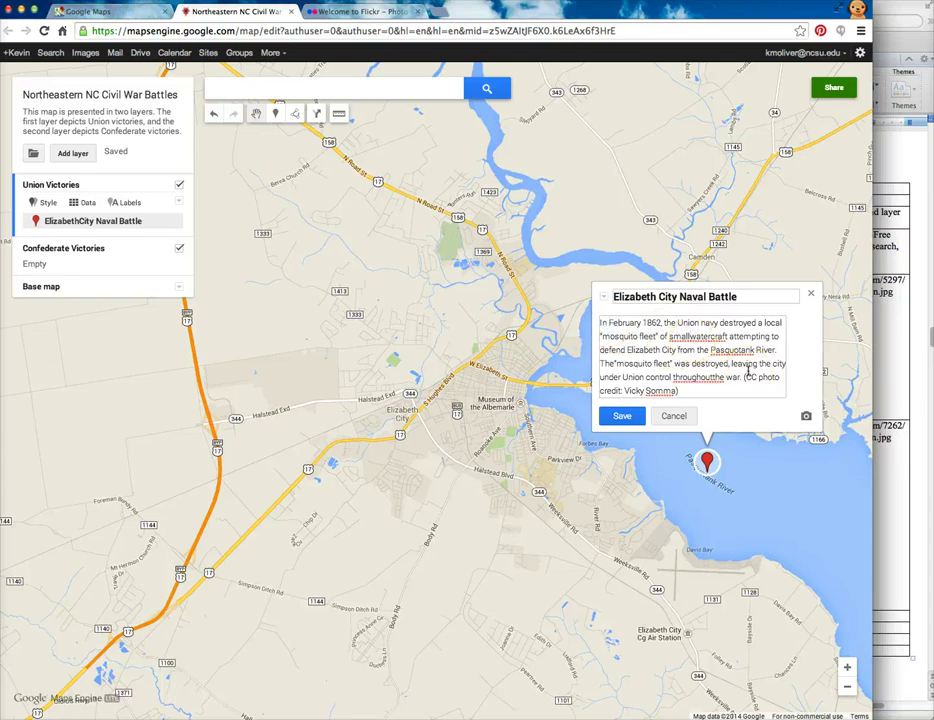
click(713, 379)
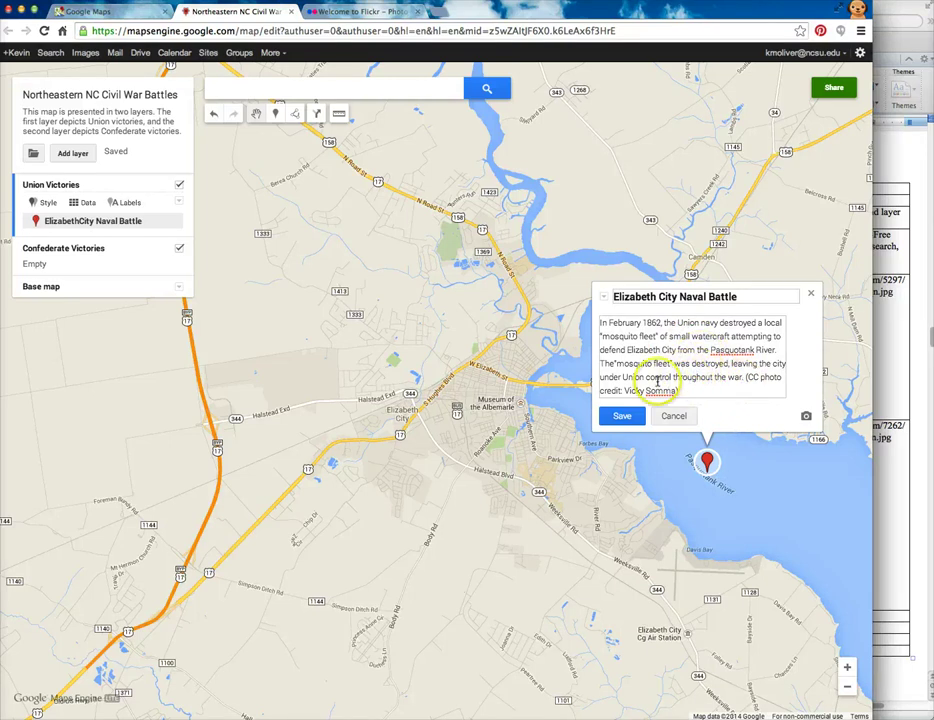
click(624, 416)
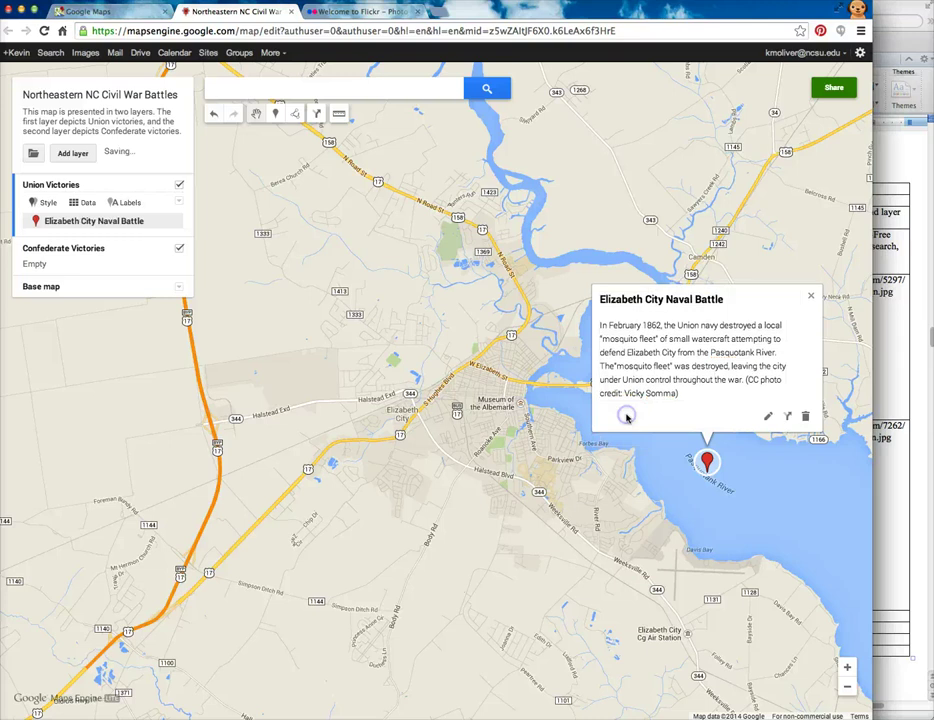
Step: Open the marker for editing and copy the Wikipedia URL for the Elizabeth City battle from the planning sheet in Word
click(896, 388)
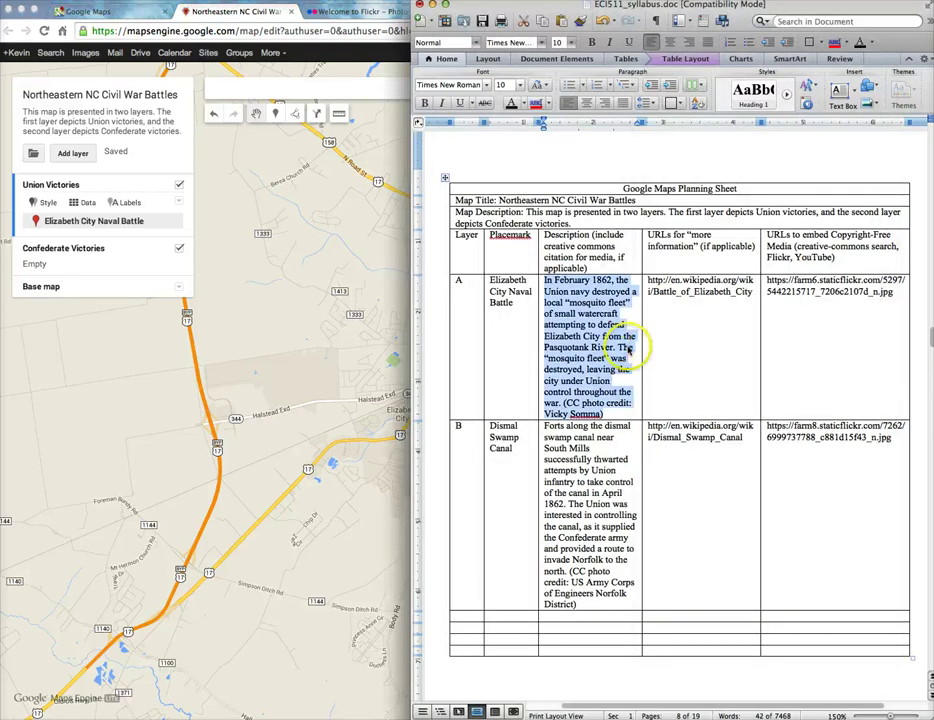
click(352, 349)
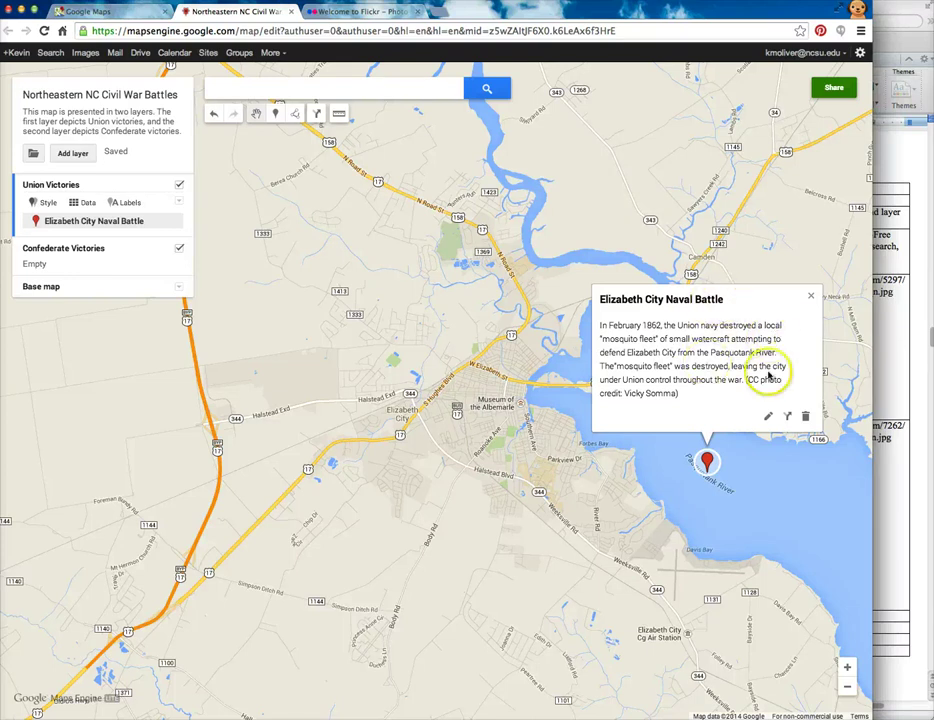
click(768, 416)
click(900, 354)
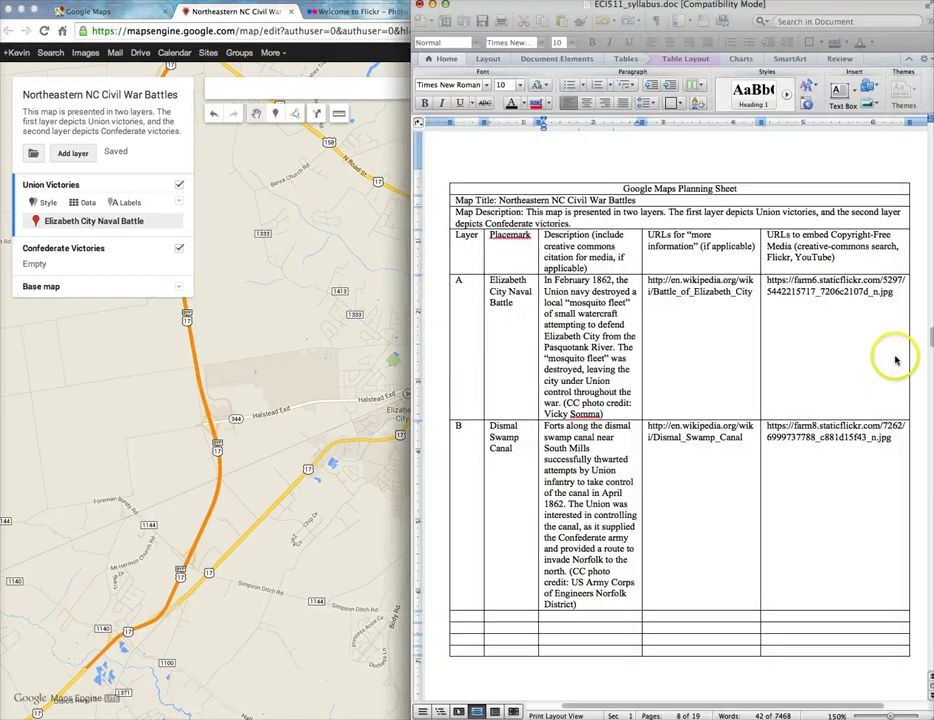
drag(753, 291, 649, 283)
key(ctrl+c)
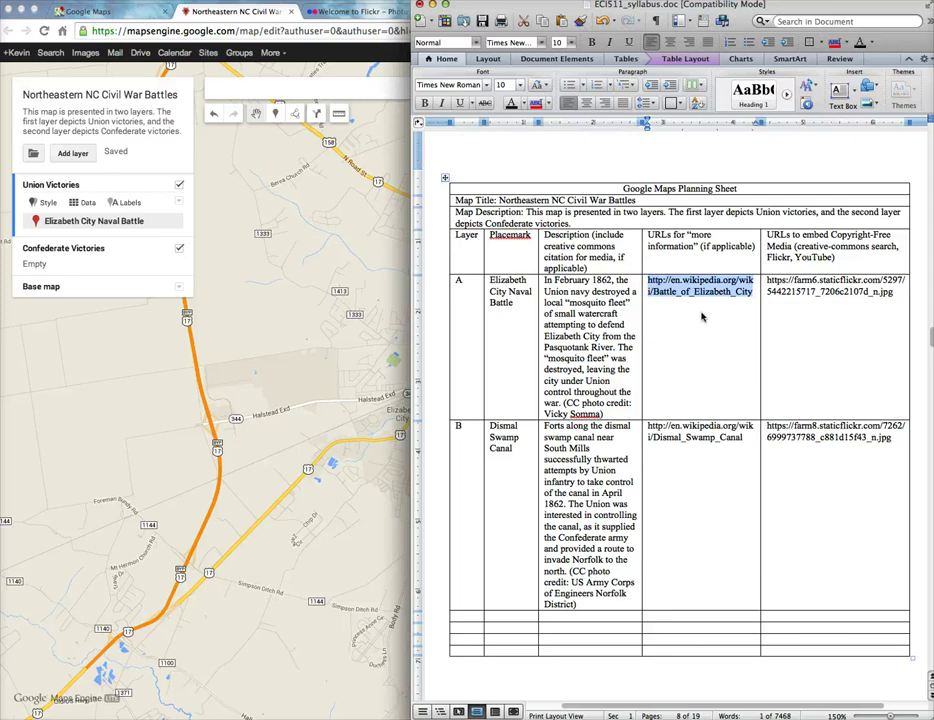
click(348, 355)
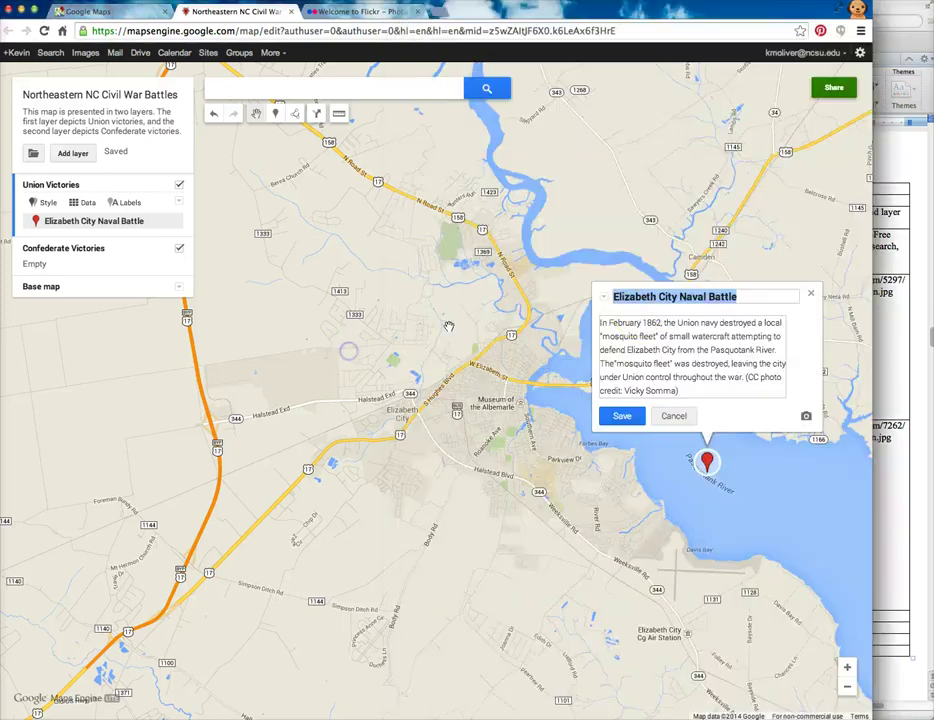
click(695, 392)
key(Escape)
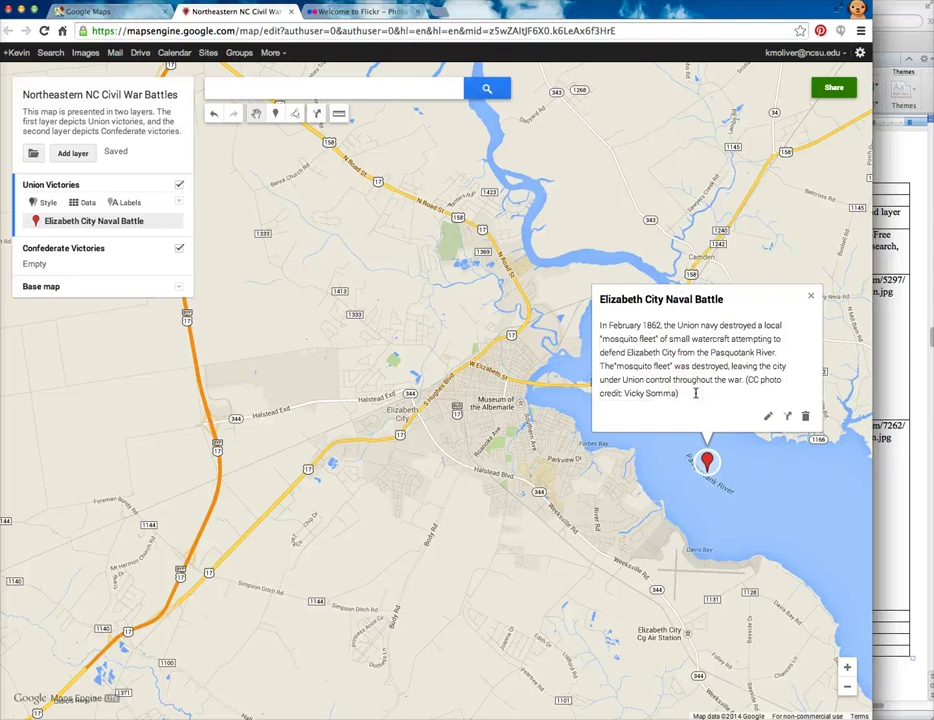
click(768, 416)
click(733, 390)
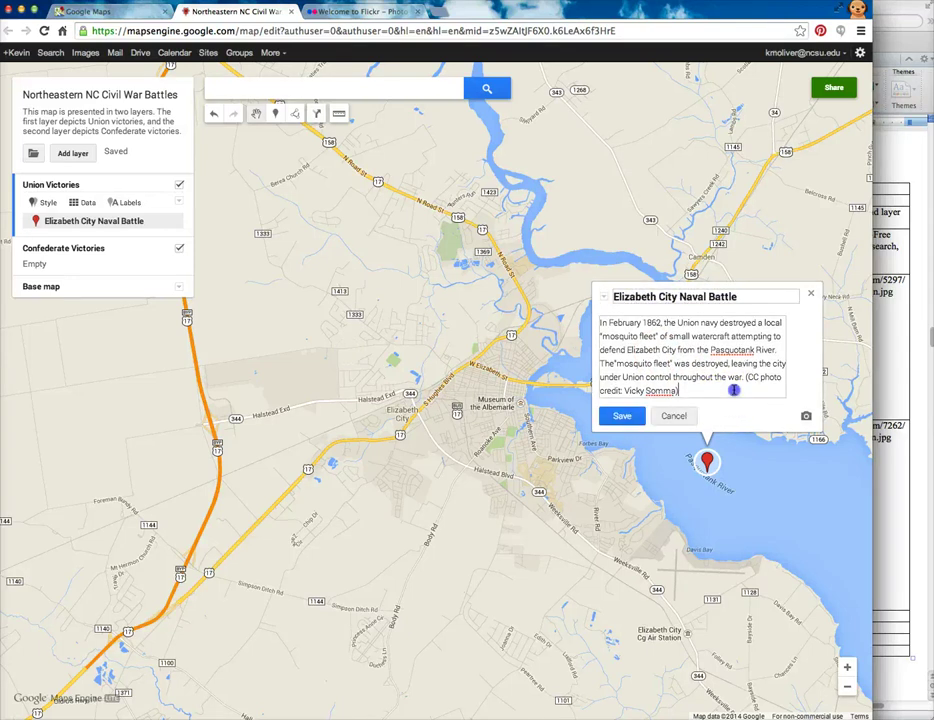
key(ctrl+v)
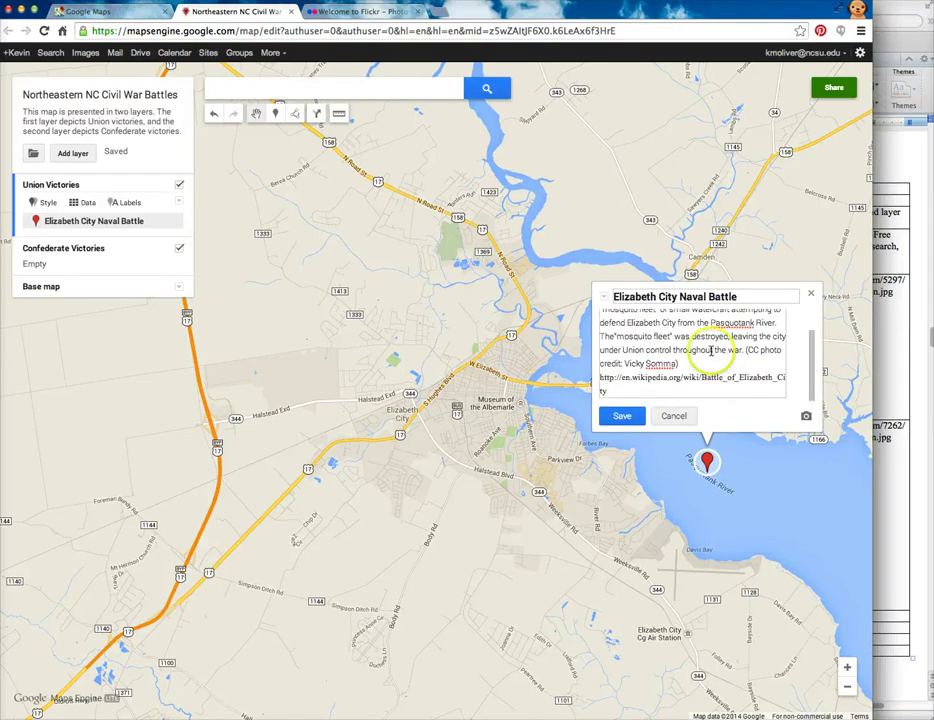
click(621, 416)
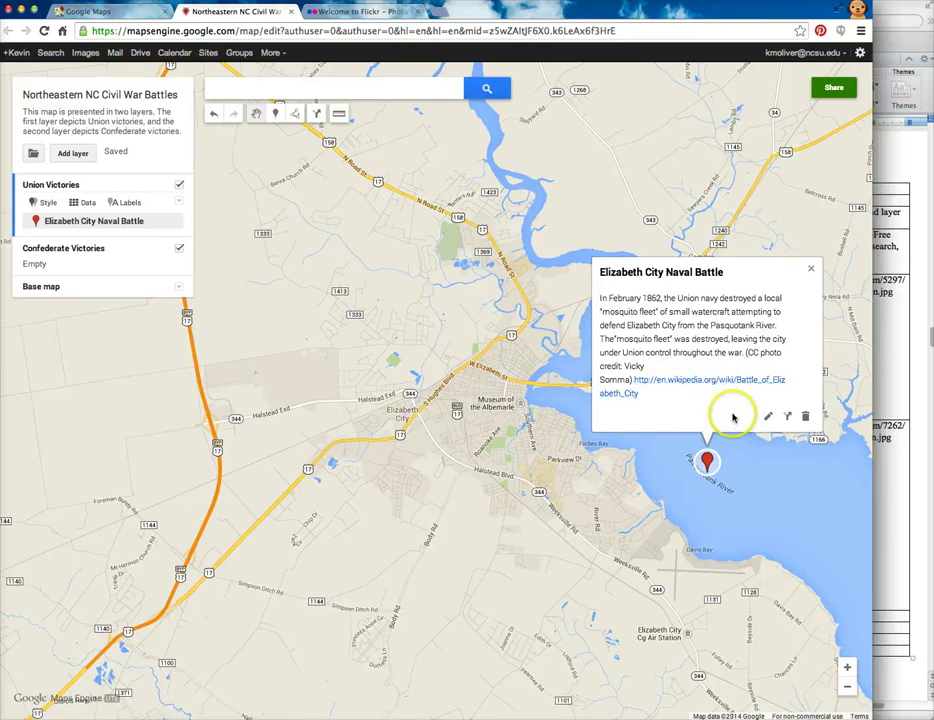
Step: Copy the Elizabeth City image URL from the Word planning sheet, and open the image chooser for the Elizabeth City Naval Battle marker in the map
click(895, 343)
drag(895, 291, 767, 281)
key(super+c)
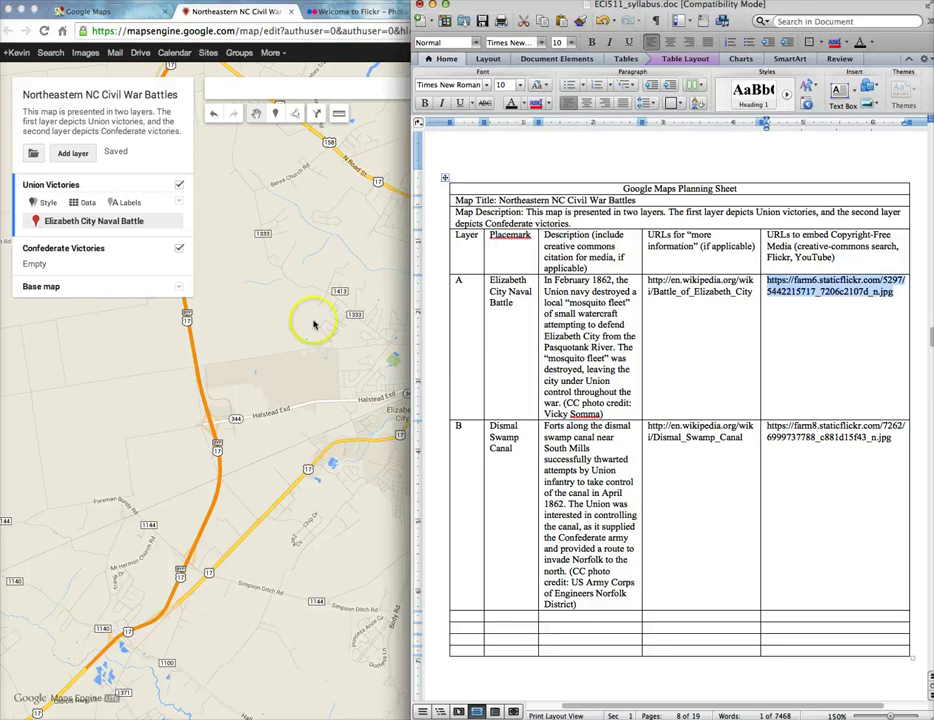
click(240, 379)
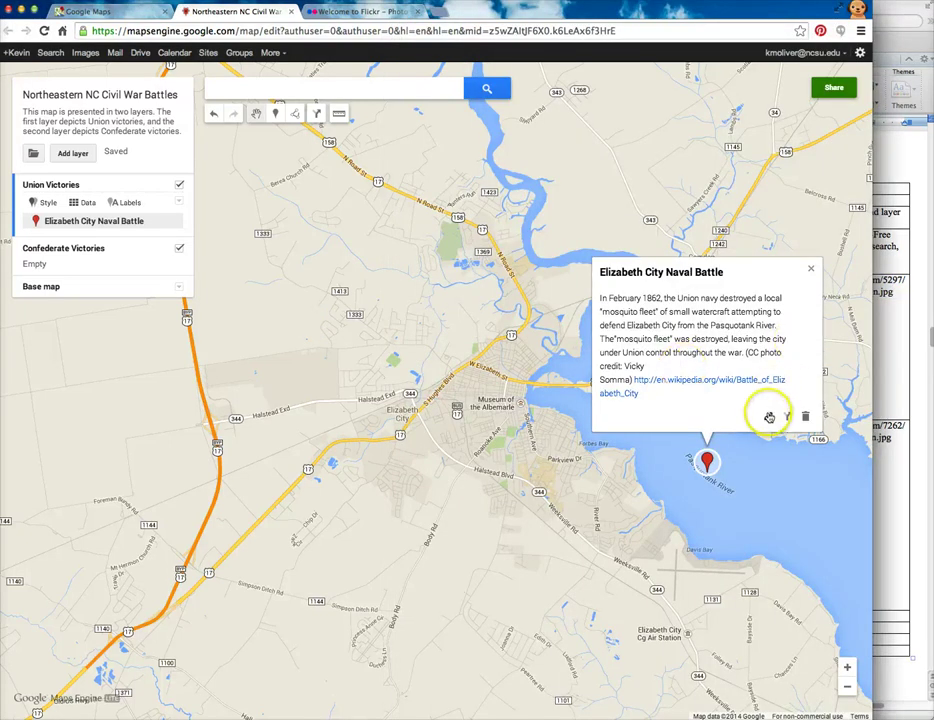
click(768, 416)
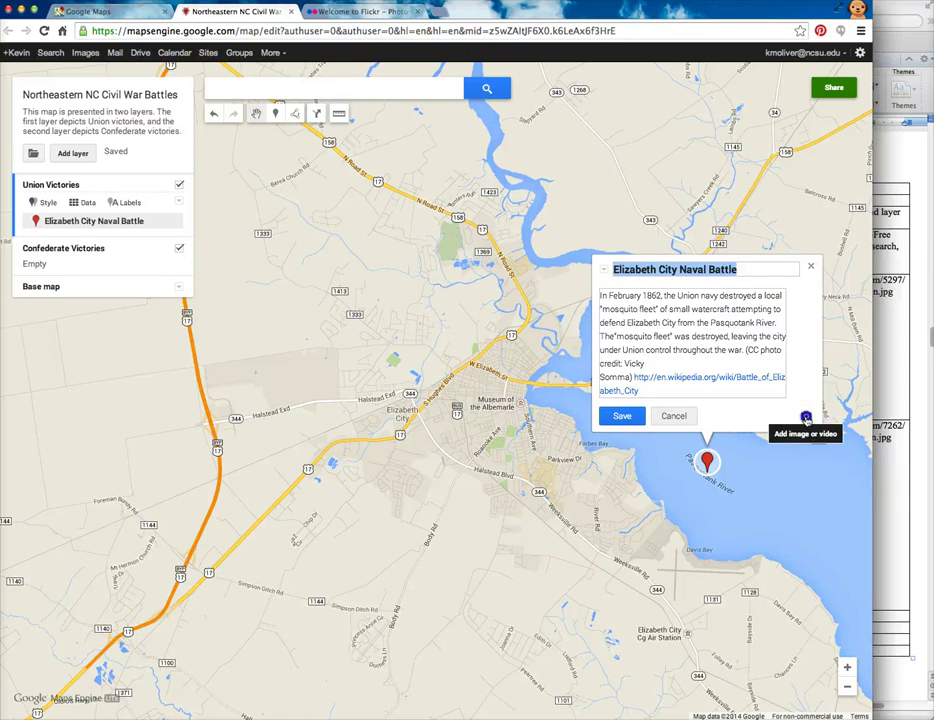
click(806, 418)
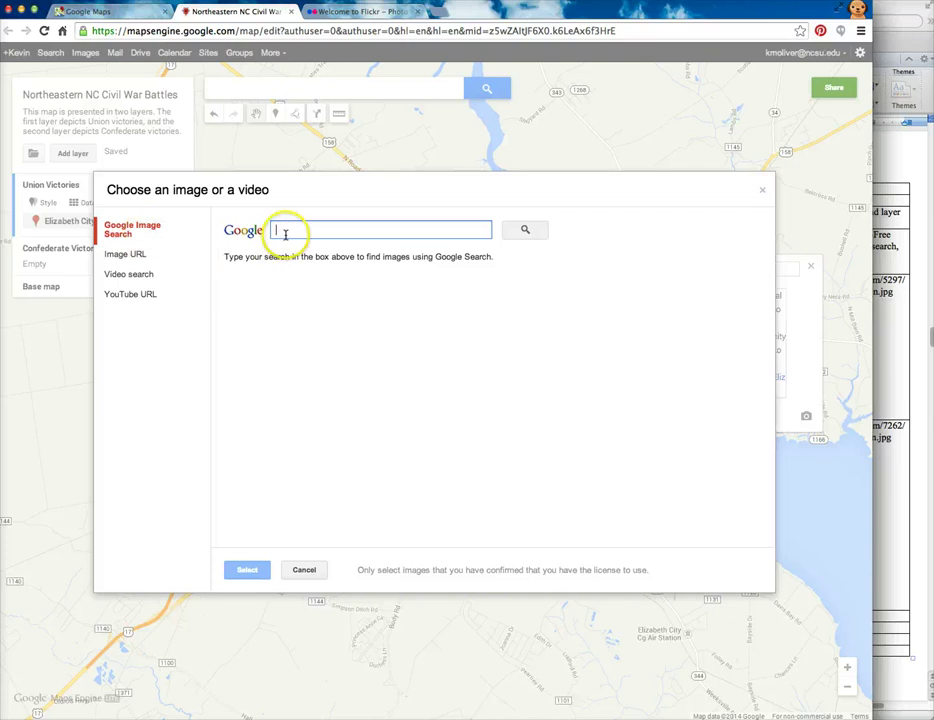
Step: Search Google images for "pasquotank river" in the image chooser
text(pap)
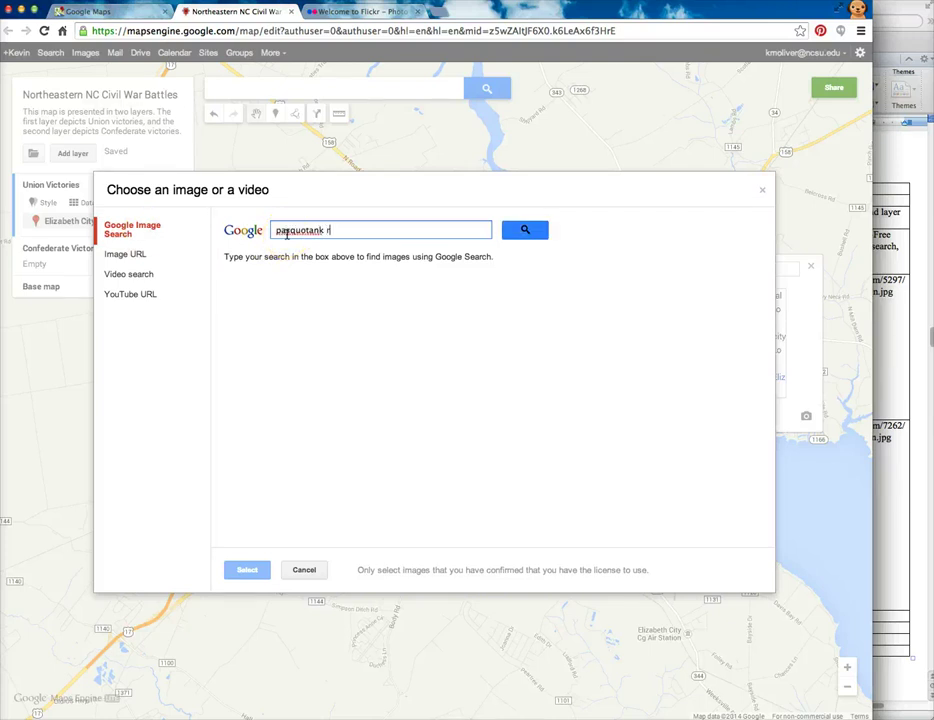
click(525, 230)
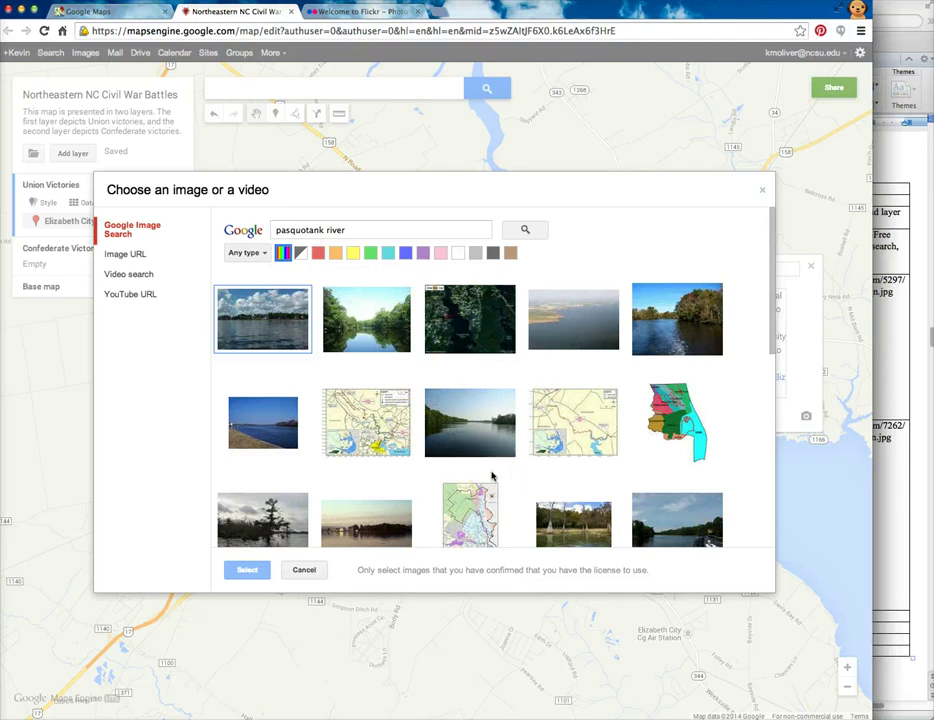
click(140, 230)
click(137, 255)
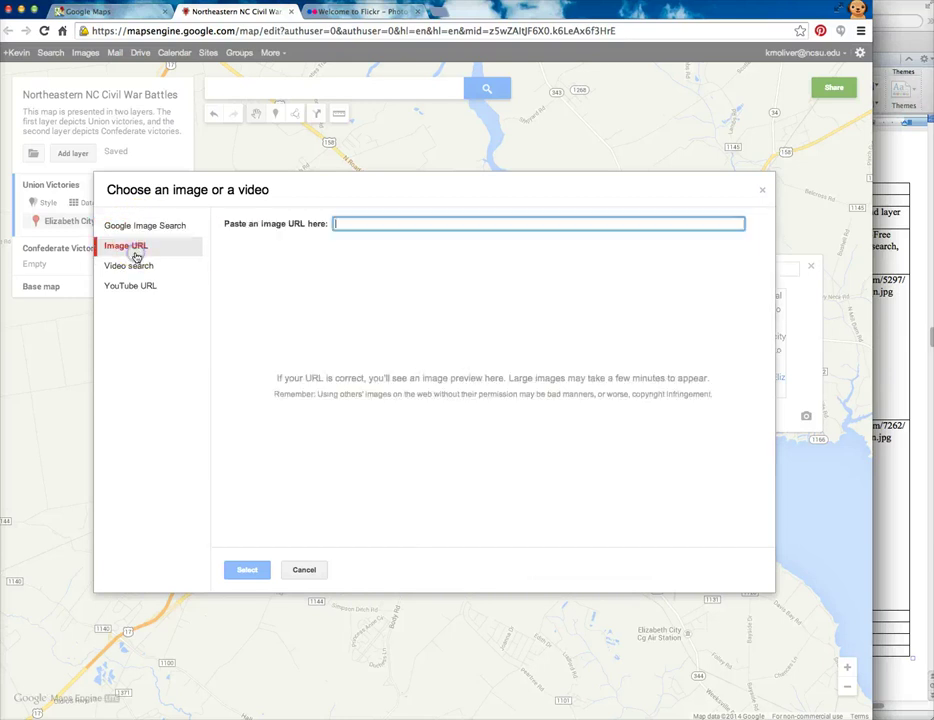
click(229, 229)
click(367, 221)
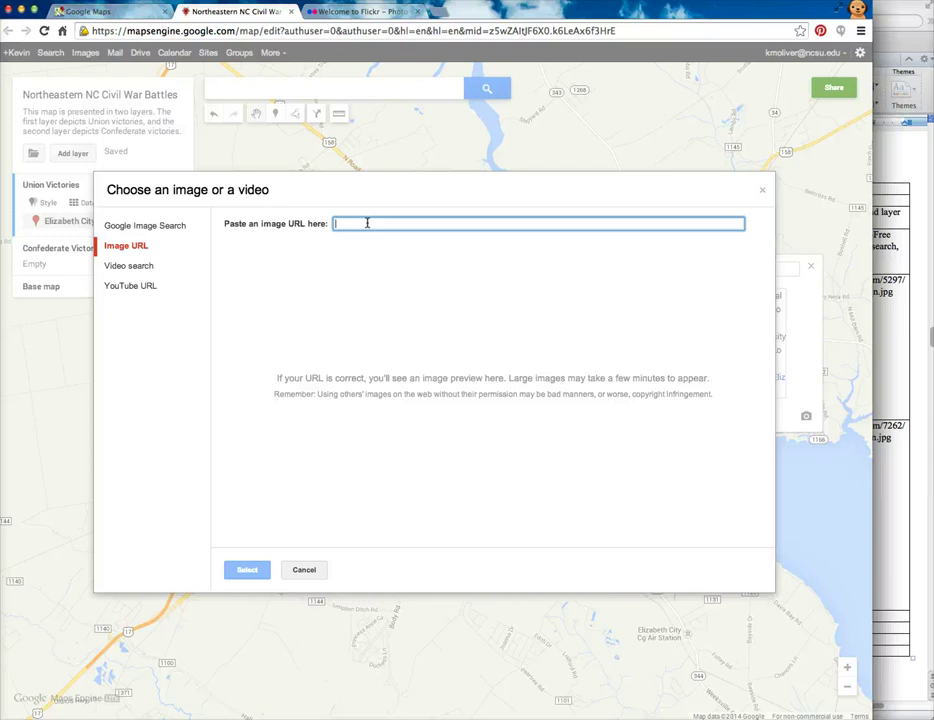
key(super+v)
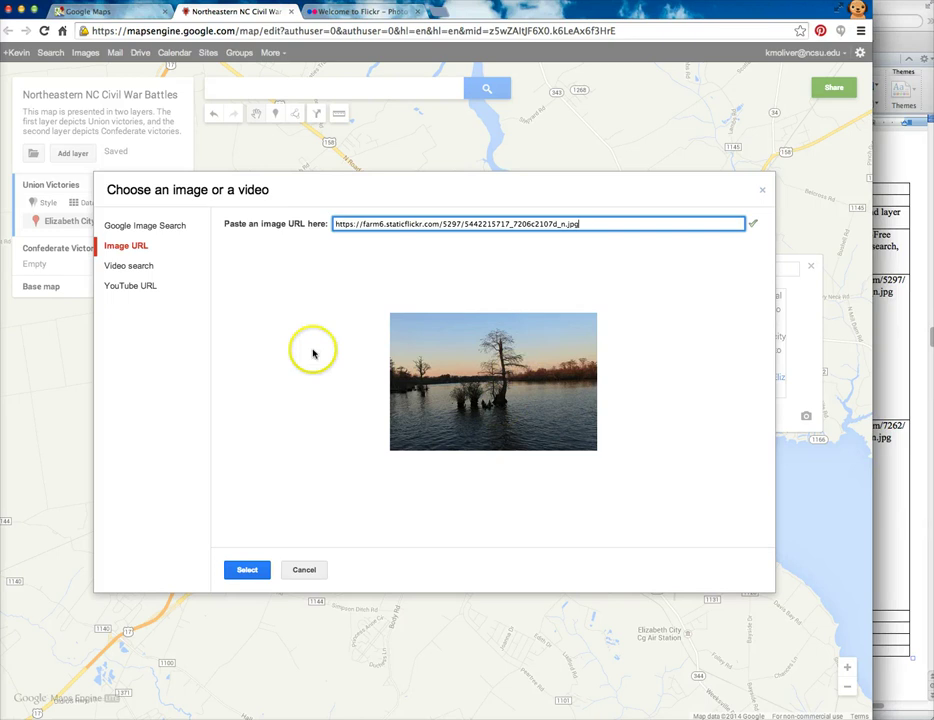
click(248, 571)
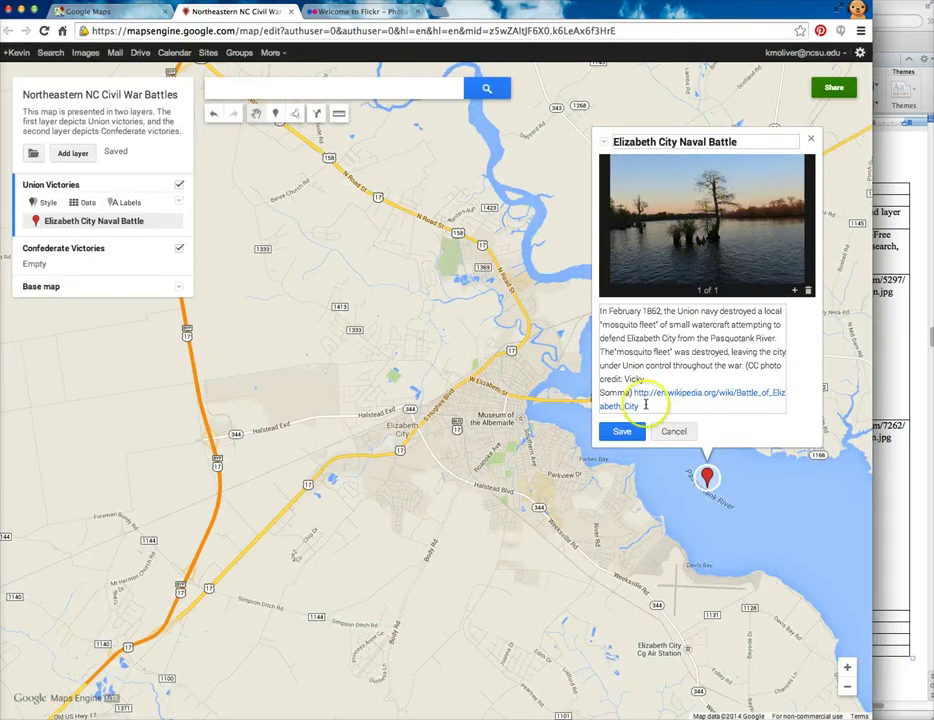
click(622, 431)
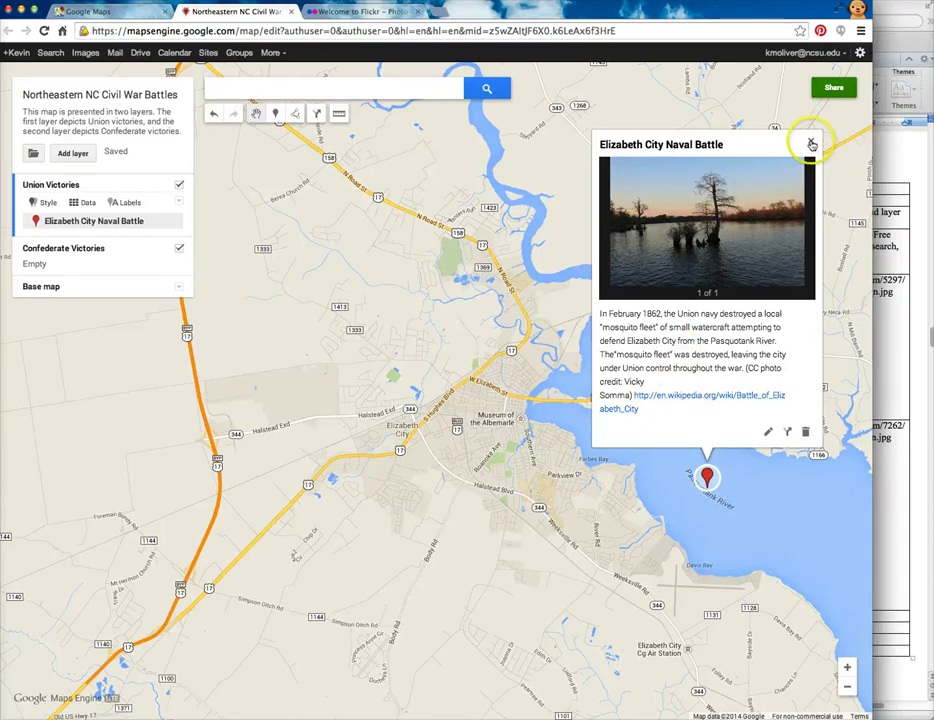
click(811, 142)
Step: Make Confederate Victories the active layer, search for "dismal", choose Dismal Swamp Canal Welcome Center and add that place to the map
drag(555, 435, 364, 313)
click(81, 266)
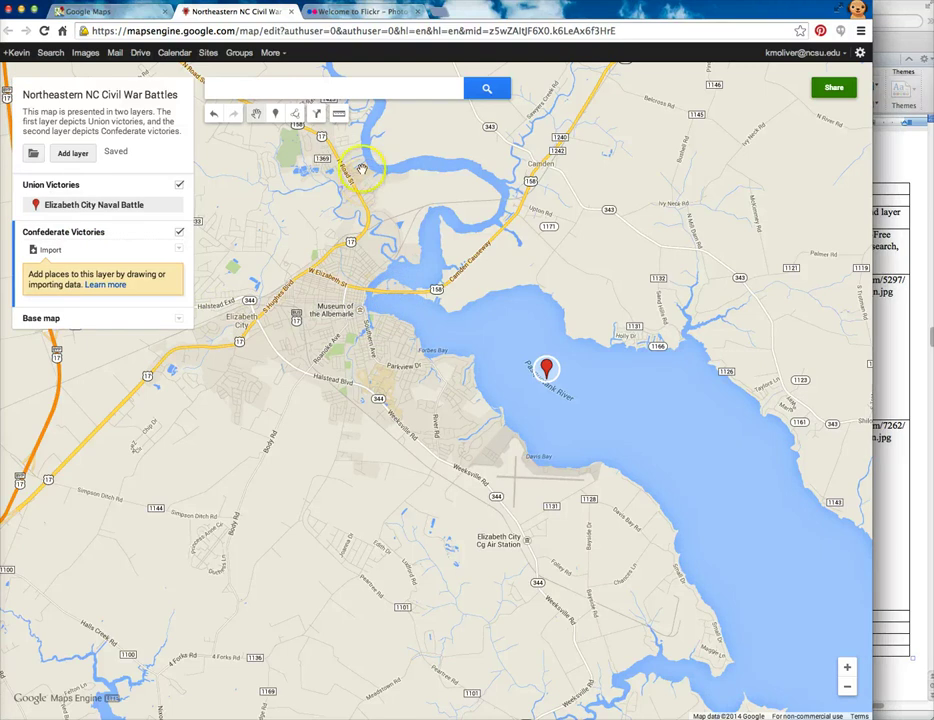
click(352, 90)
text(dismal)
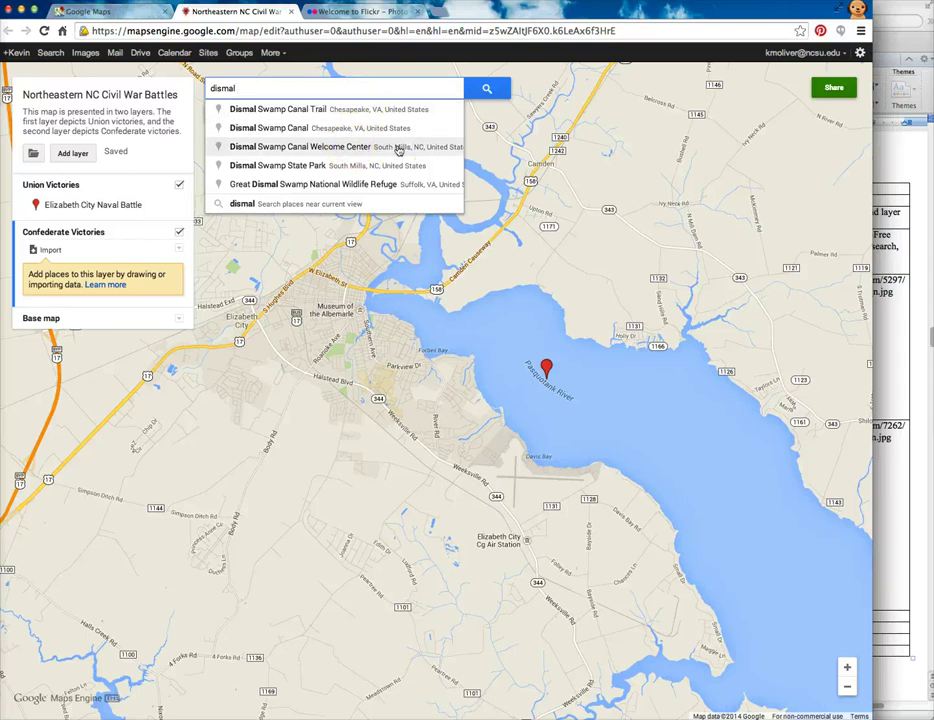
click(321, 148)
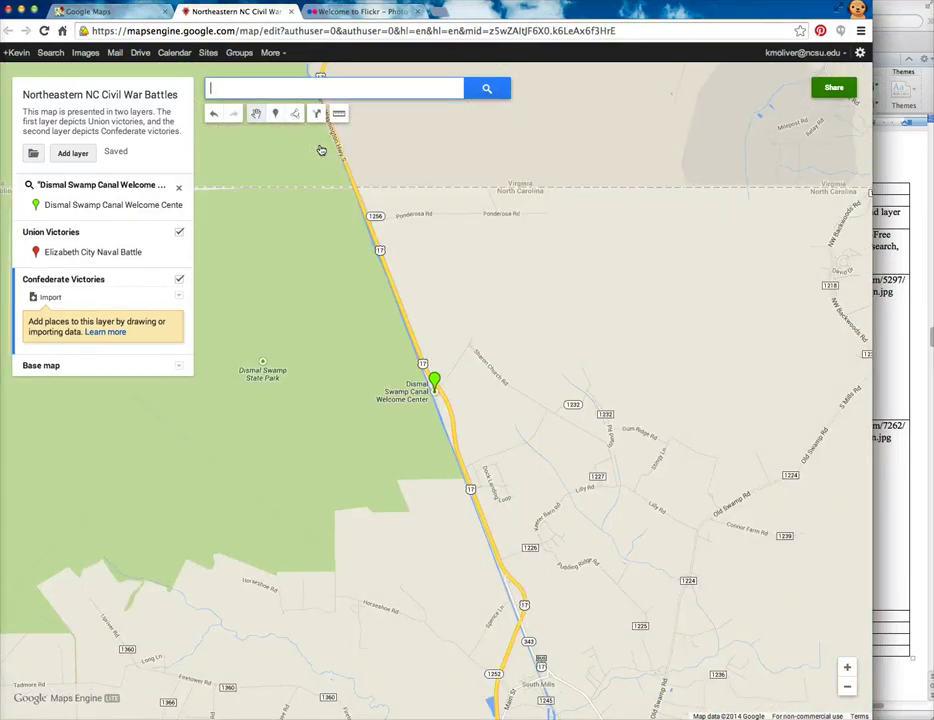
click(435, 381)
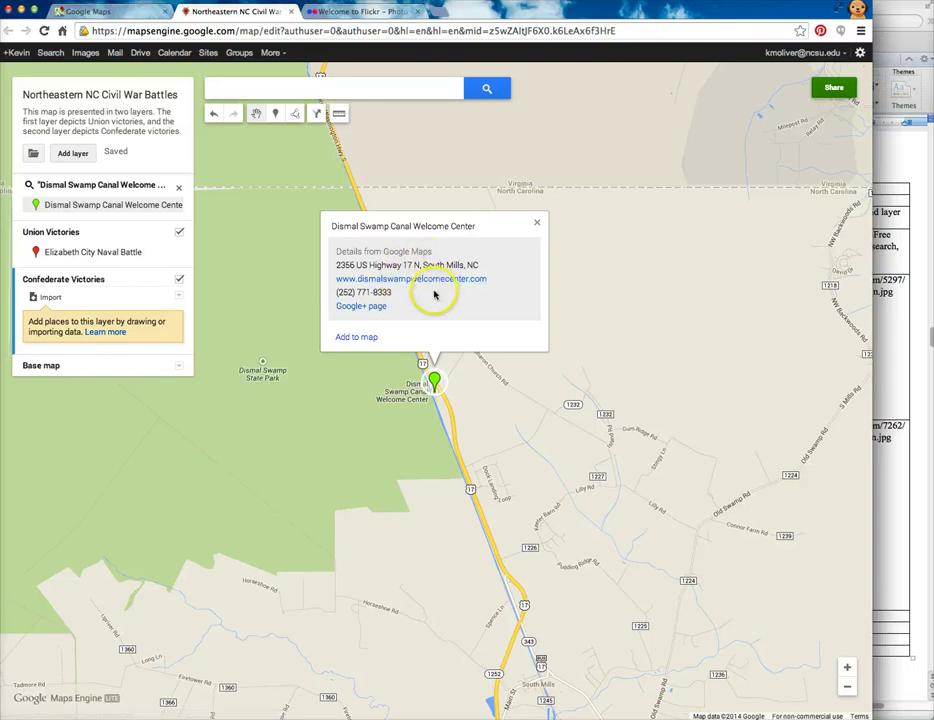
click(356, 337)
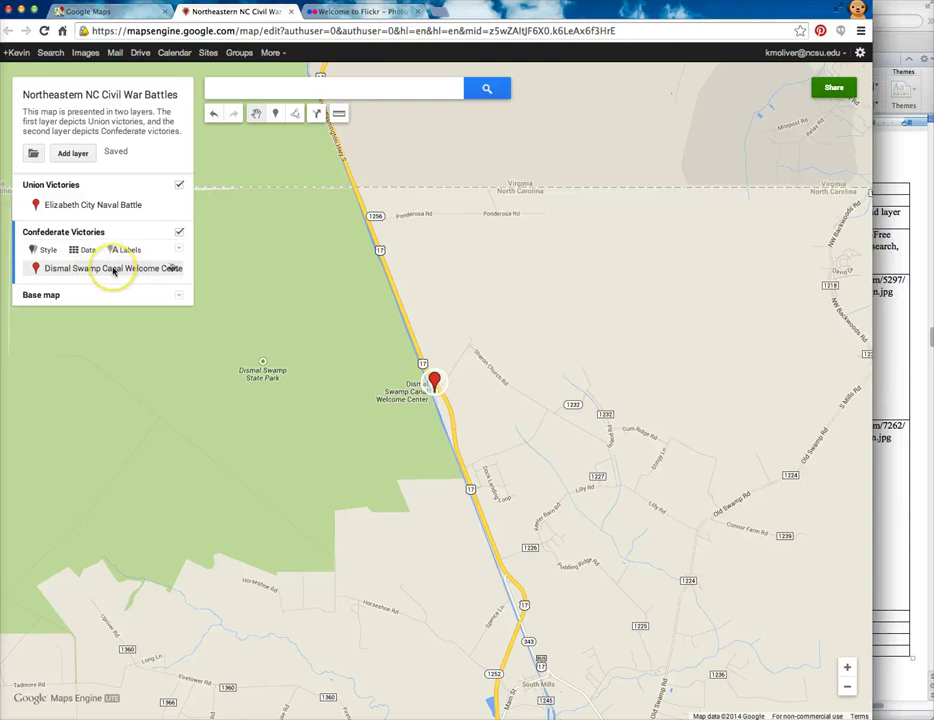
Step: Open the new Confederate Victories marker for editing and shorten its title to Dismal Swamp Canal
click(436, 383)
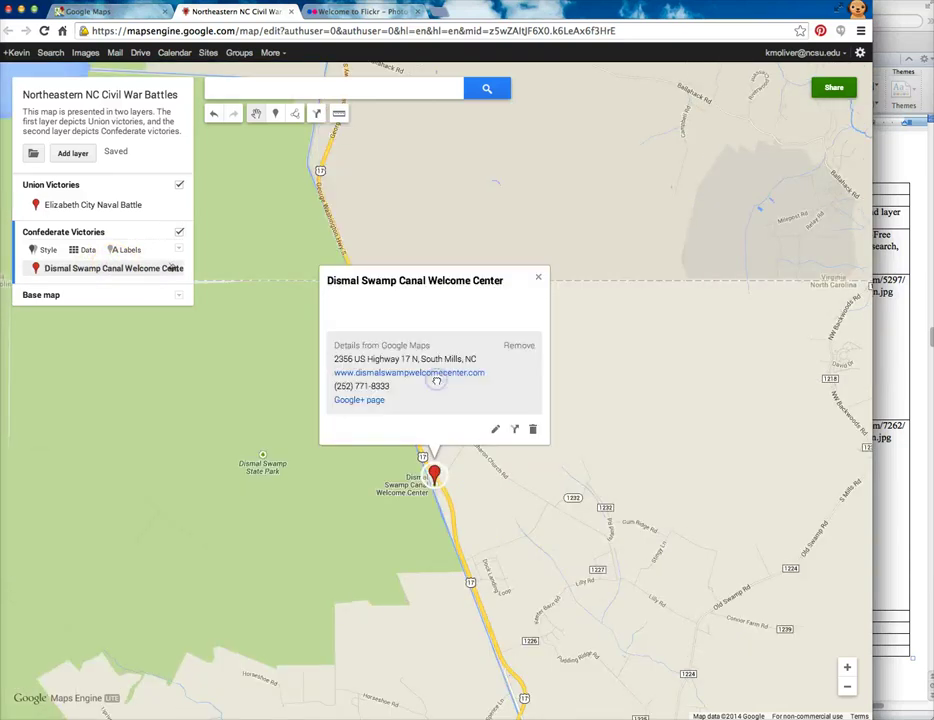
click(495, 429)
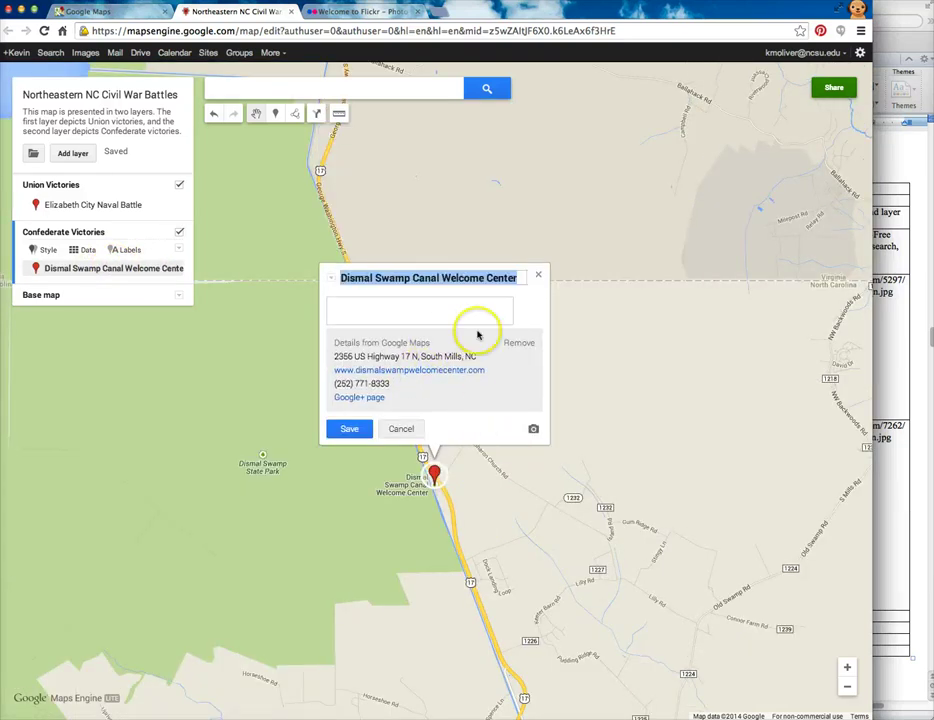
click(451, 278)
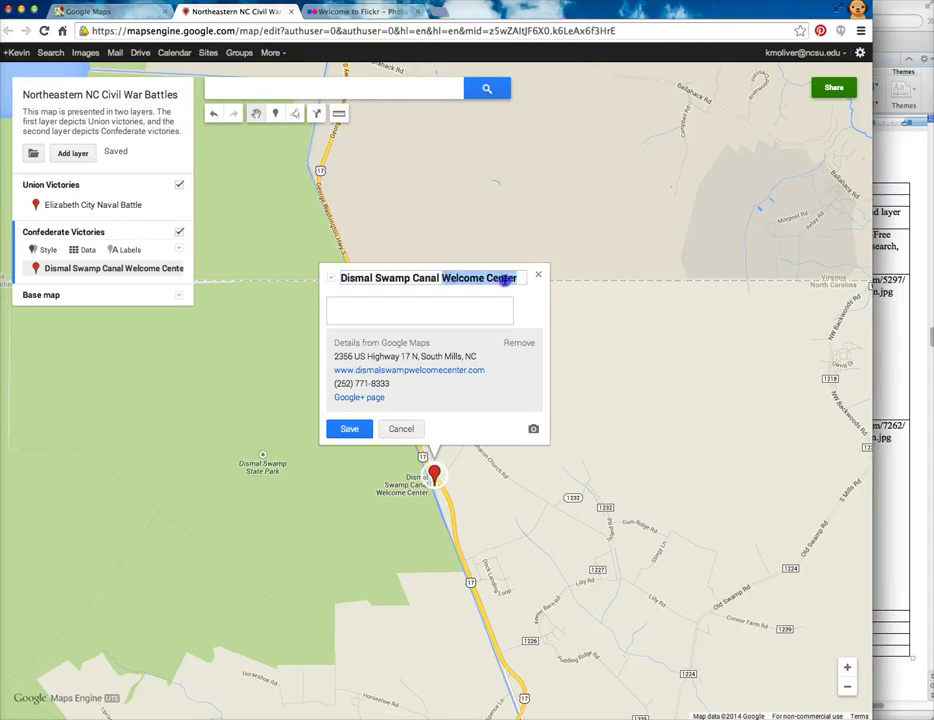
key(BackSpace)
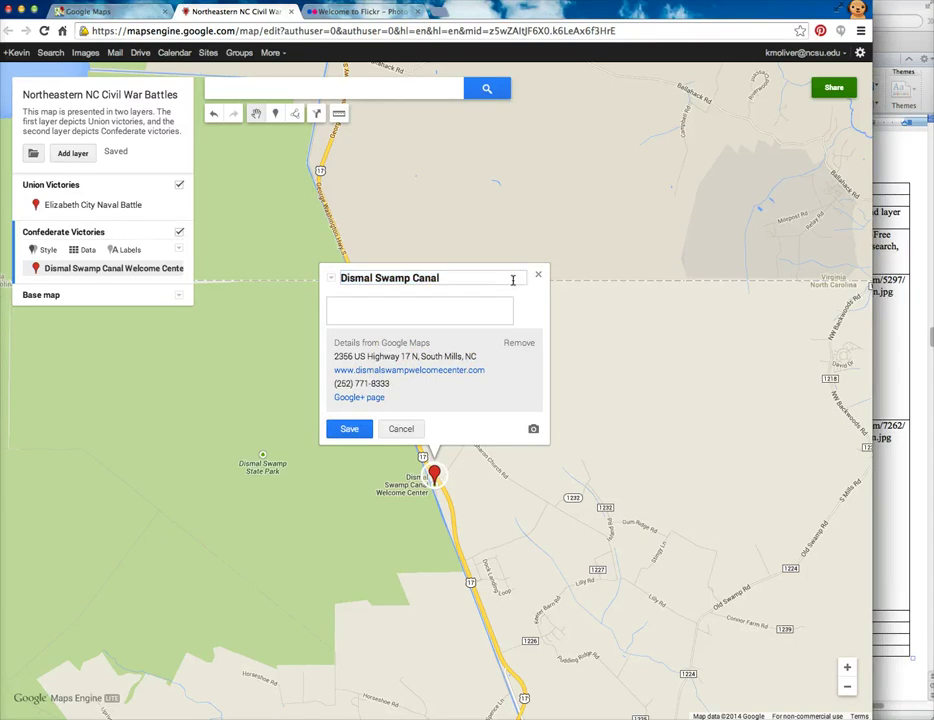
Step: Copy the layer B placemark description from the Word planning sheet into the Dismal Swamp Canal marker's description and save the marker
click(467, 311)
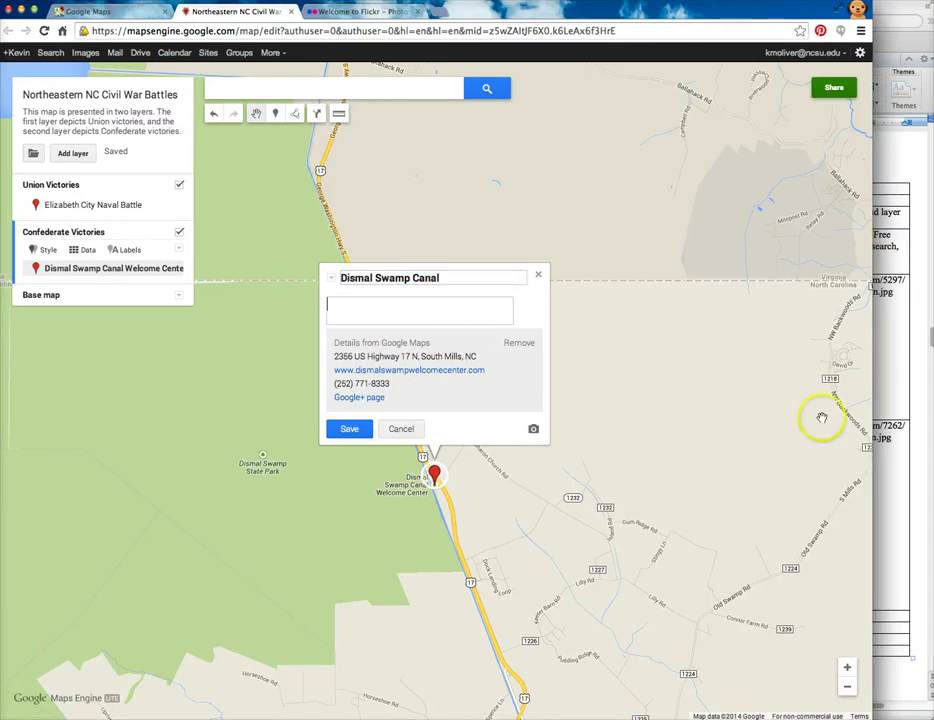
click(880, 388)
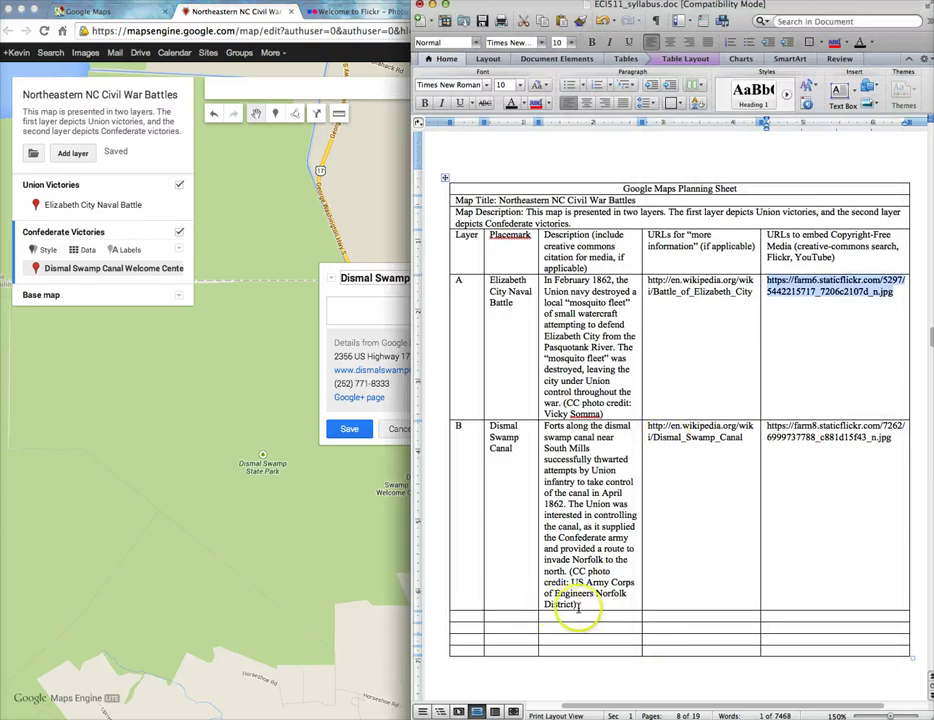
drag(580, 606, 545, 427)
key(super+c)
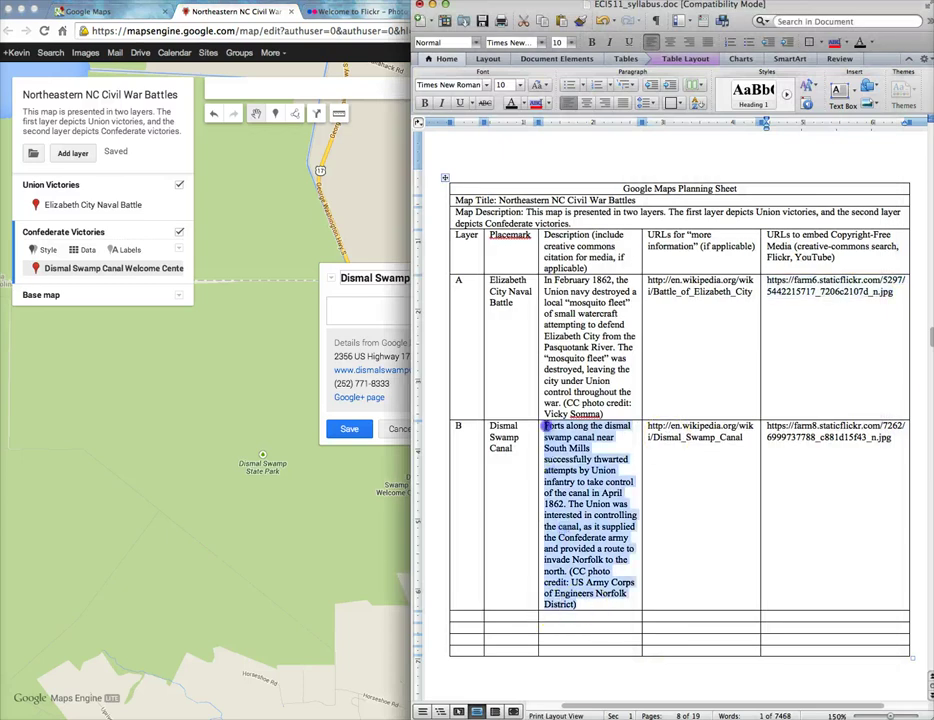
click(369, 307)
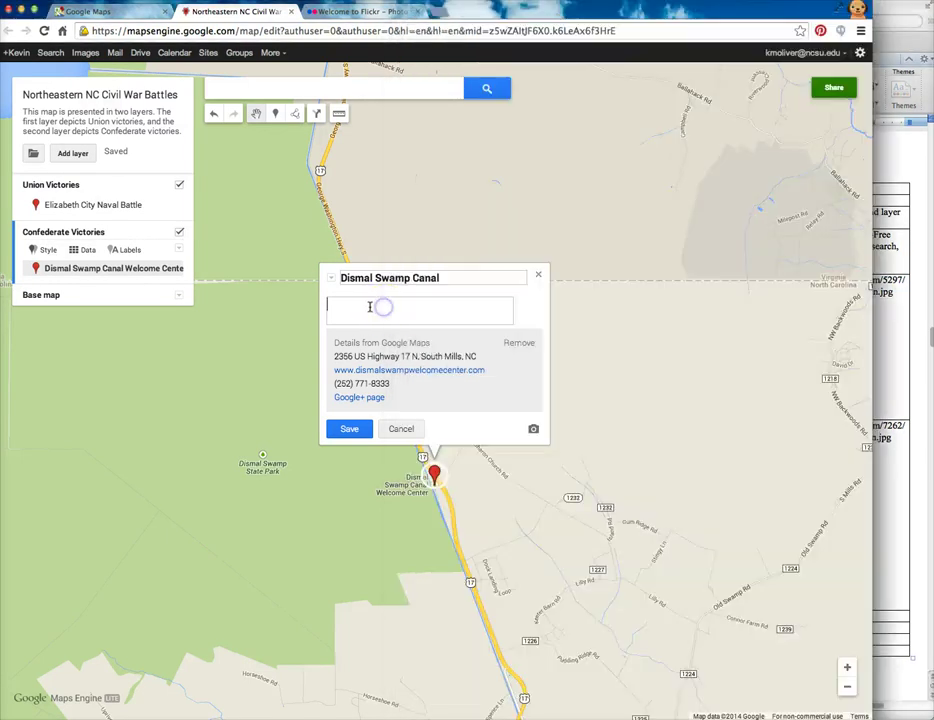
key(super+v)
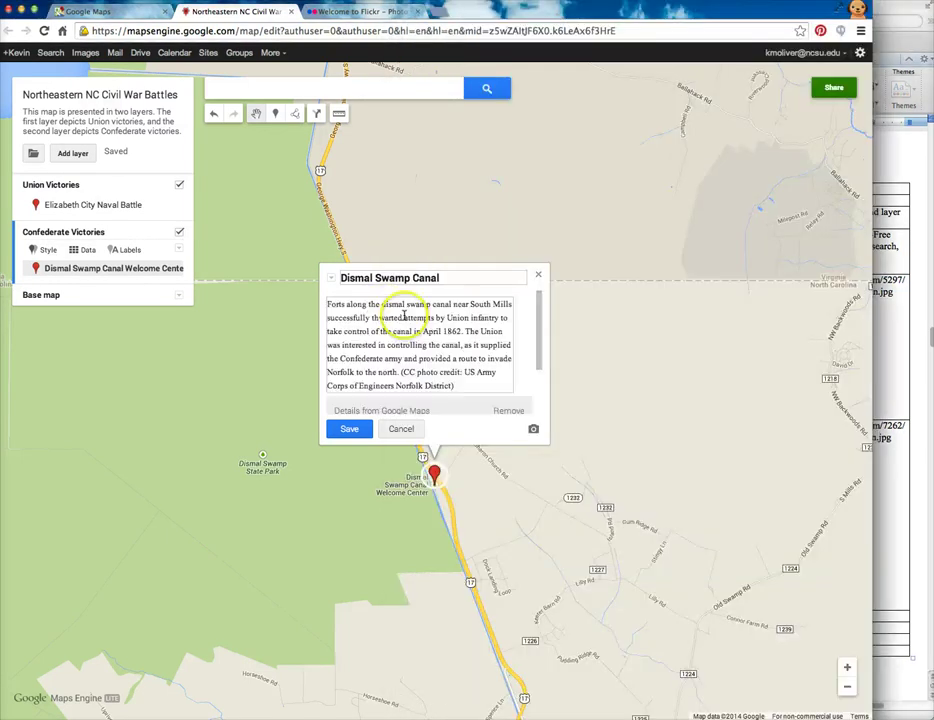
click(349, 429)
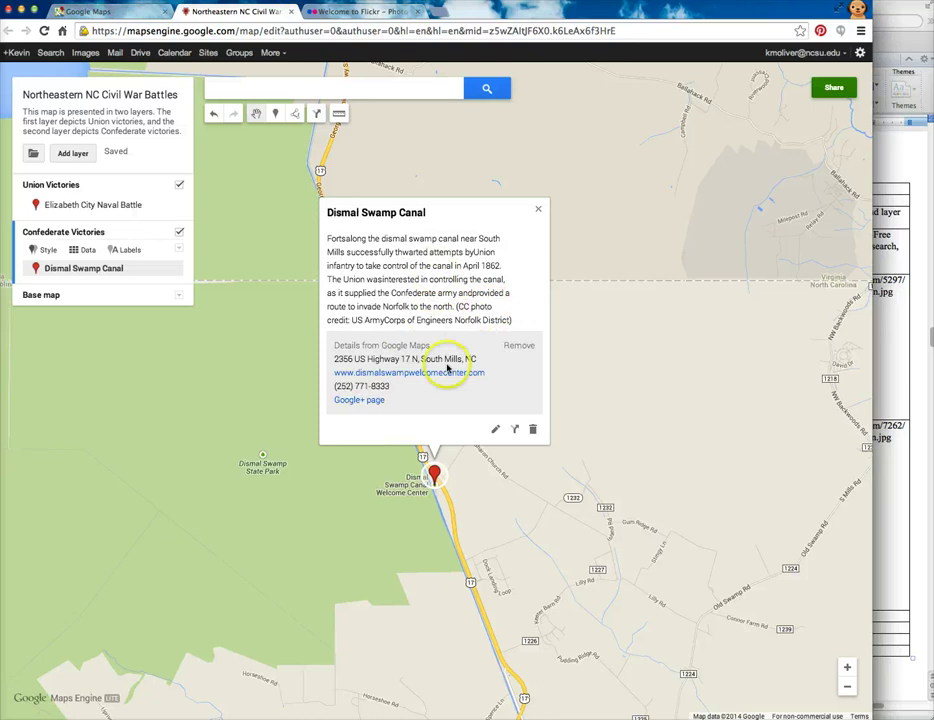
Step: Insert the missing spaces in "Forts along", "was interested" and "and provided" in the Dismal Swamp Canal description, and save
click(493, 430)
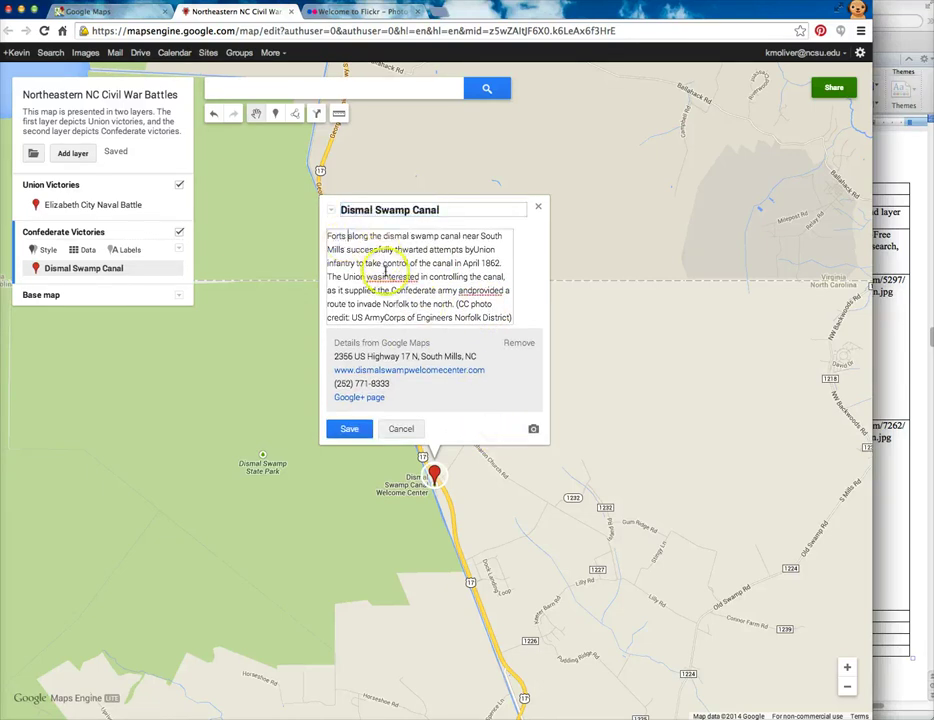
click(384, 276)
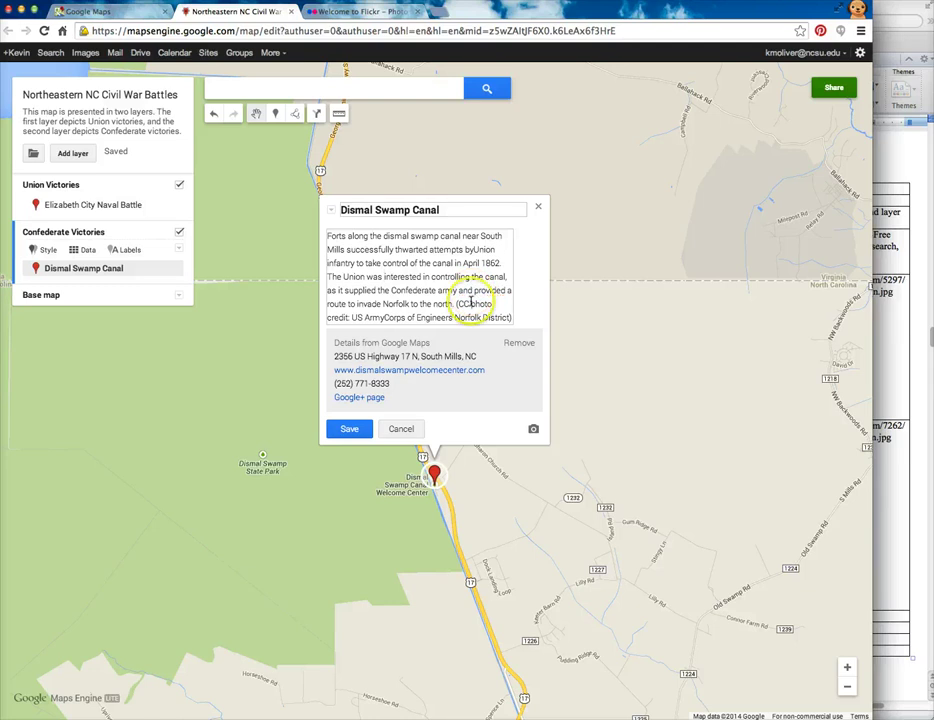
click(349, 429)
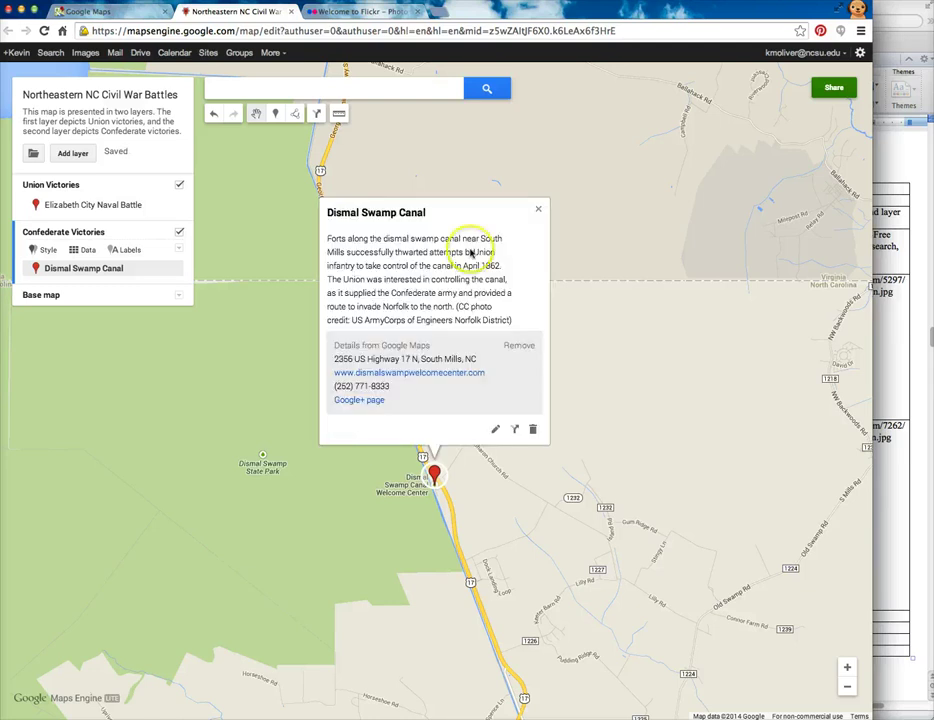
Step: Copy the Wikipedia URL for the Dismal Swamp Canal from layer B of the planning sheet in Word
click(884, 380)
drag(746, 438, 650, 426)
key(ctrl+c)
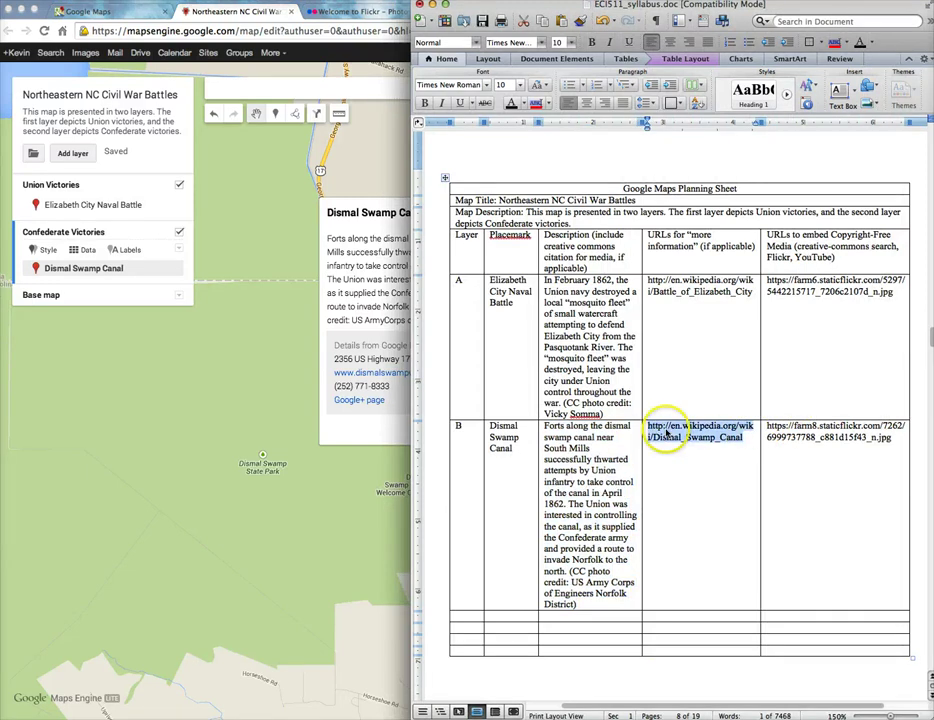
click(287, 386)
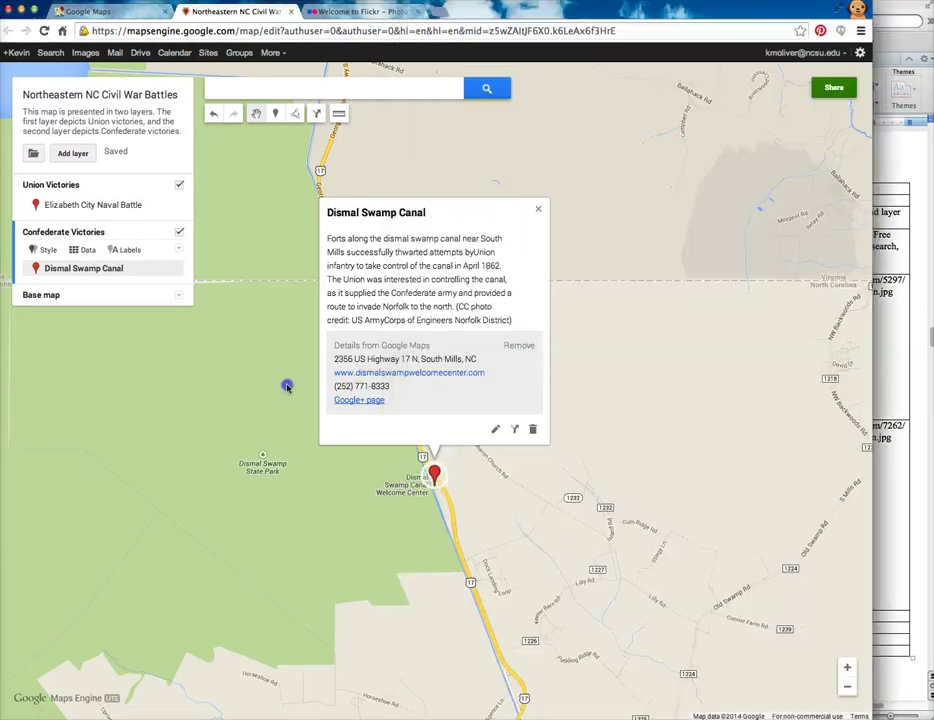
click(495, 428)
click(511, 318)
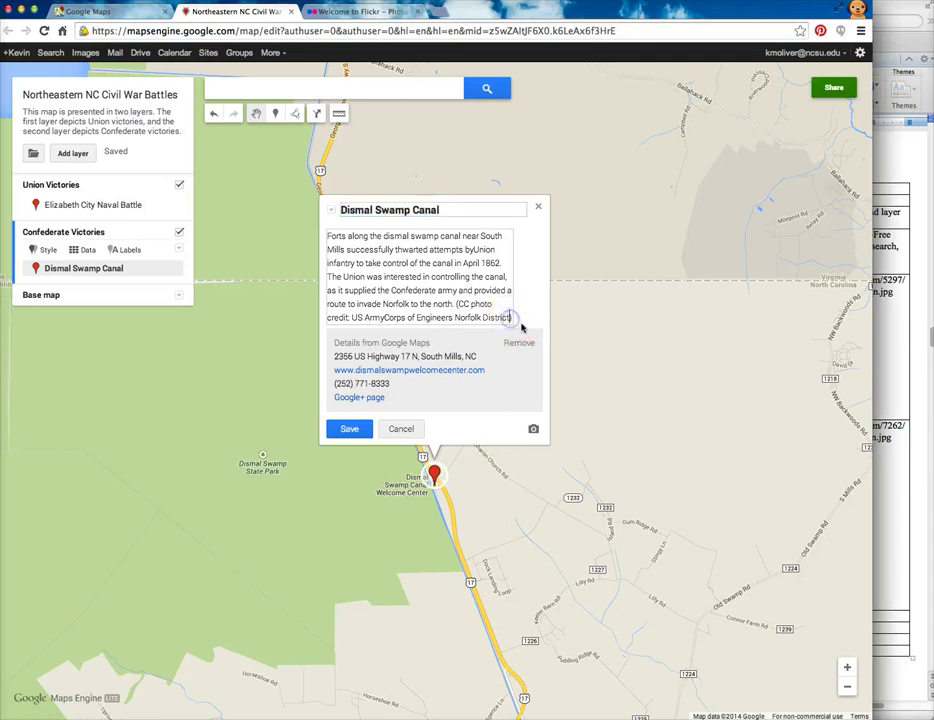
key(Escape)
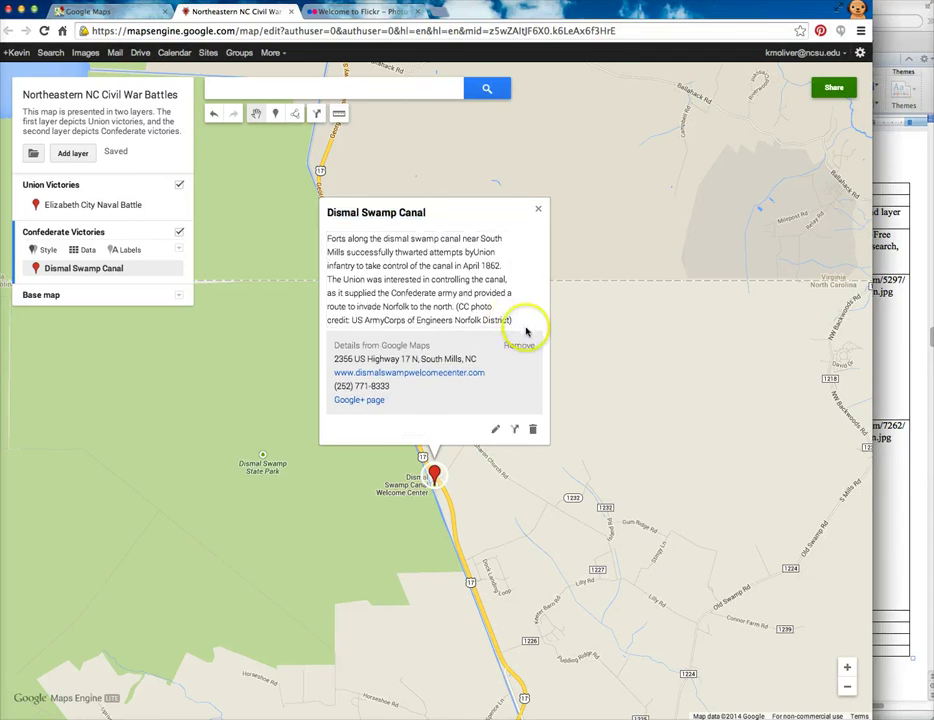
click(495, 428)
click(508, 318)
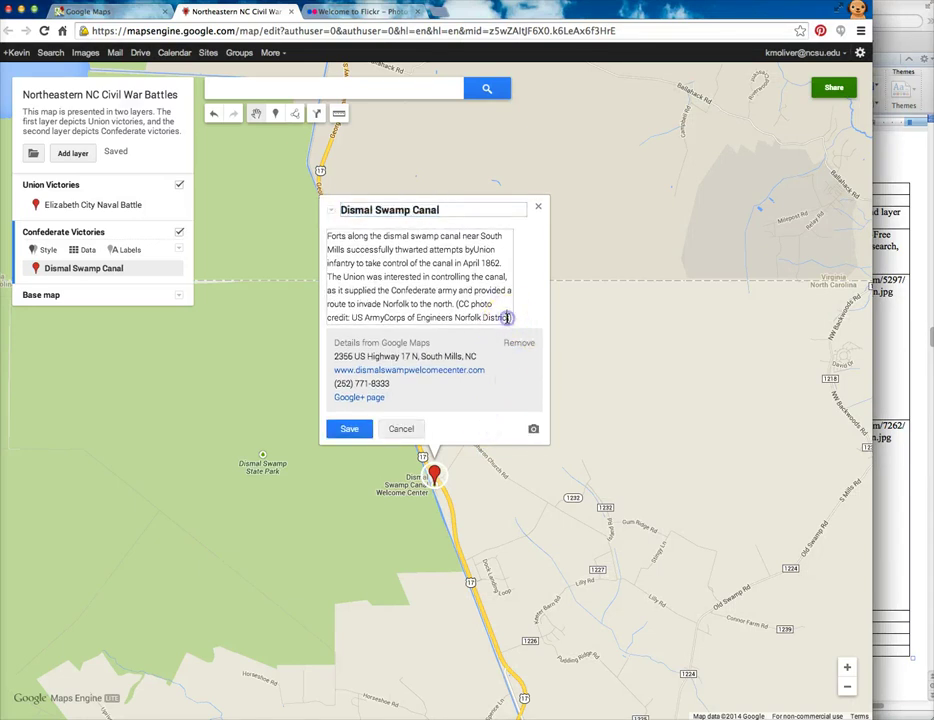
key(Return)
key(ctrl+v)
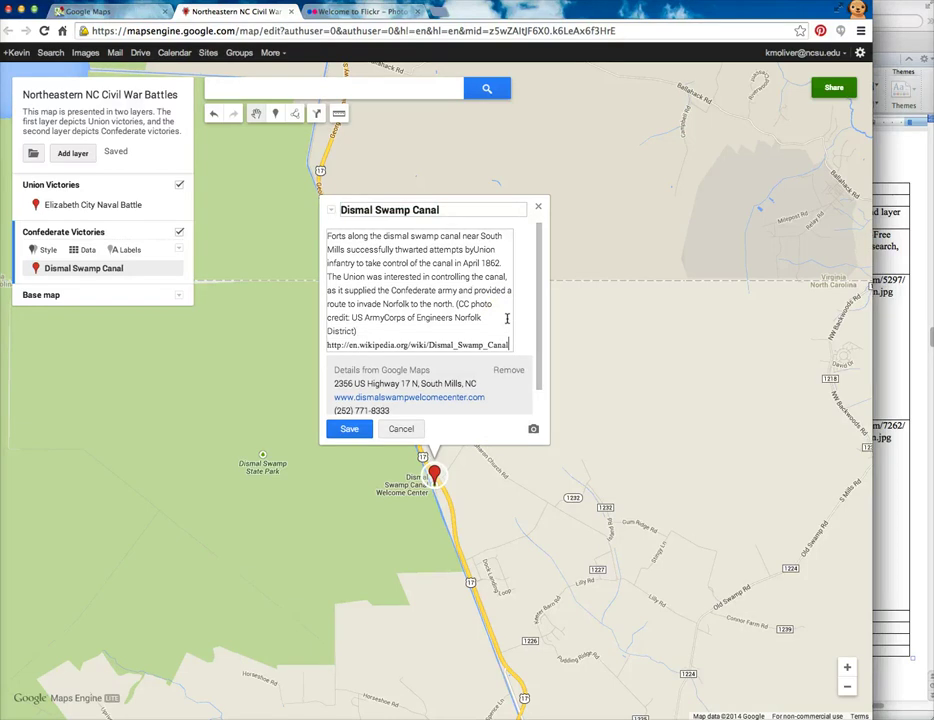
Step: Save the Dismal Swamp Canal marker with its Wikipedia link, and reopen it for adding an image by URL
click(353, 429)
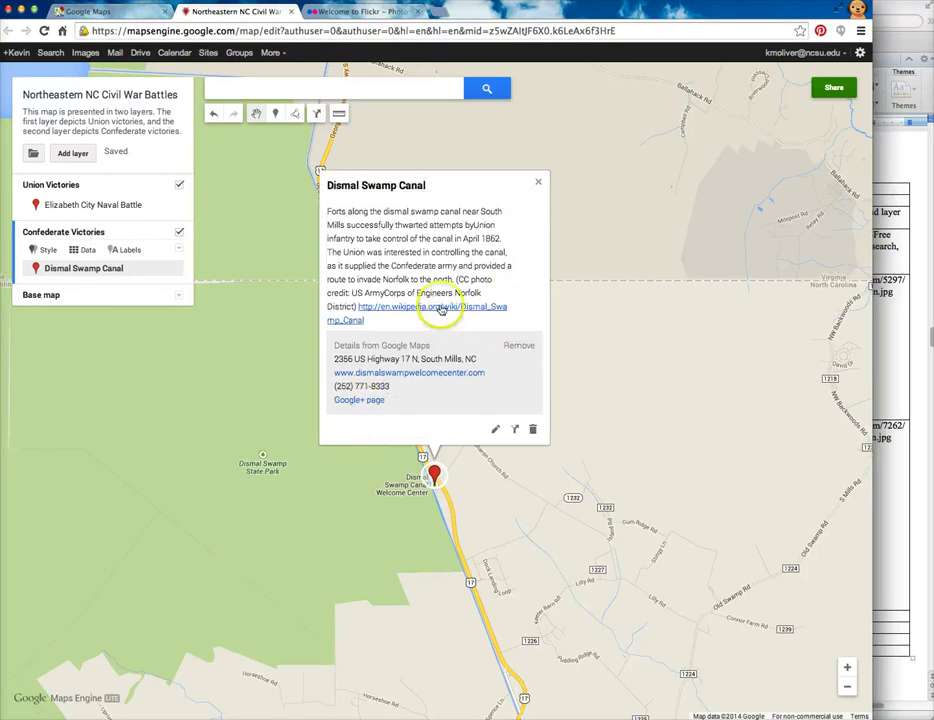
click(495, 429)
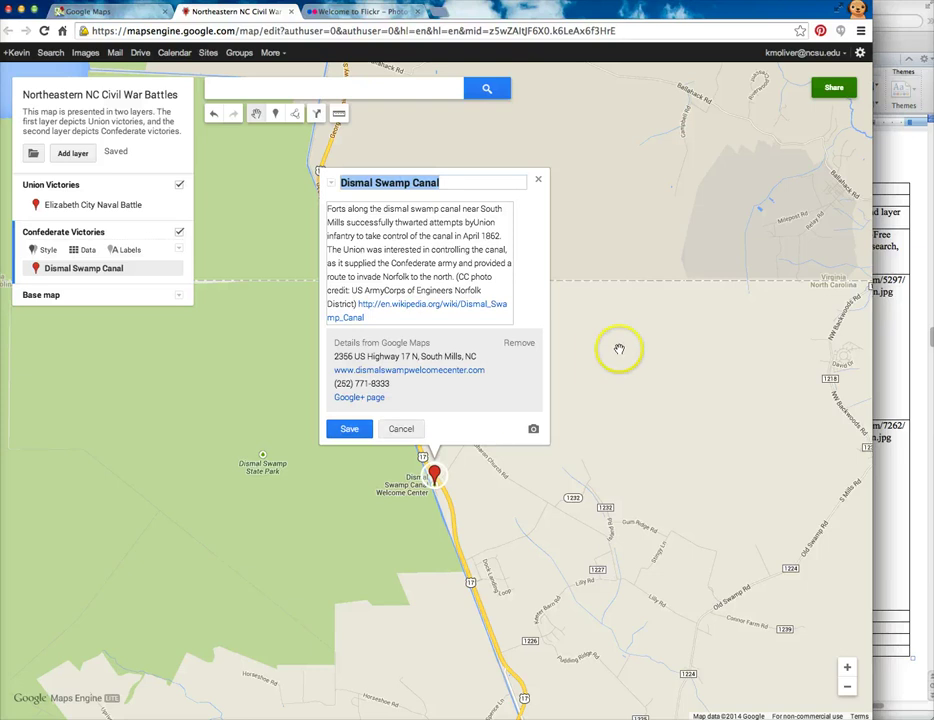
click(533, 429)
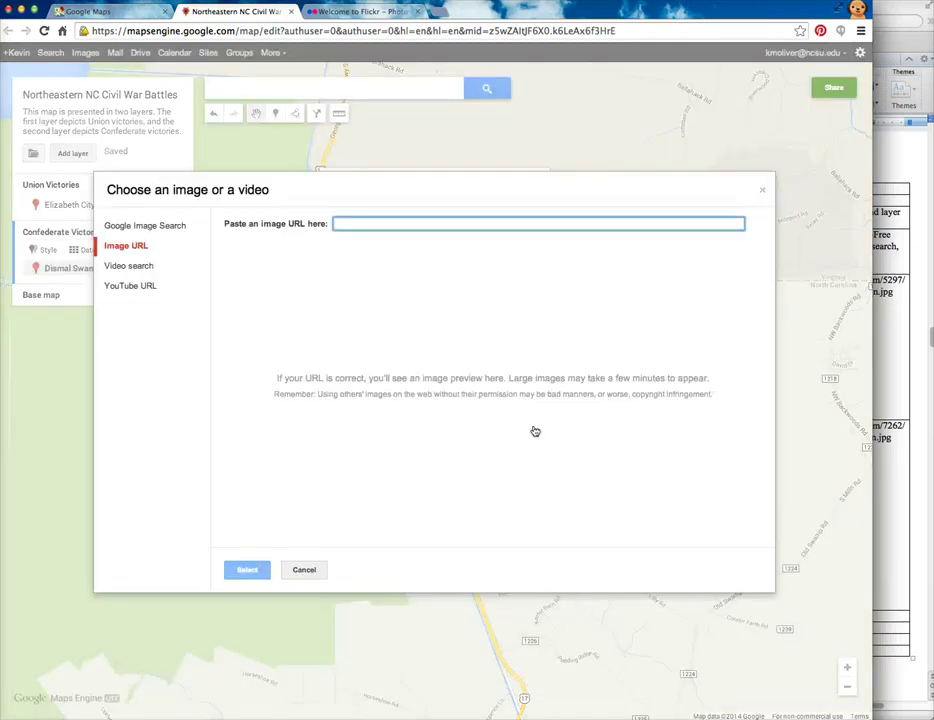
Step: Copy layer B's image URL from the Word planning sheet, add that image to the Dismal Swamp Canal marker without the stray URL space, and save
click(908, 370)
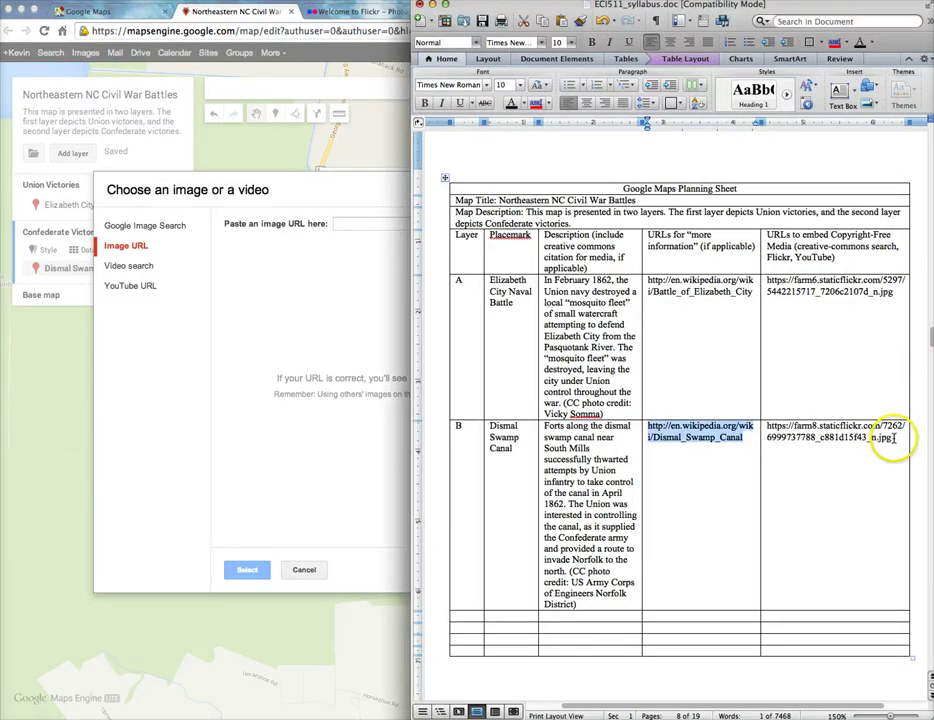
drag(896, 436, 771, 426)
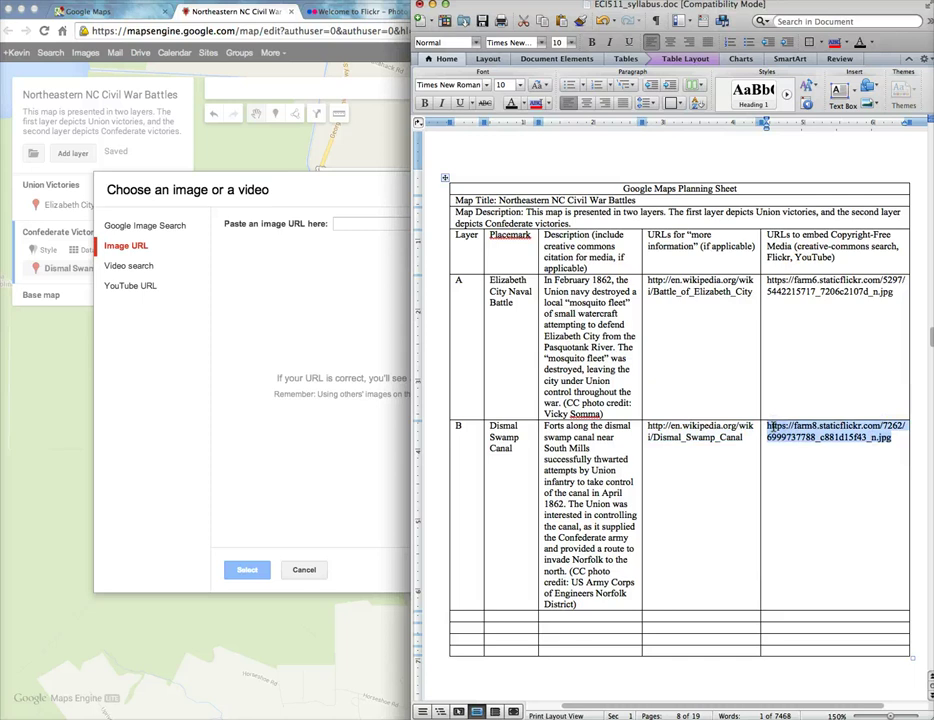
click(348, 272)
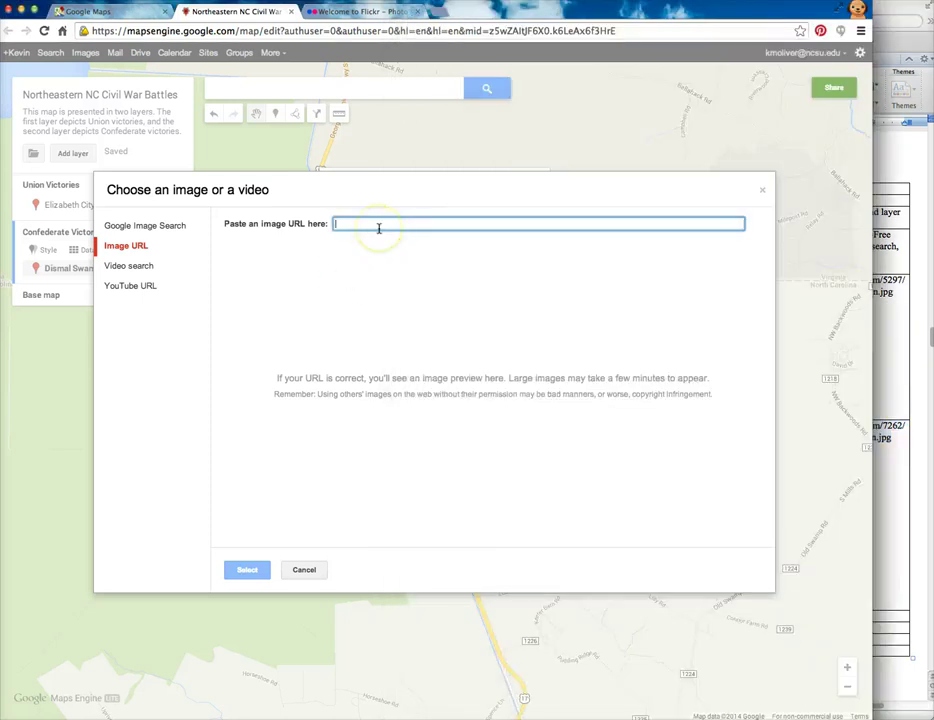
key(super+v)
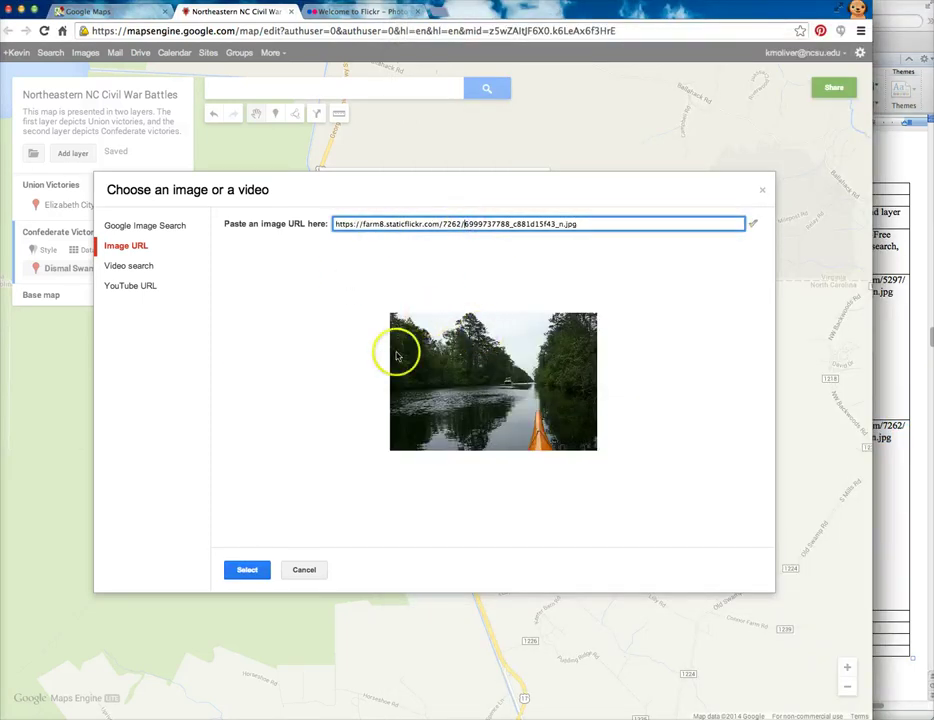
click(247, 569)
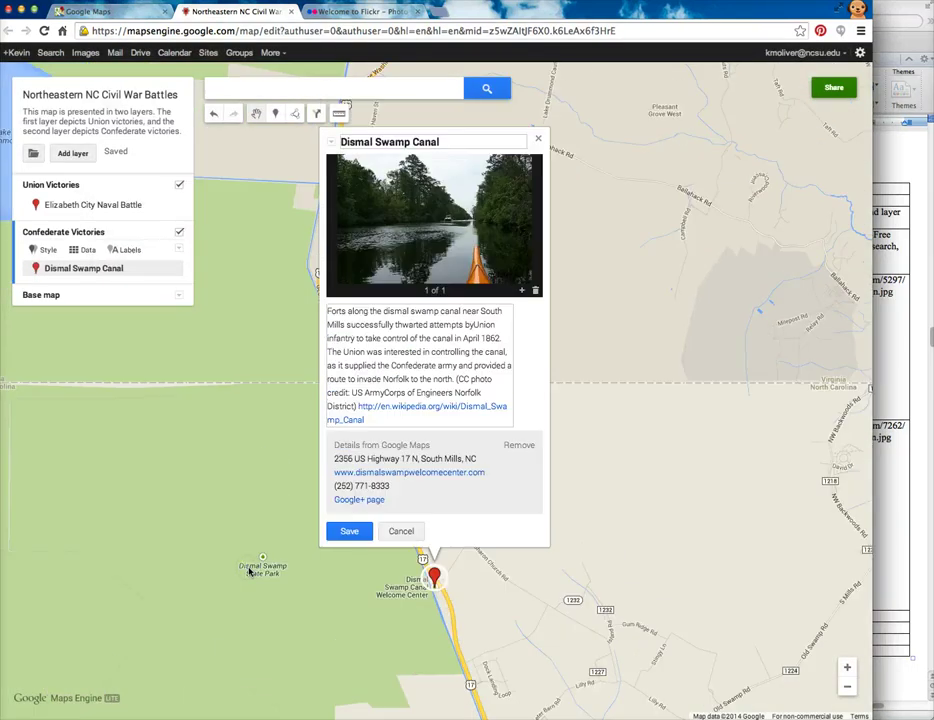
click(345, 532)
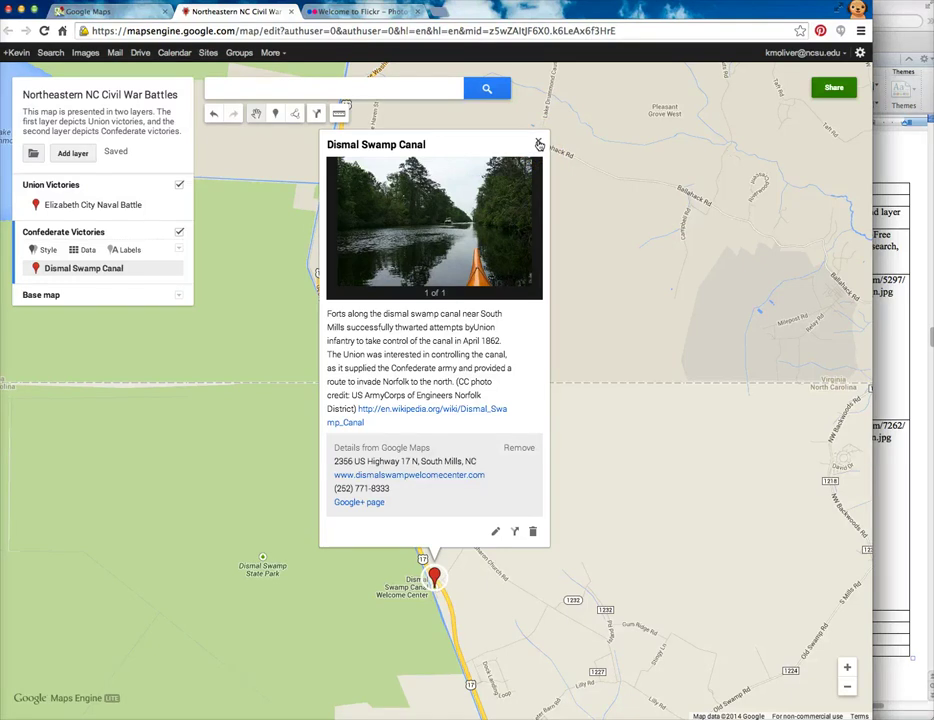
click(494, 532)
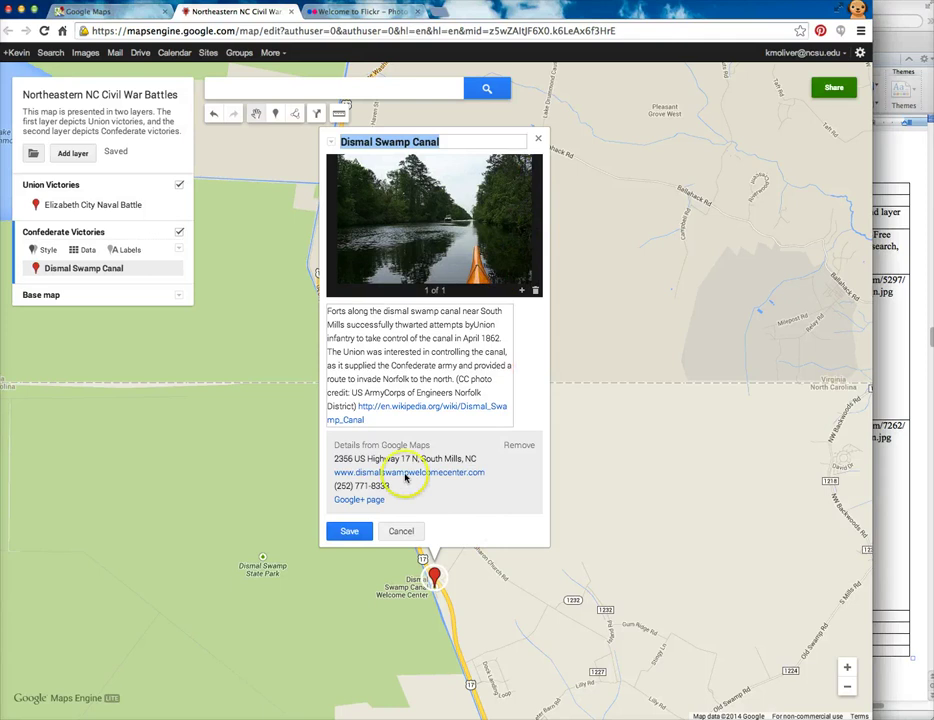
click(351, 533)
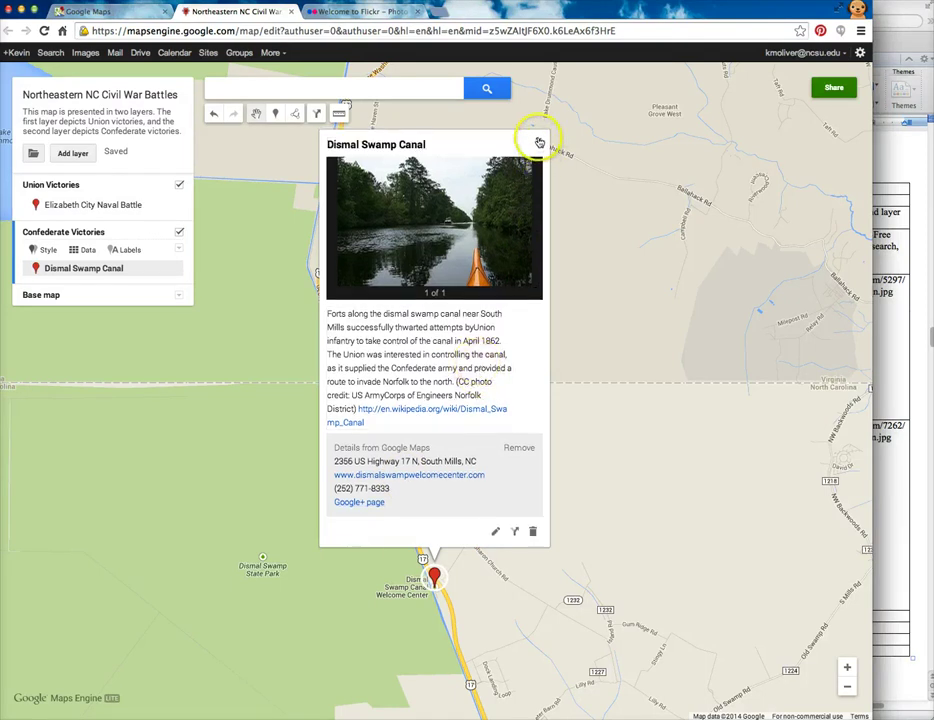
click(495, 531)
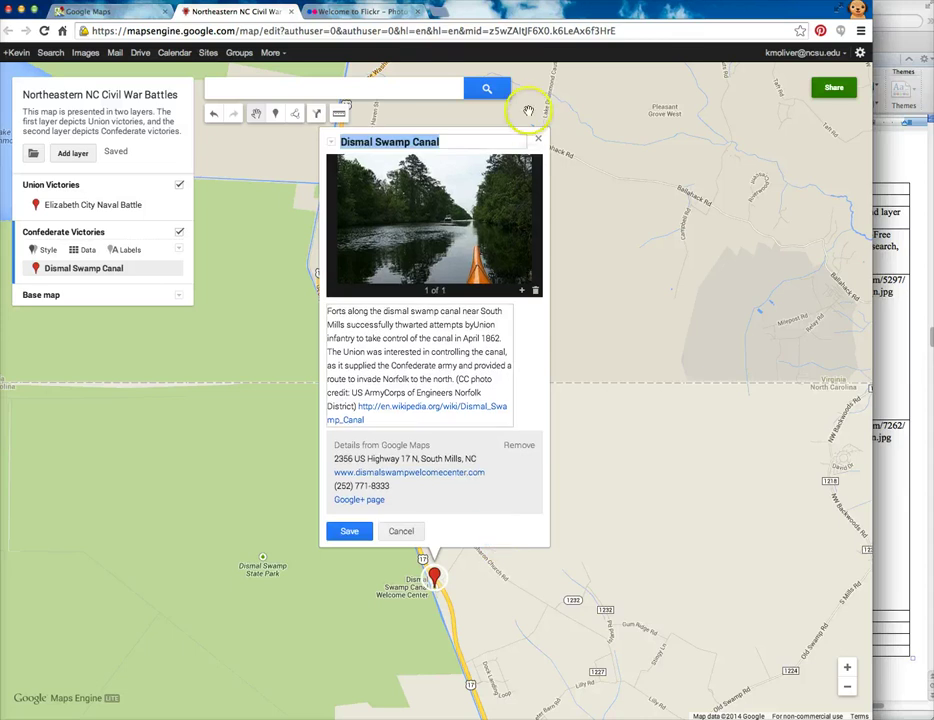
Step: Place a new marker near road 1232, east of the Dismal Swamp Canal Welcome Center, and open its image URL entry
click(539, 139)
drag(555, 446, 476, 220)
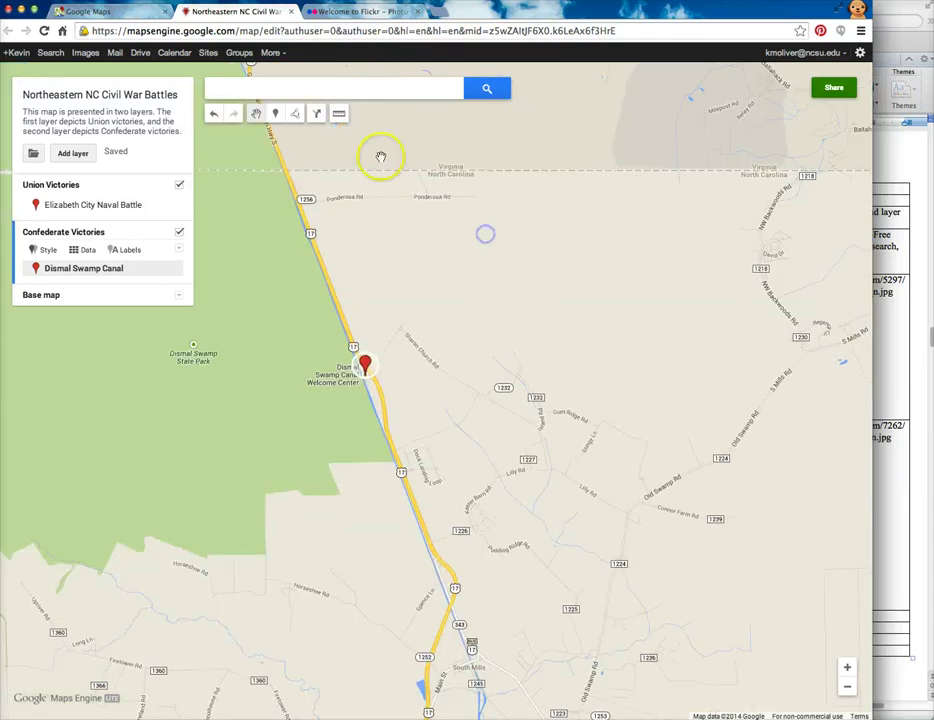
click(276, 113)
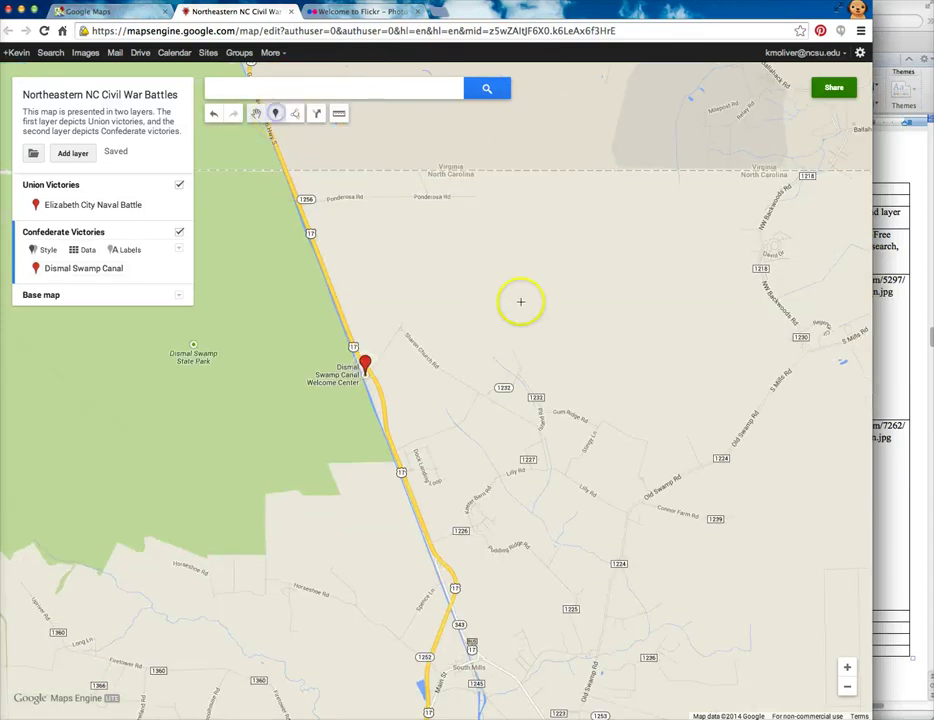
click(526, 411)
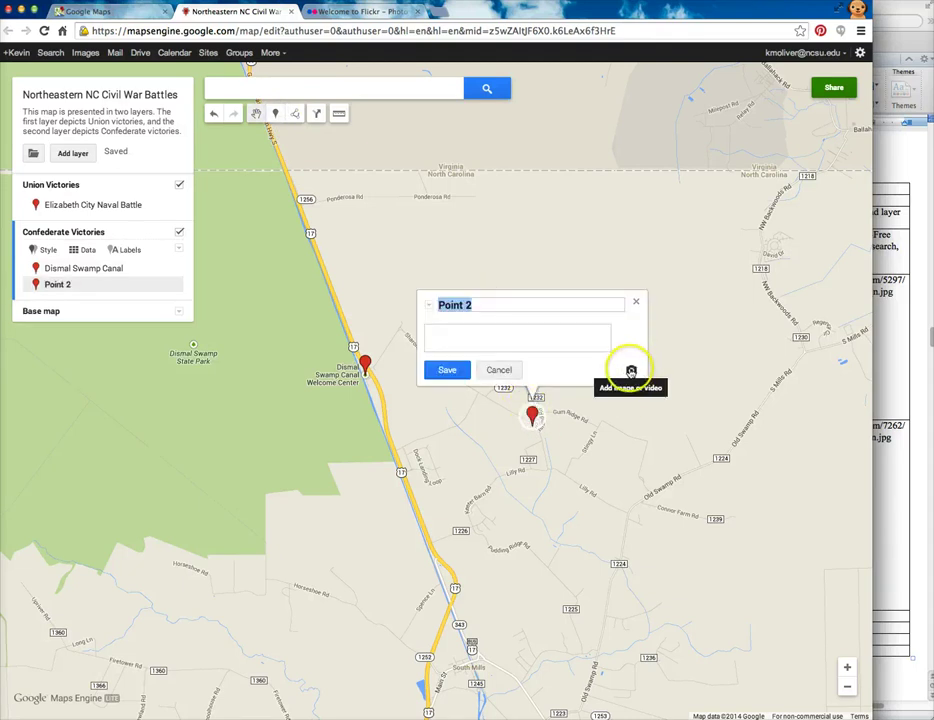
click(631, 371)
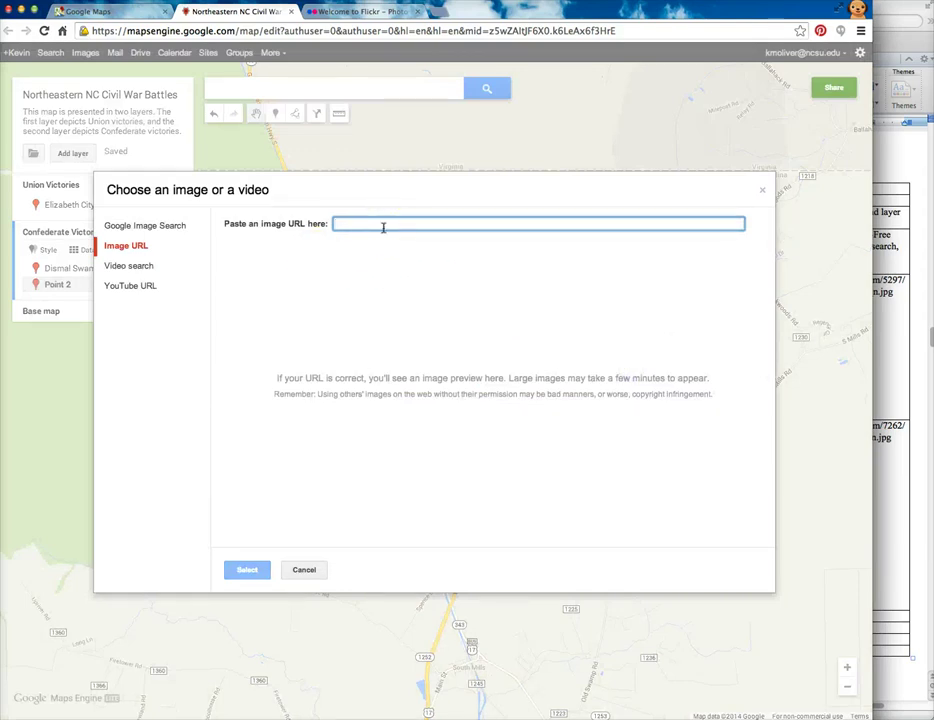
key(super+v)
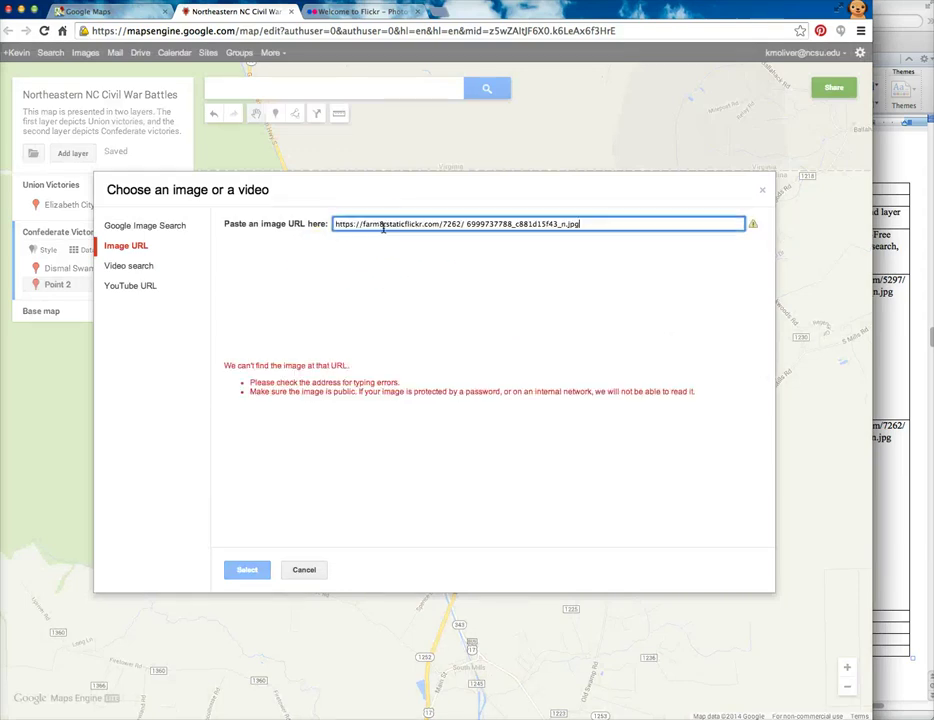
click(465, 226)
key(BackSpace)
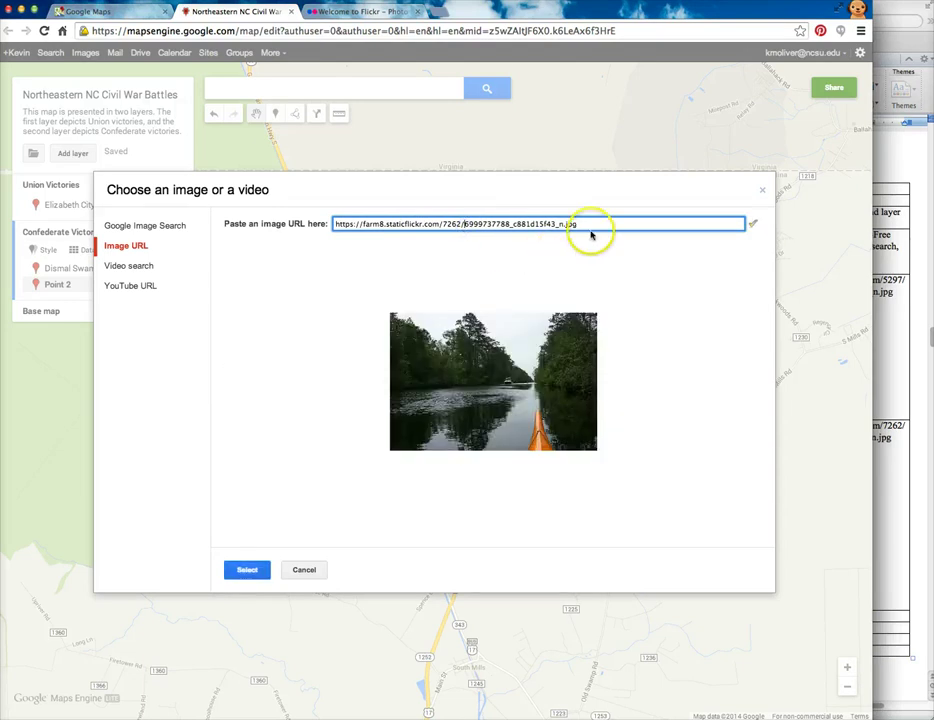
drag(588, 225, 337, 221)
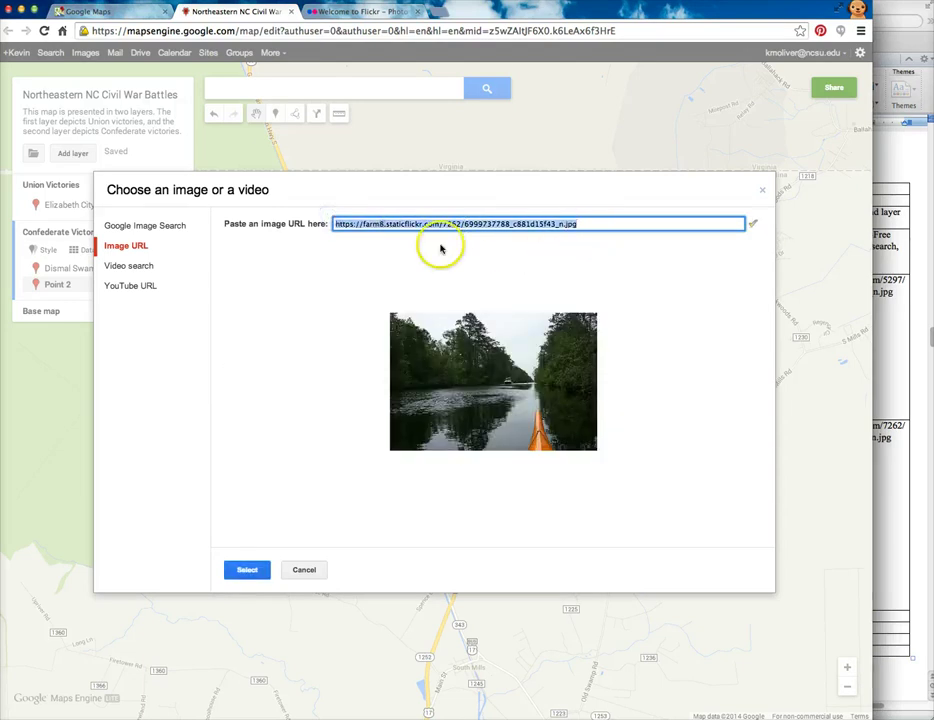
key(BackSpace)
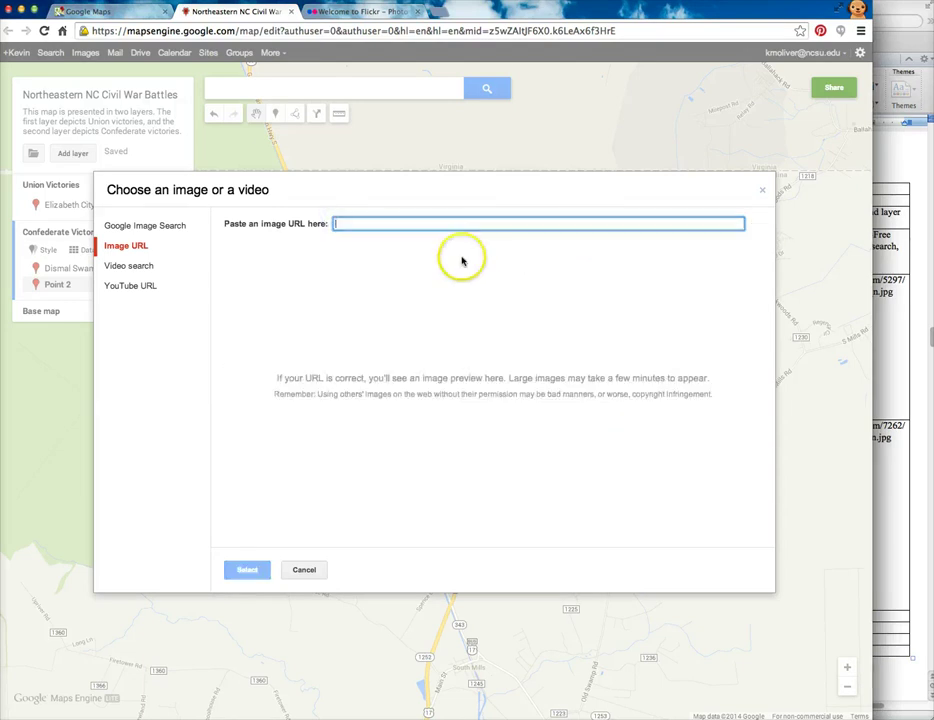
Step: Switch to Flickr and search everyone's uploads for "dismal swamp"
click(381, 13)
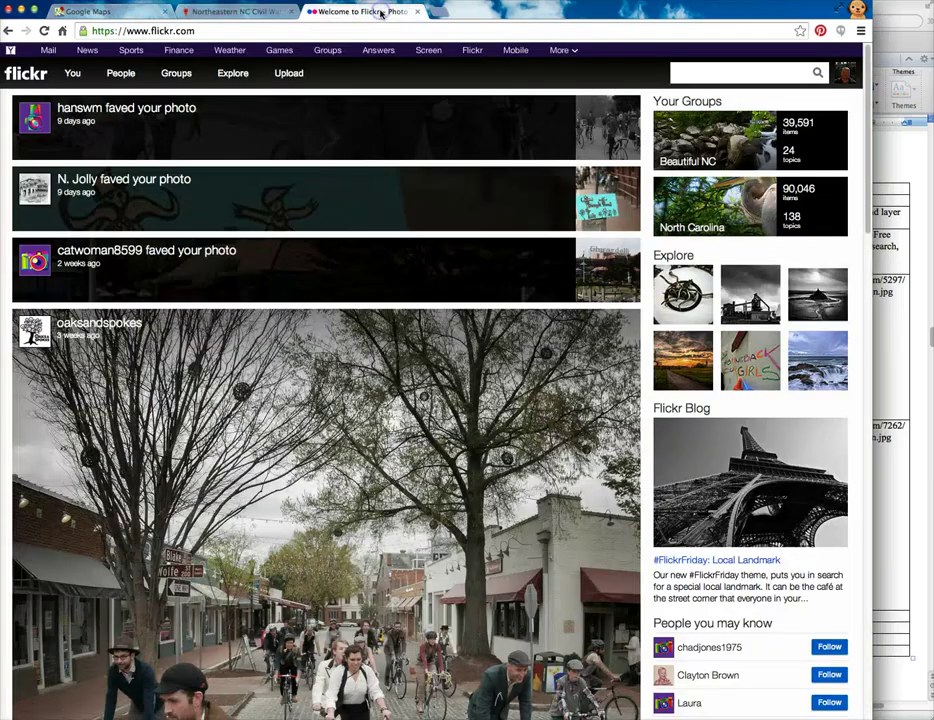
click(737, 73)
text(dismal swamp)
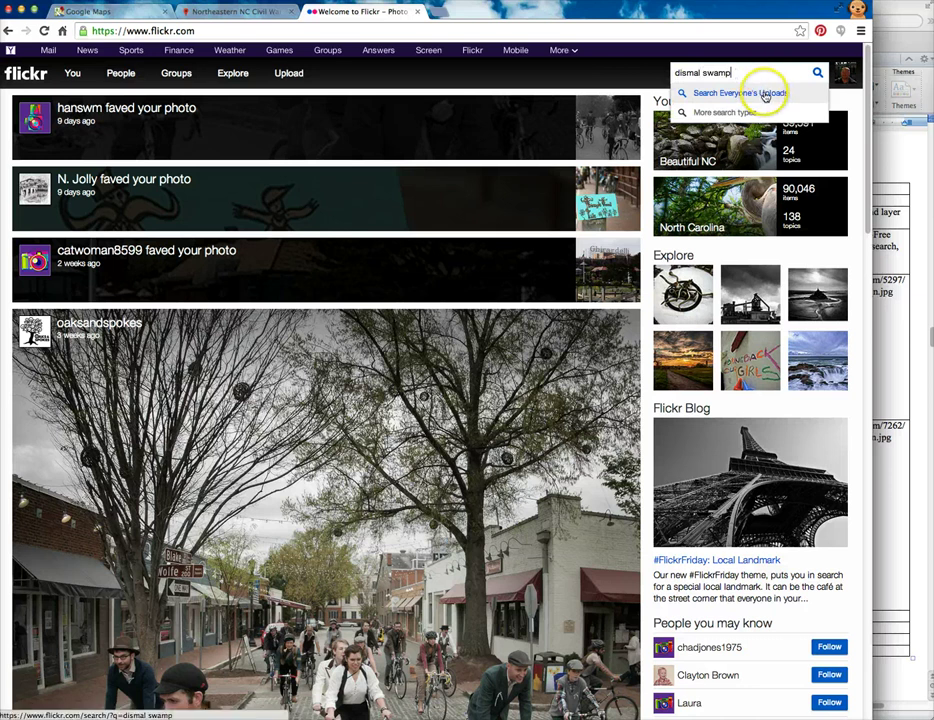
click(773, 93)
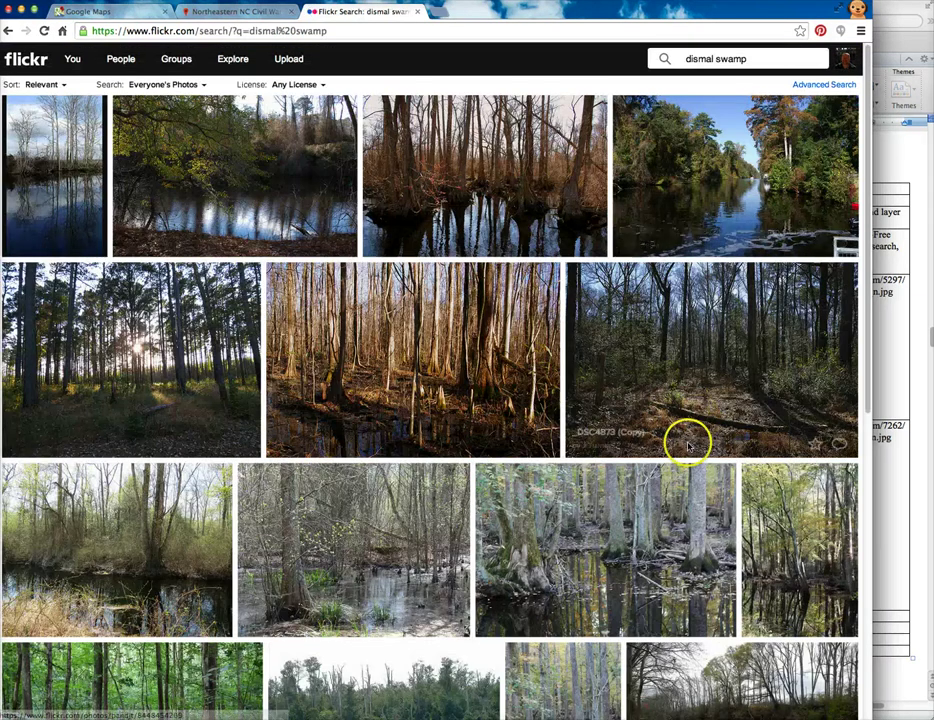
Step: Run an advanced search for "dismal swamp" limited to Creative Commons-licensed content that may be modified, adapted, or built upon
mouse_move(723, 202)
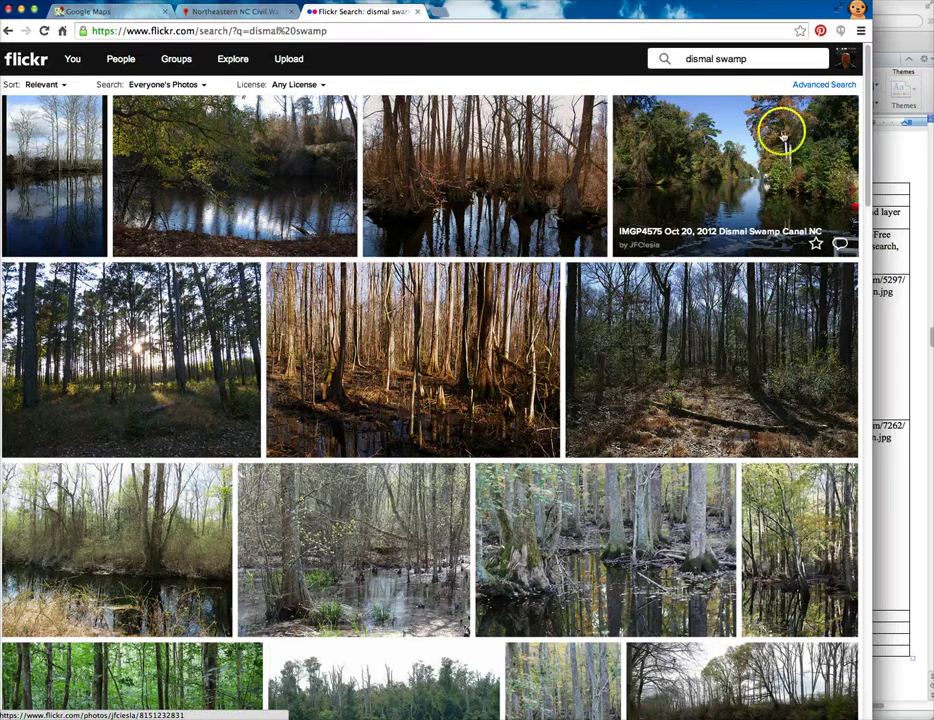
click(818, 85)
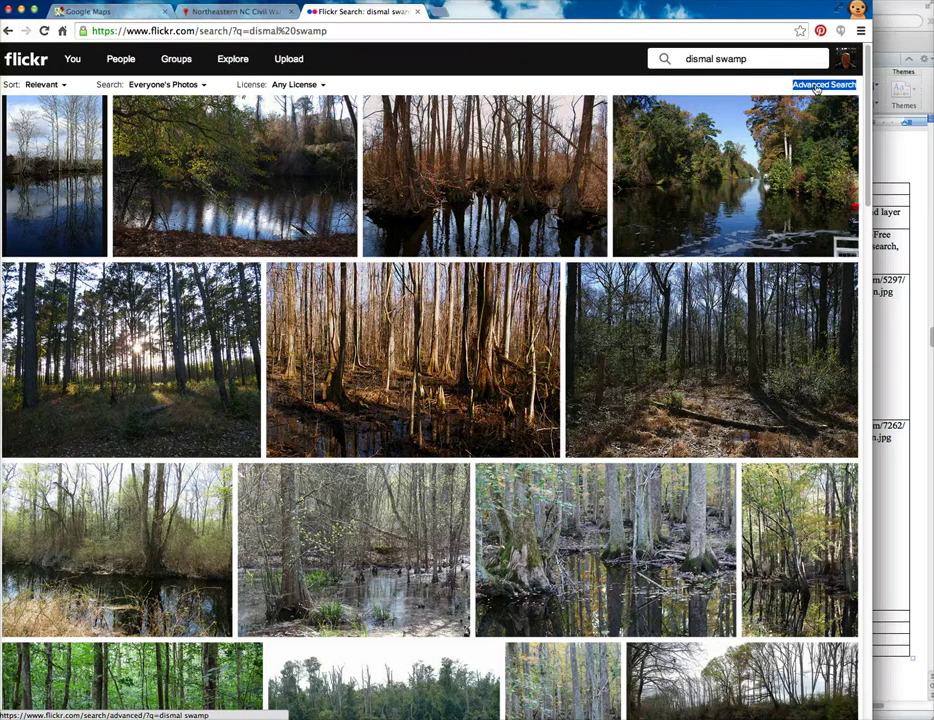
click(816, 88)
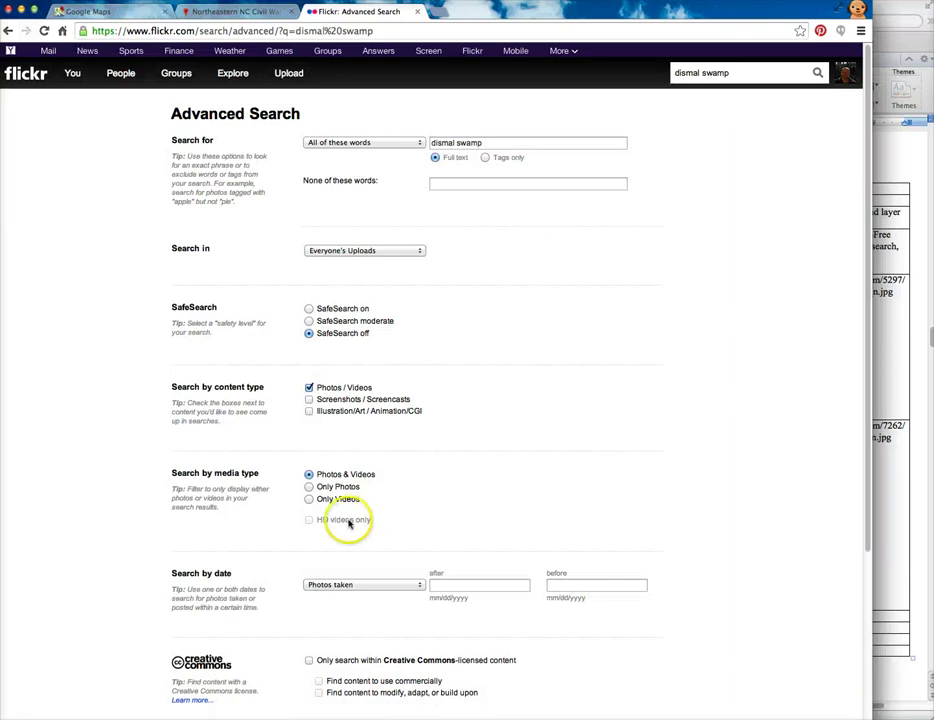
click(309, 660)
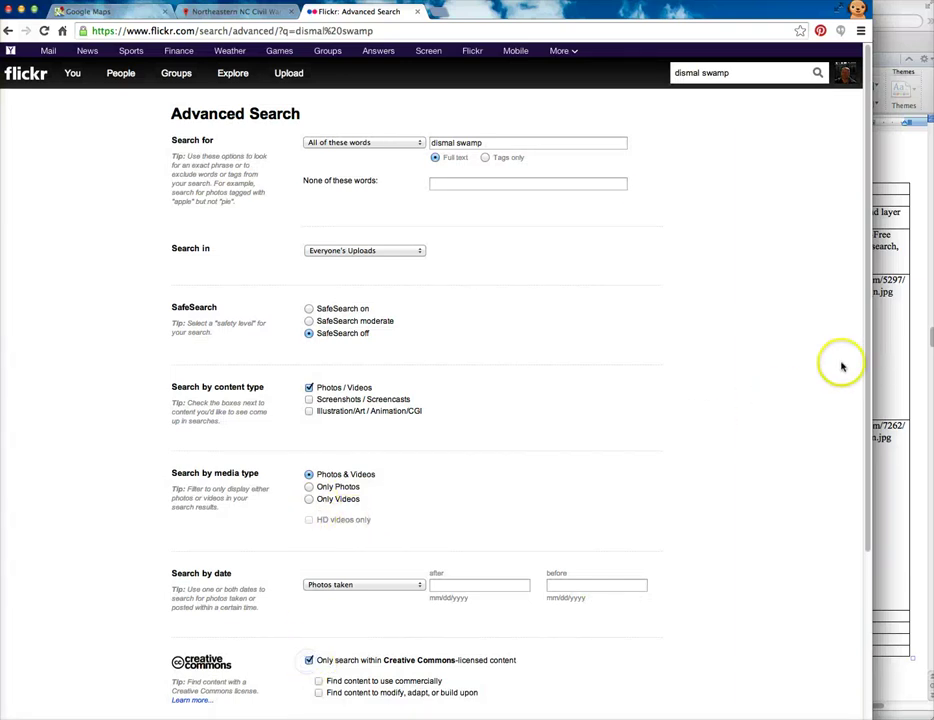
drag(866, 358, 857, 519)
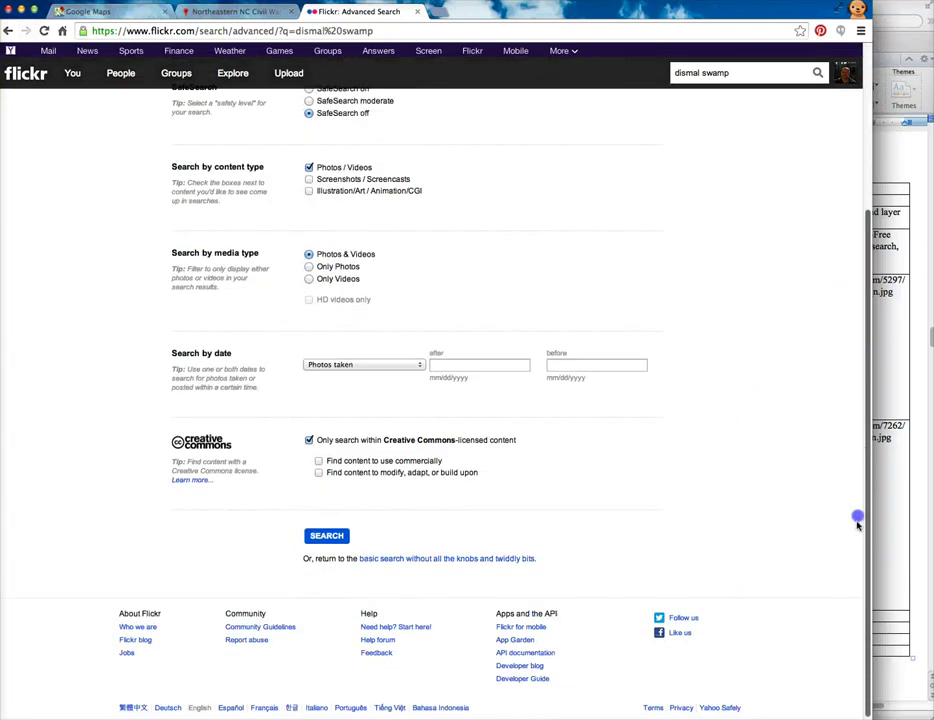
click(318, 472)
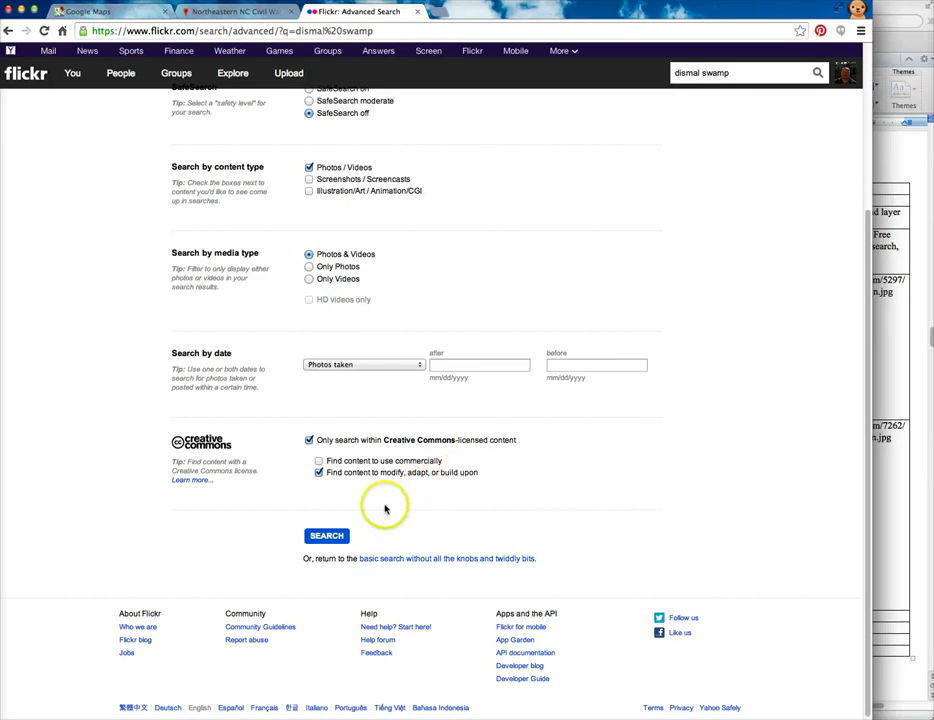
click(333, 538)
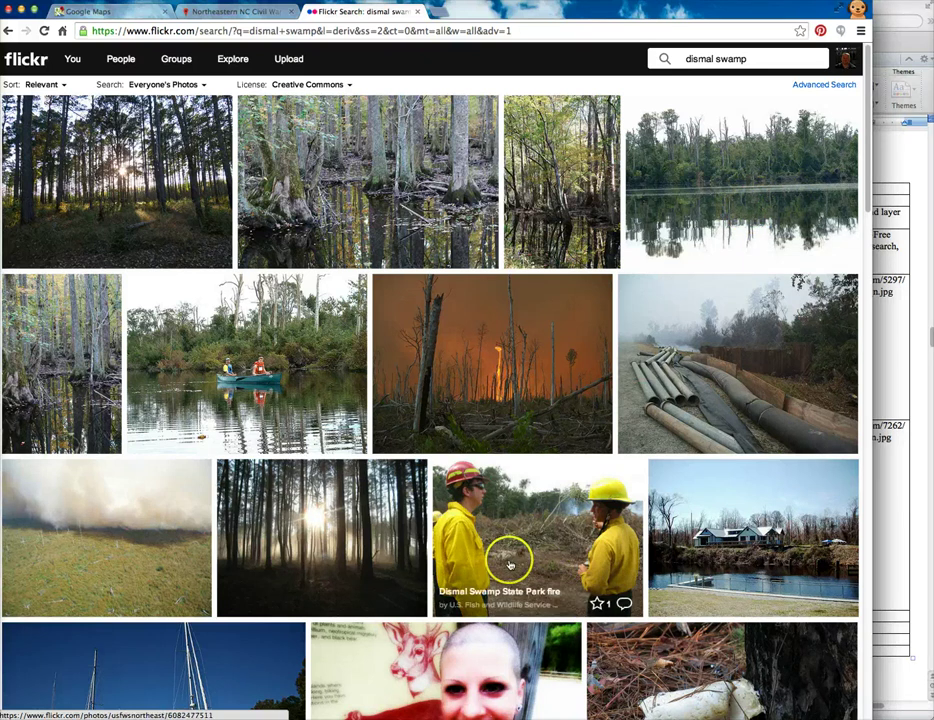
Step: Open the photo of the tree line reflected in water and choose Small 320 × 240 for its shared HTML embed code
click(756, 182)
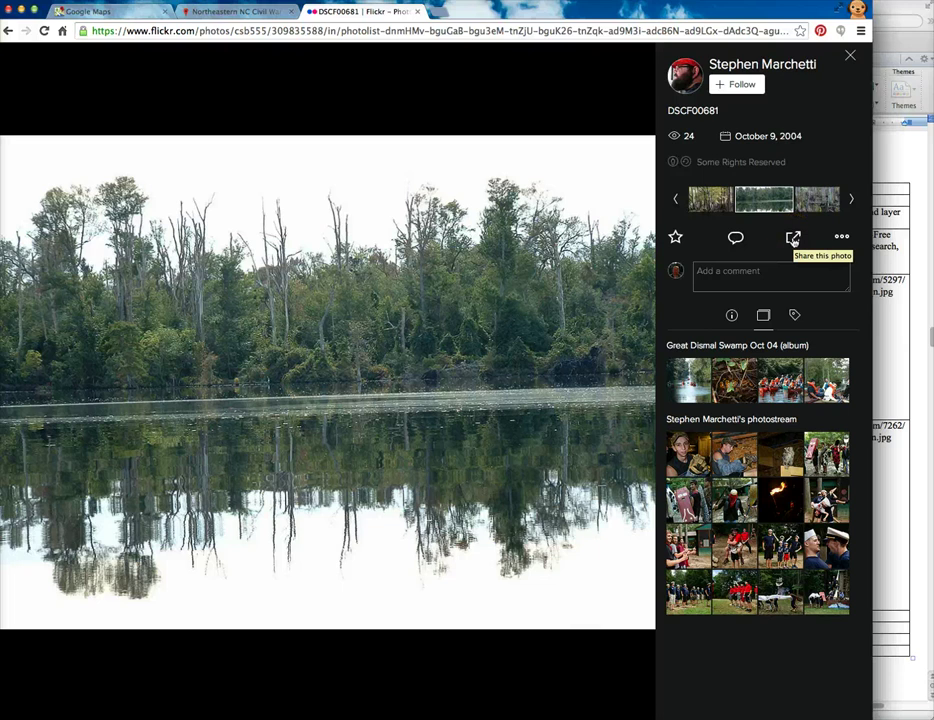
click(793, 239)
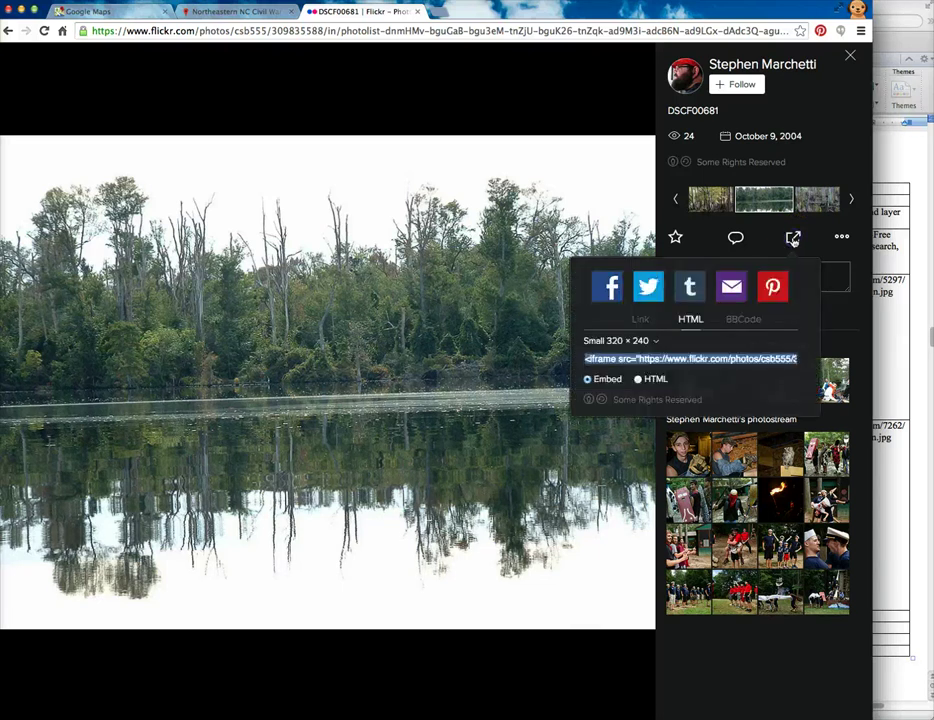
click(656, 341)
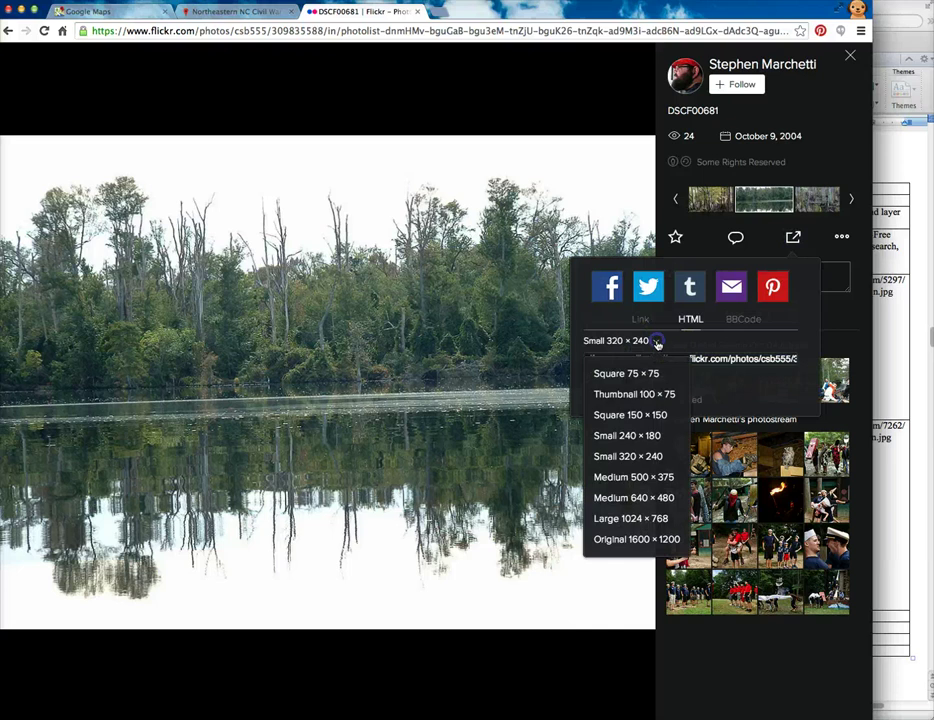
click(643, 457)
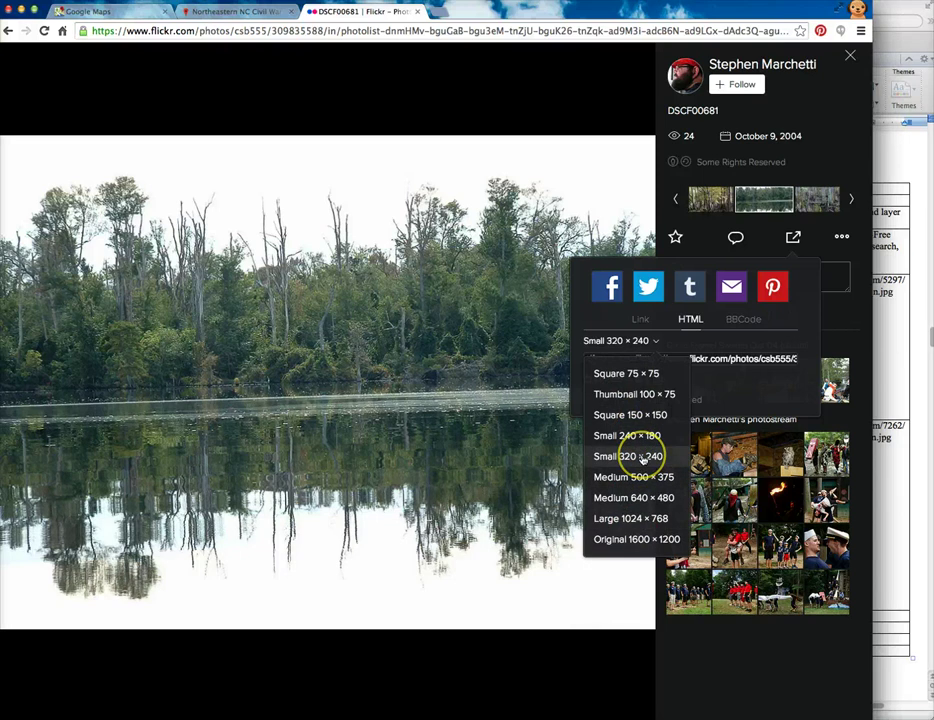
click(645, 456)
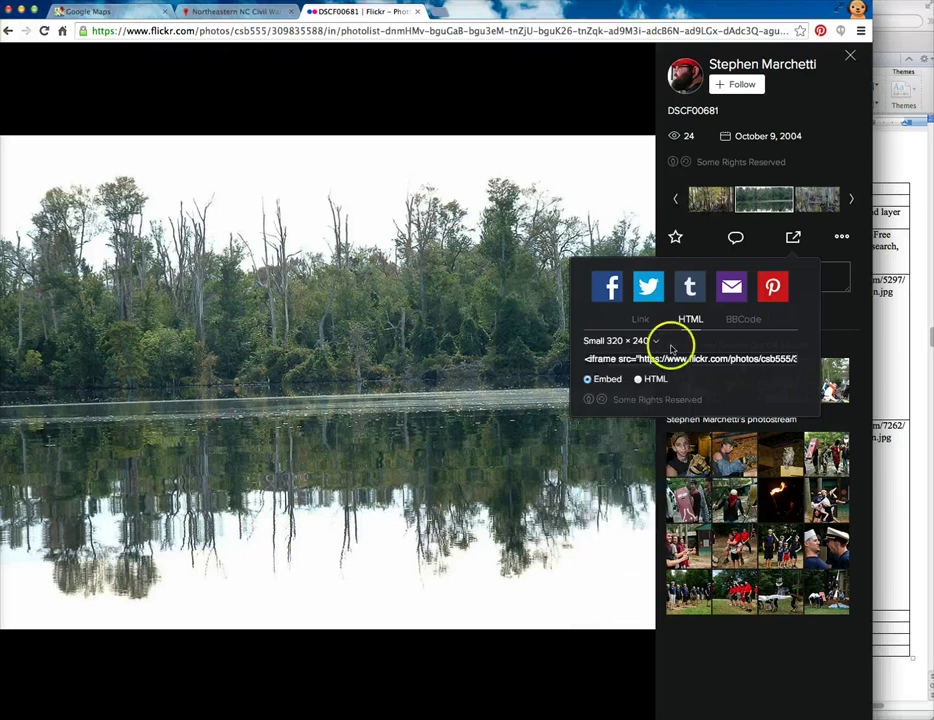
Step: Try to use the photo's Small 320 × 240 Embed code as the new marker's image URL, and clear the entry
click(657, 342)
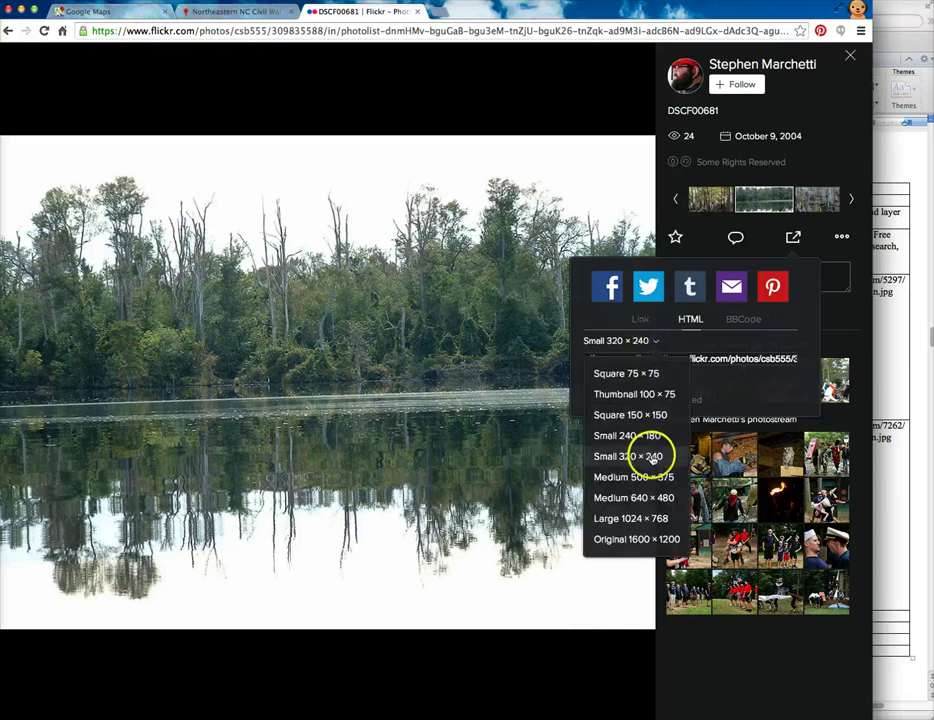
click(655, 456)
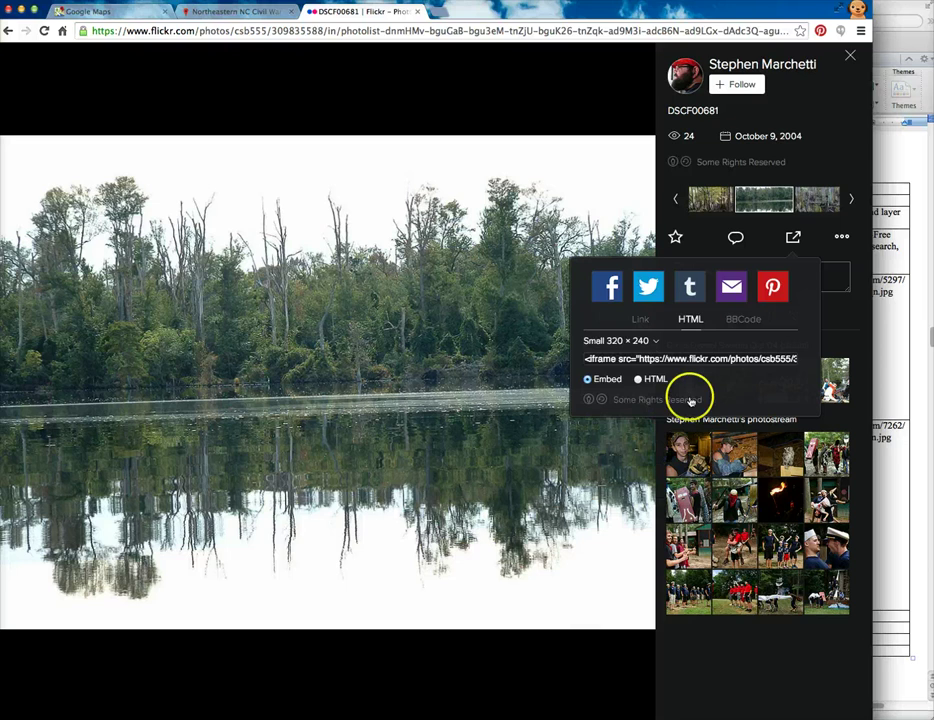
click(704, 359)
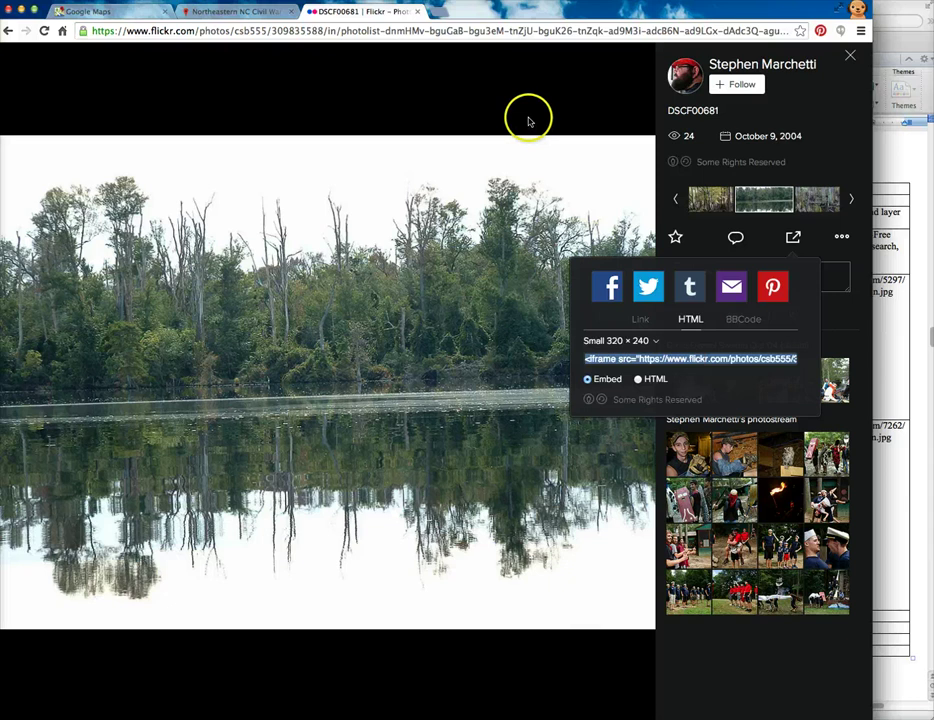
click(248, 12)
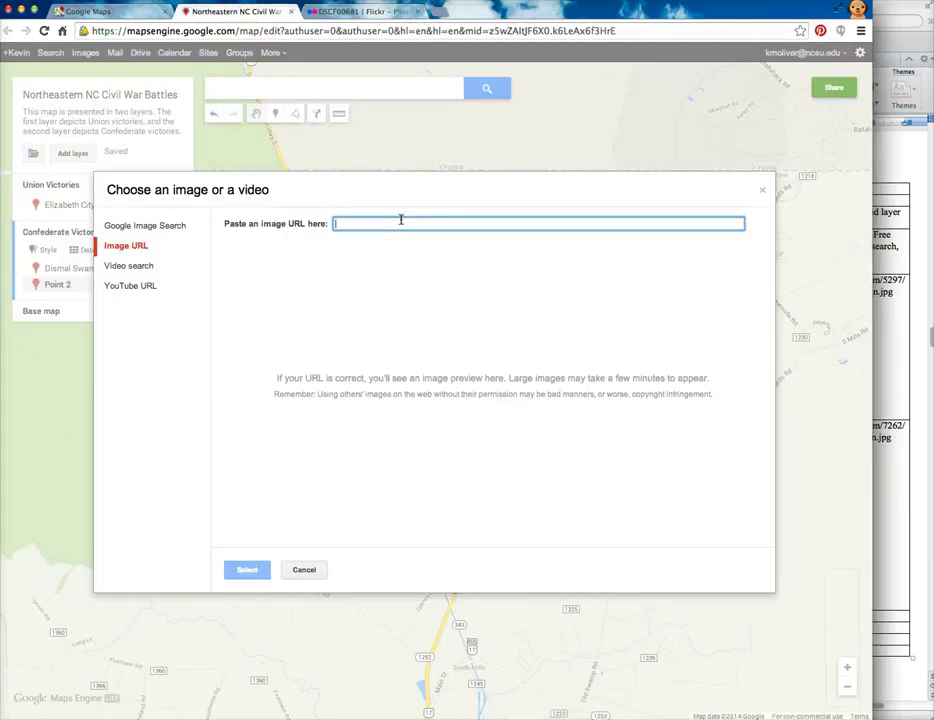
key(super+v)
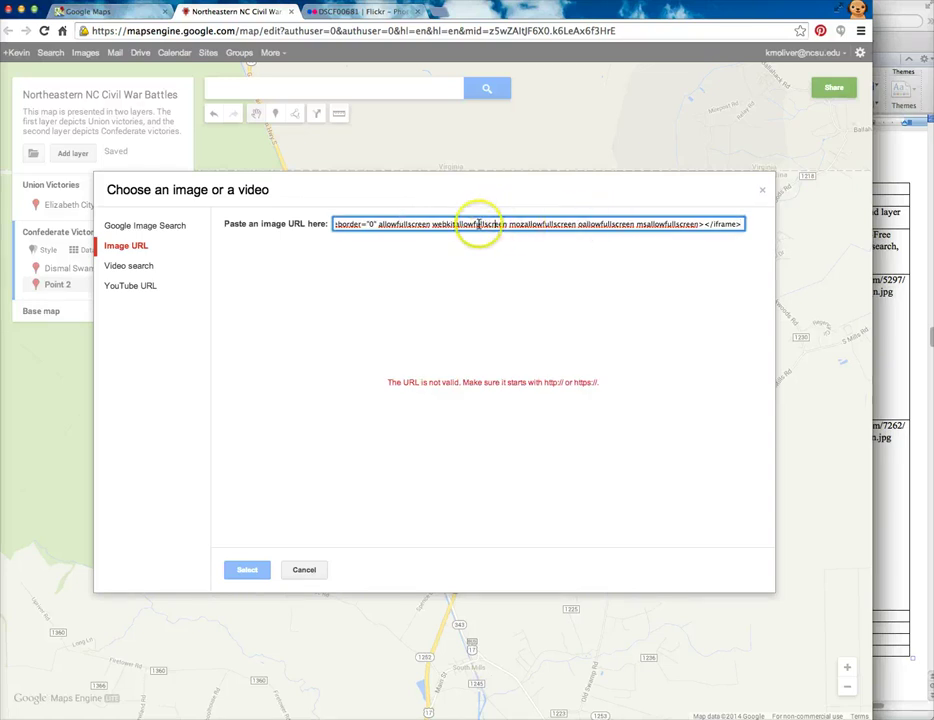
click(355, 224)
drag(355, 224, 515, 224)
key(BackSpace)
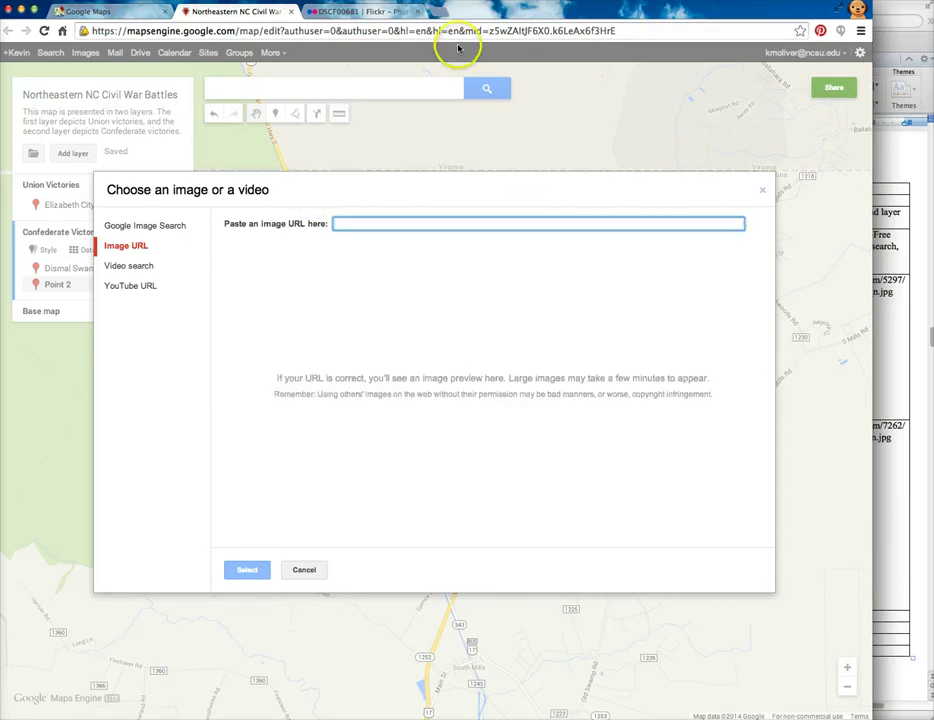
Step: Return to Flickr and copy the photo's share code in the HTML format at Small 320 × 240
click(380, 10)
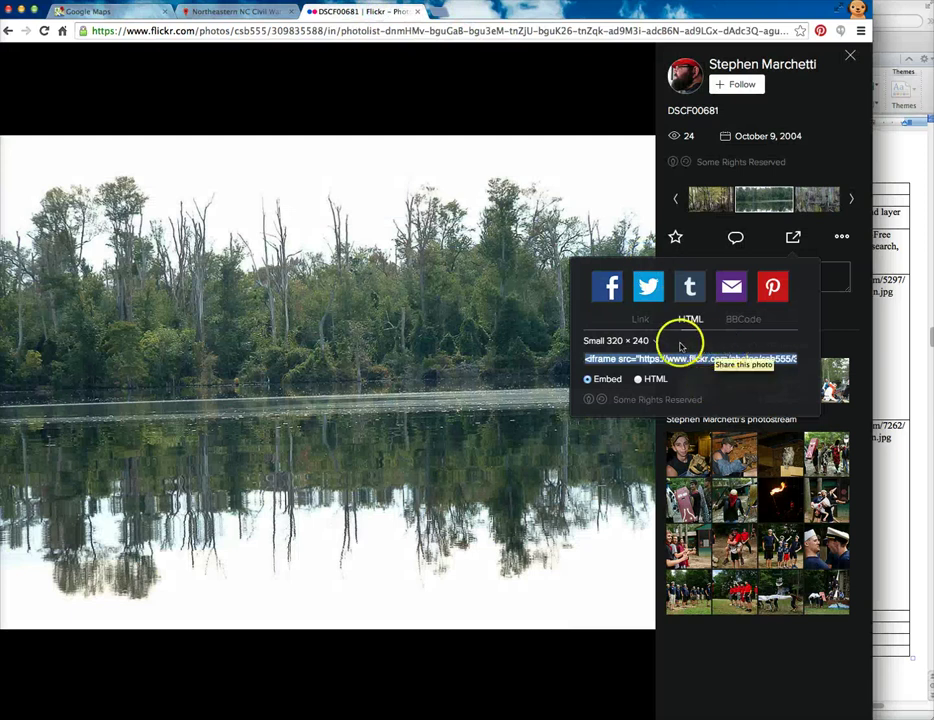
click(639, 380)
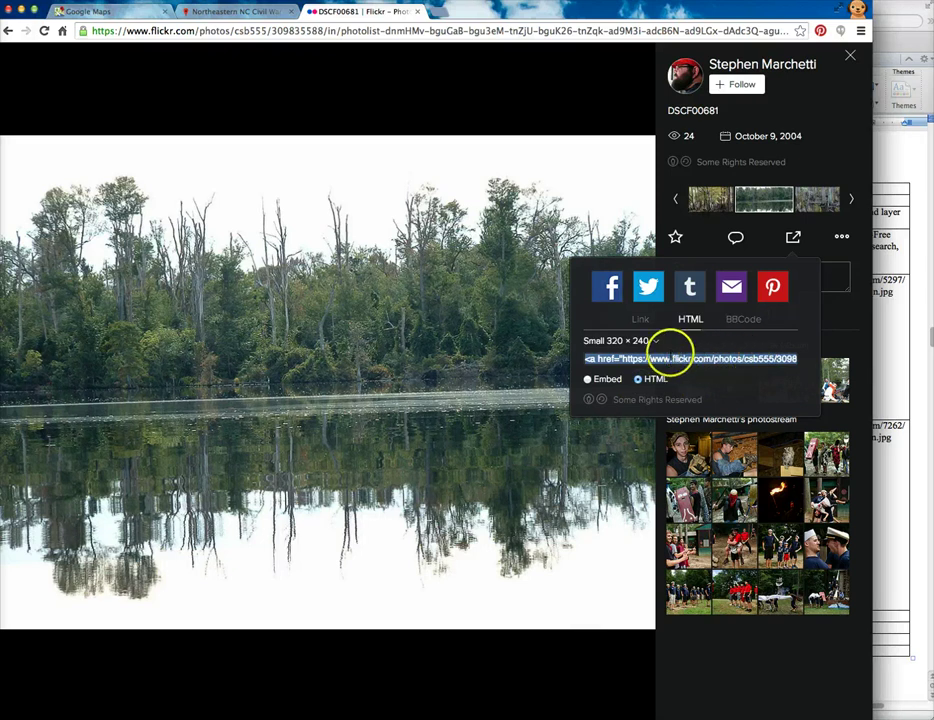
click(818, 252)
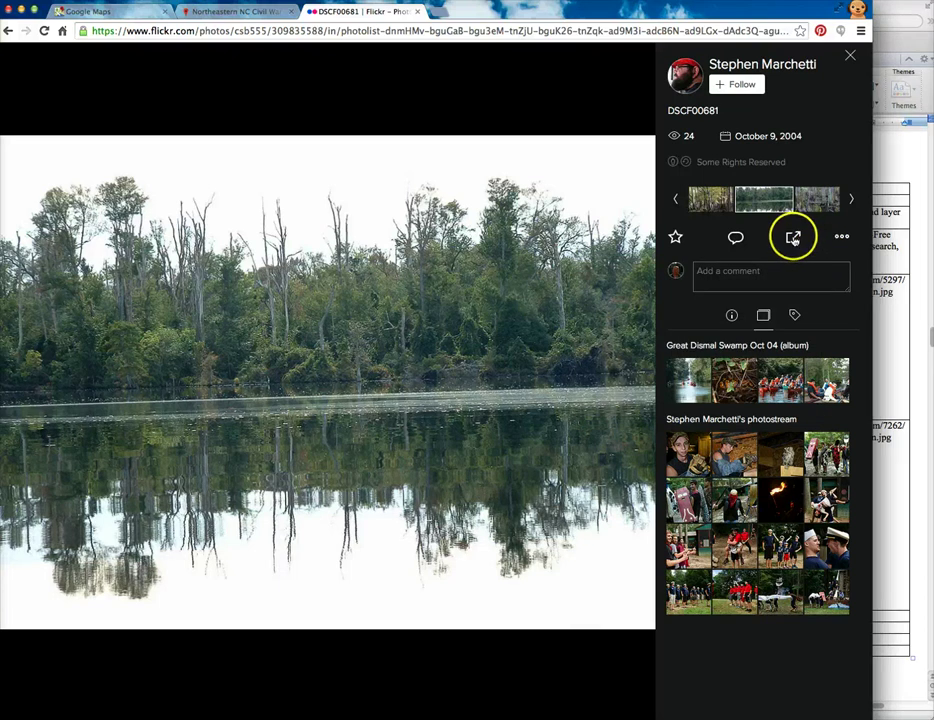
click(793, 238)
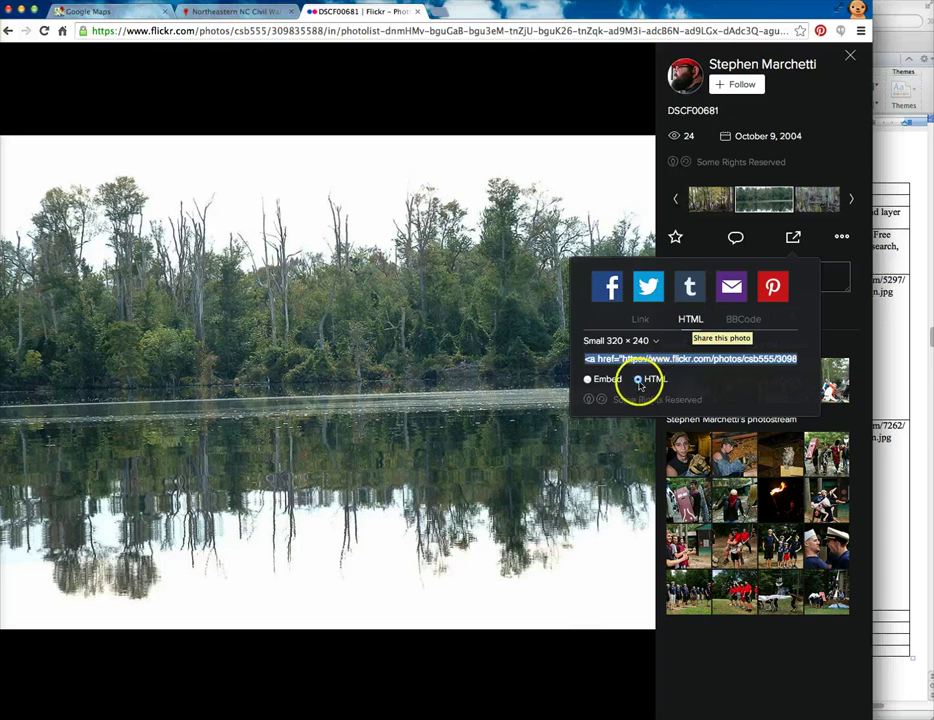
click(588, 379)
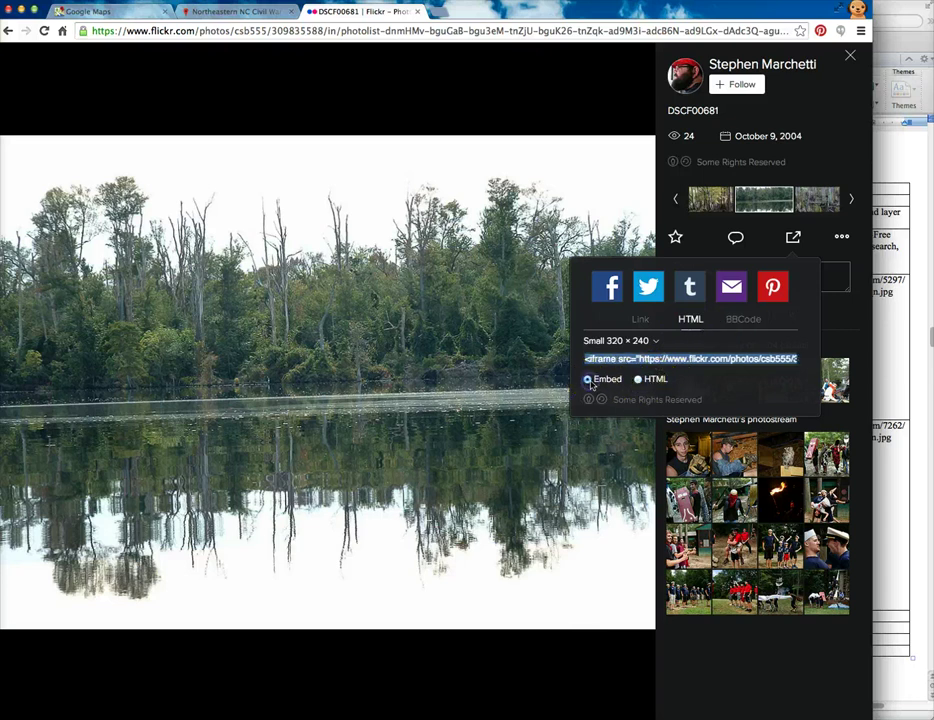
click(639, 380)
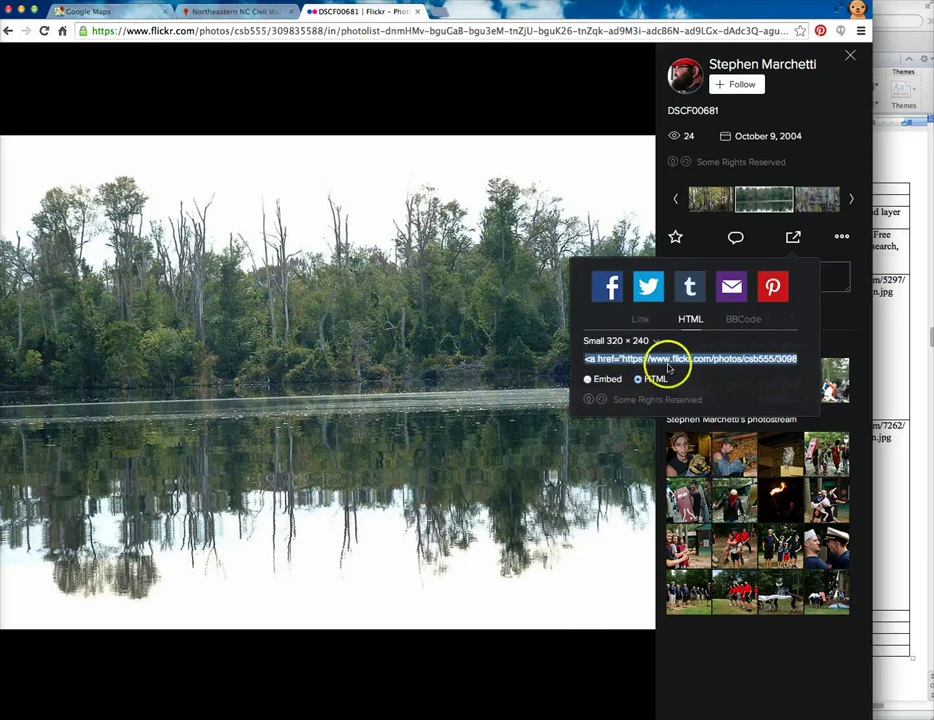
click(655, 342)
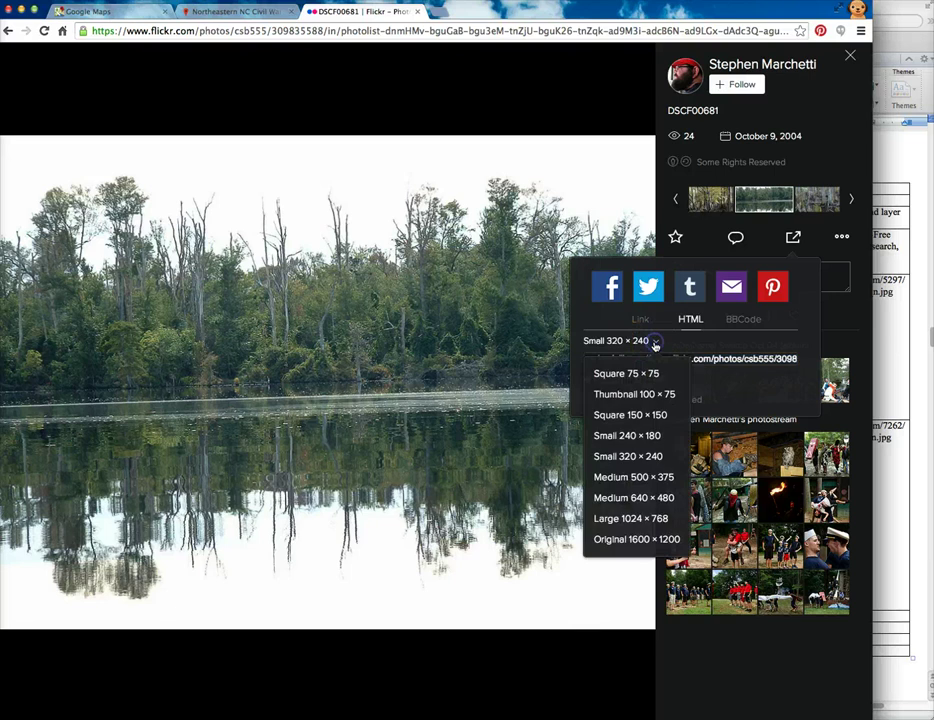
click(645, 456)
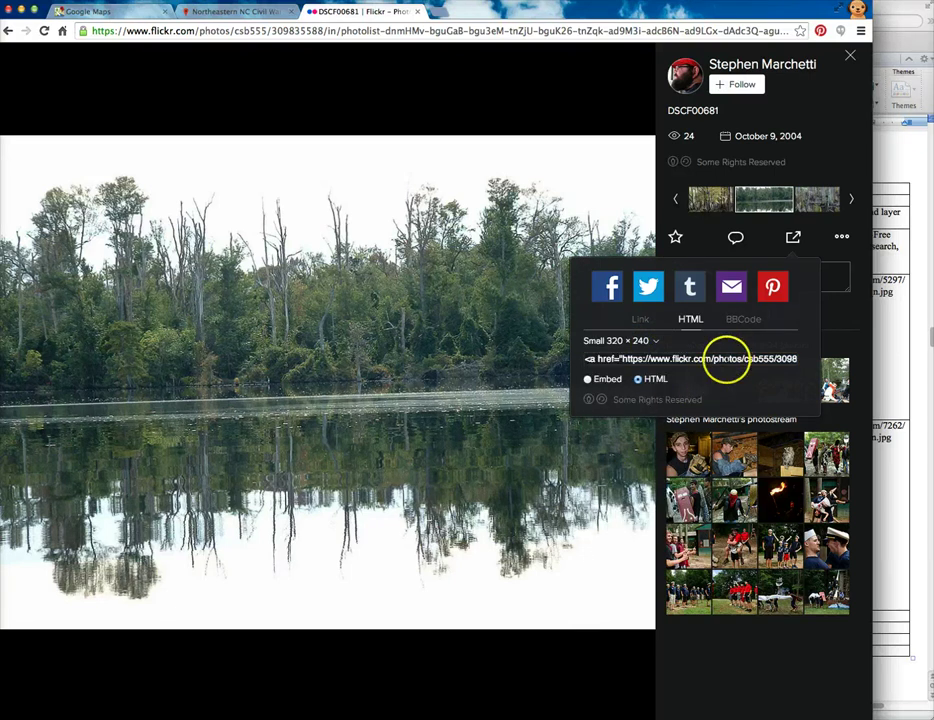
click(726, 362)
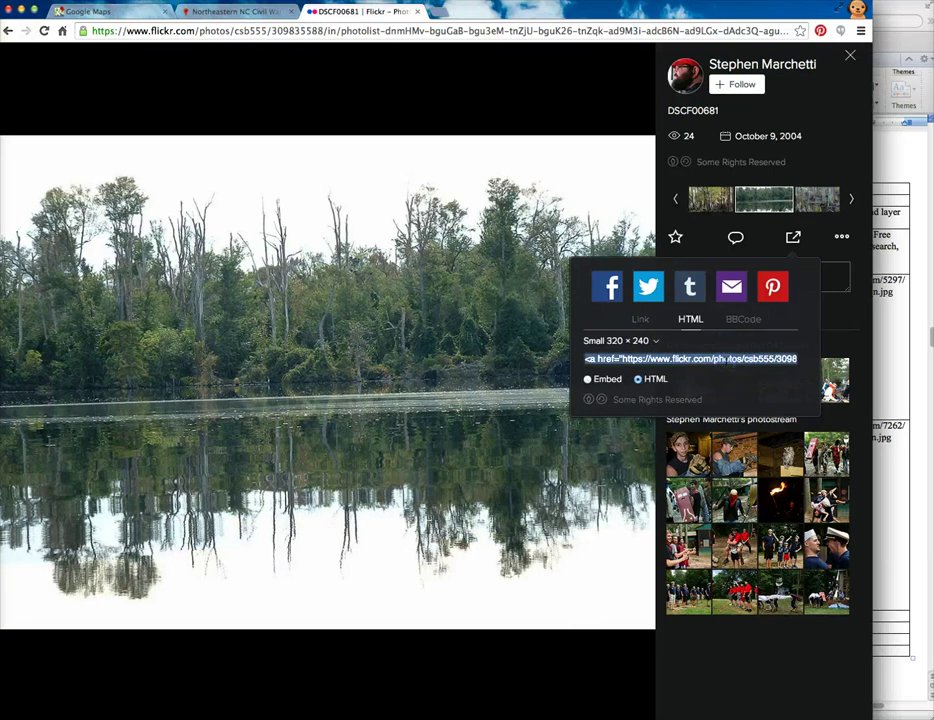
Step: Switch to the Northeastern NC Civil War Battles map and paste the HTML share code as the marker's image URL
click(236, 12)
click(435, 215)
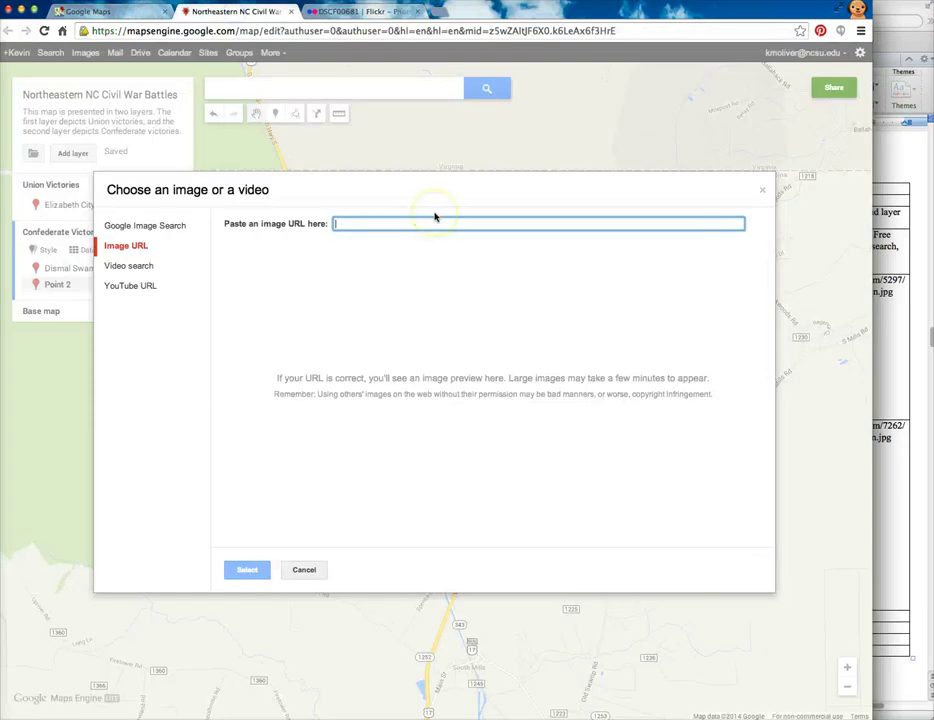
key(super+v)
click(542, 215)
click(659, 223)
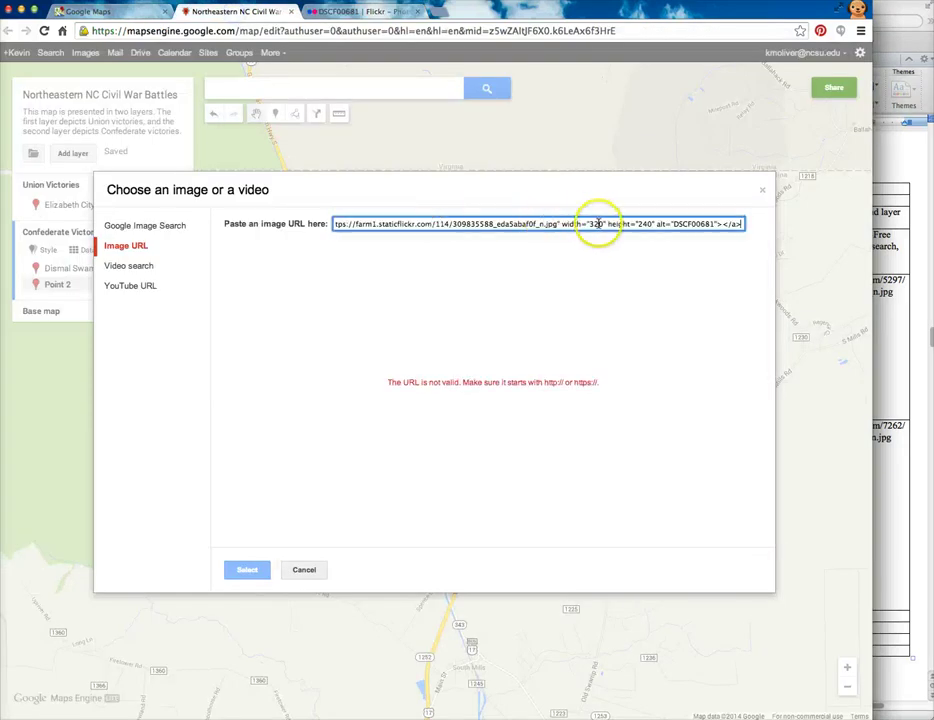
click(617, 221)
click(546, 221)
click(605, 218)
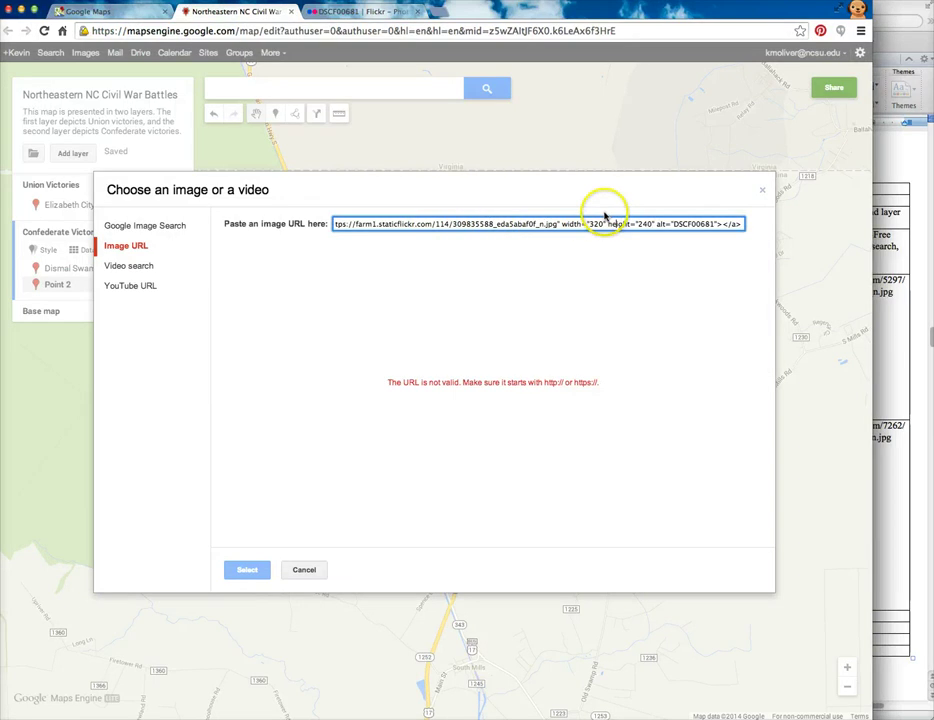
click(560, 222)
drag(560, 222, 764, 228)
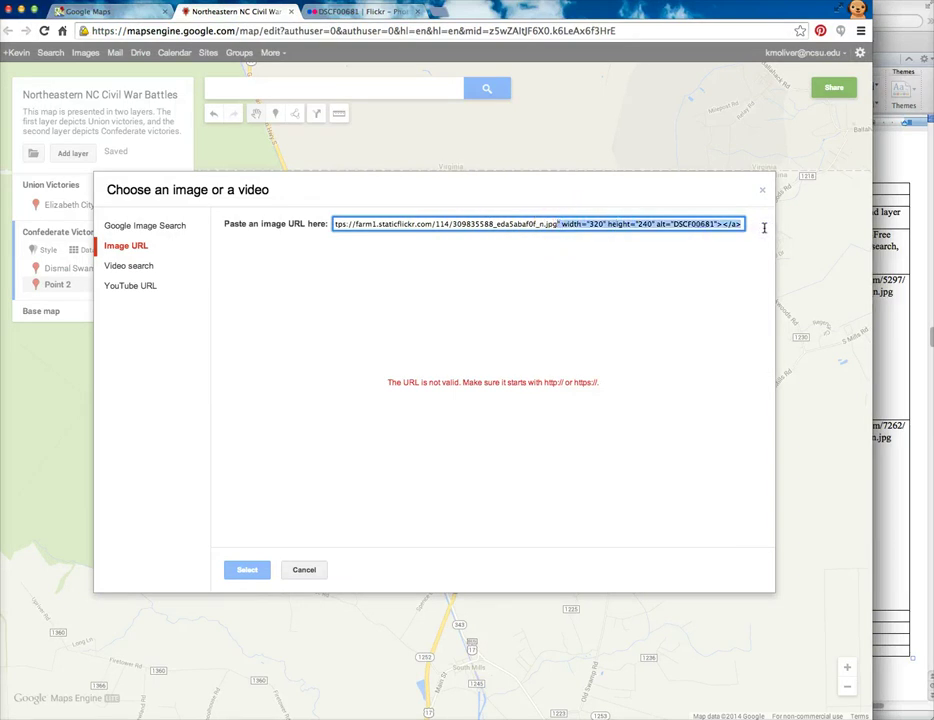
key(BackSpace)
click(663, 224)
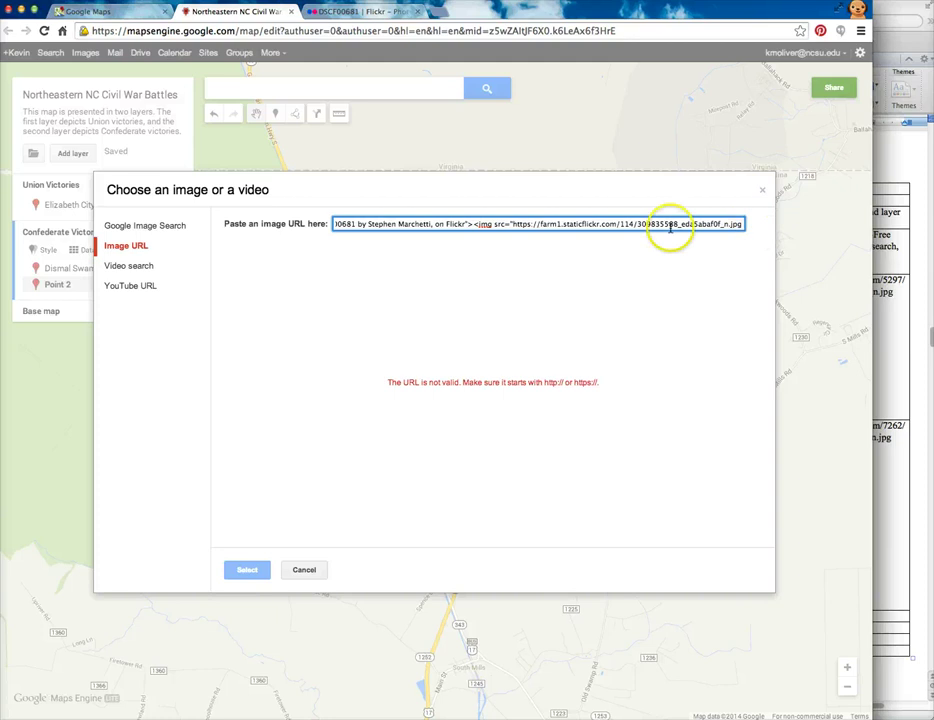
click(505, 217)
drag(510, 219, 293, 225)
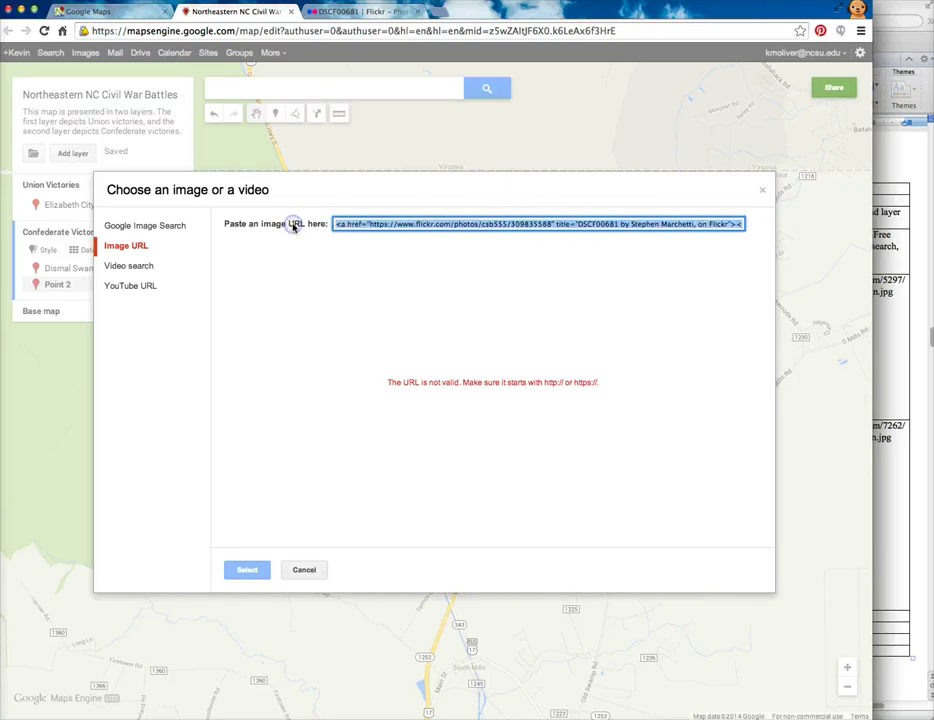
key(BackSpace)
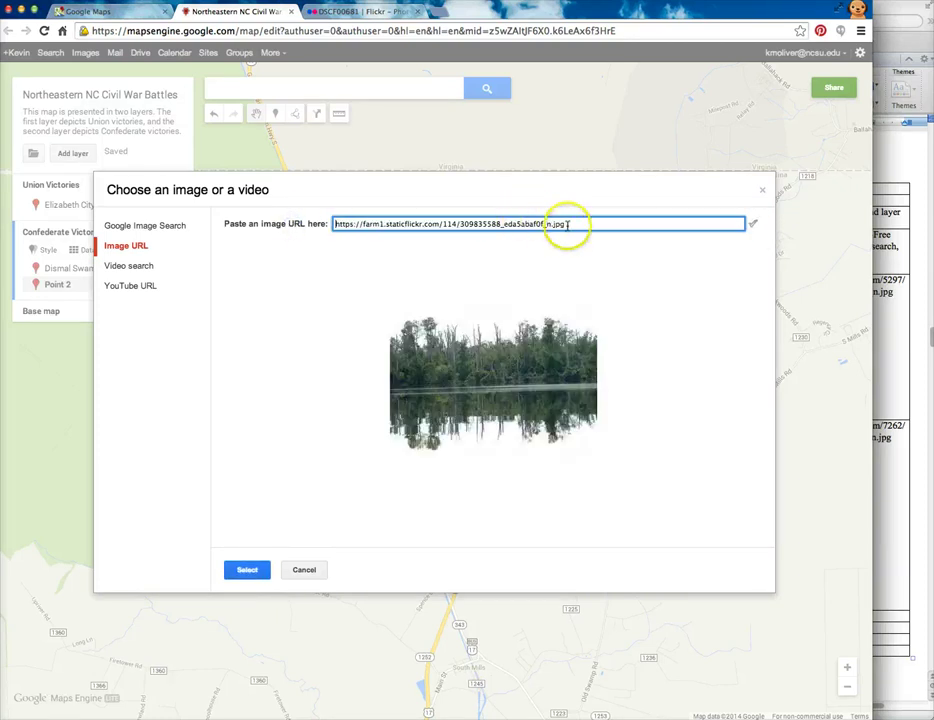
Step: Attach the previewed tree-line image to the Point 2 marker, and close the marker's editor without saving
triple_click(538, 223)
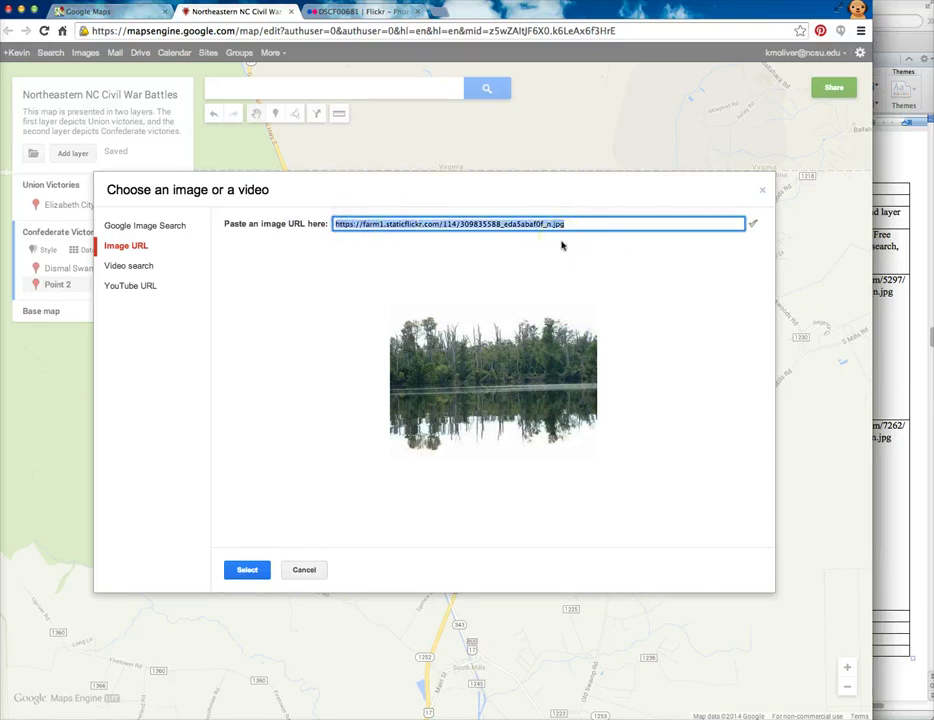
click(555, 246)
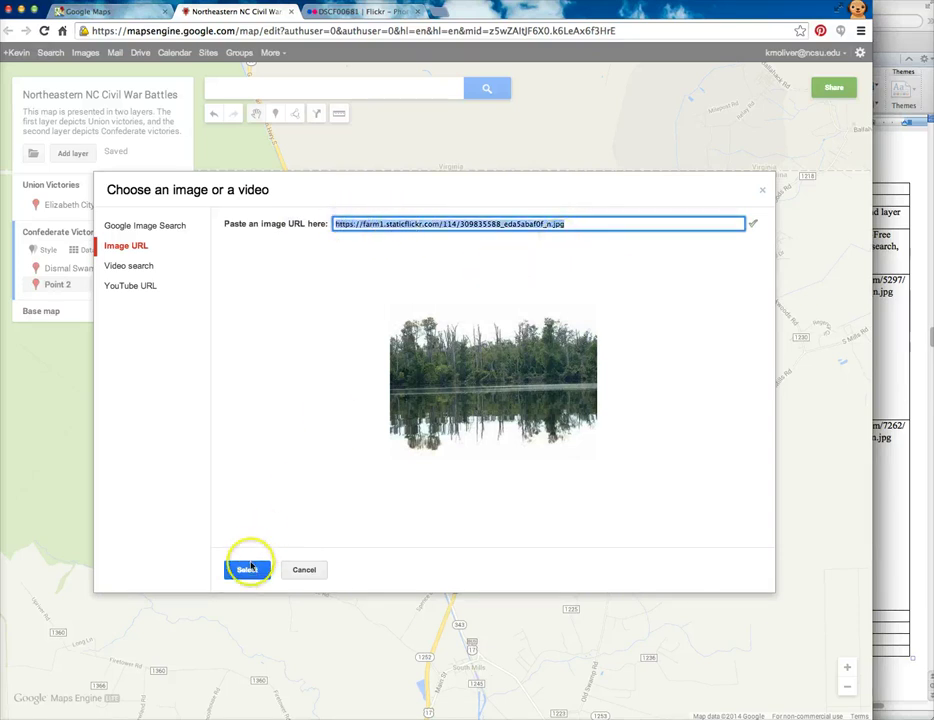
click(249, 570)
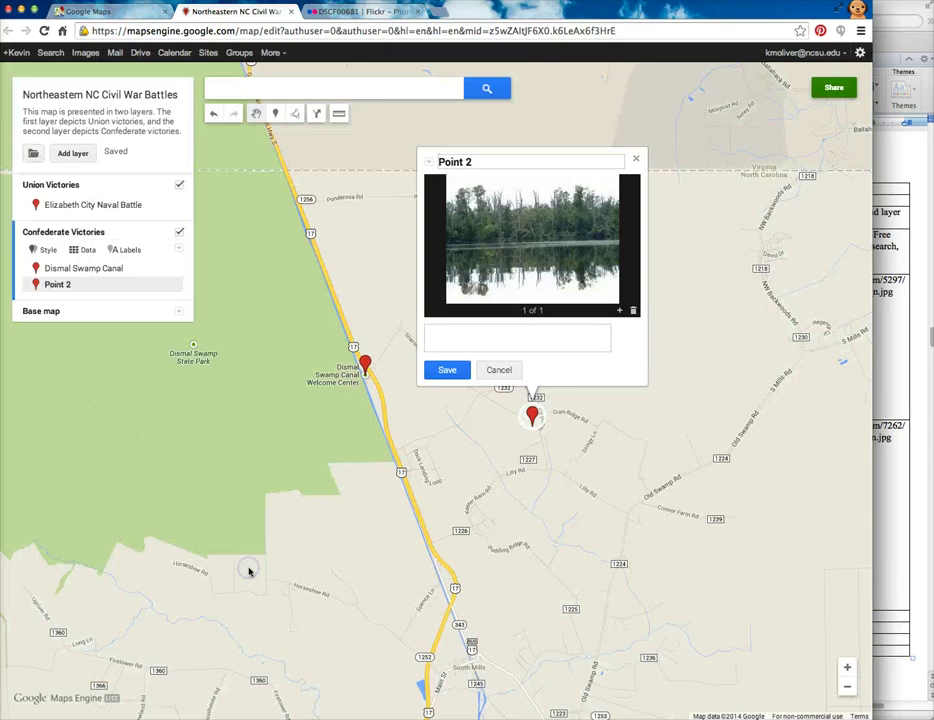
click(551, 217)
click(638, 162)
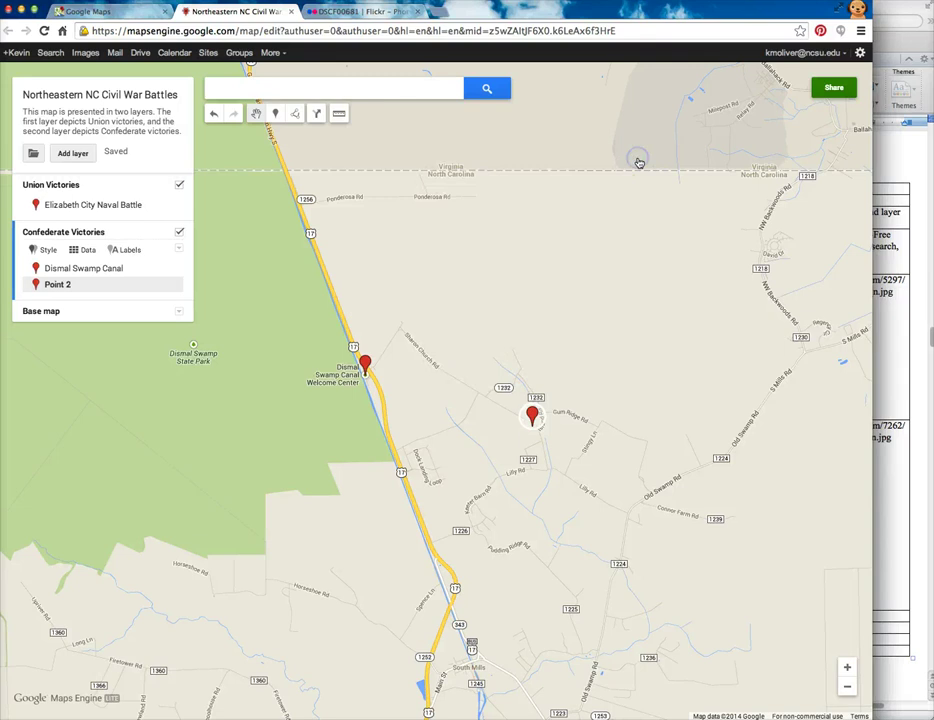
Step: Delete the Point 2 marker near road 1232 from the Confederate Victories layer
click(533, 413)
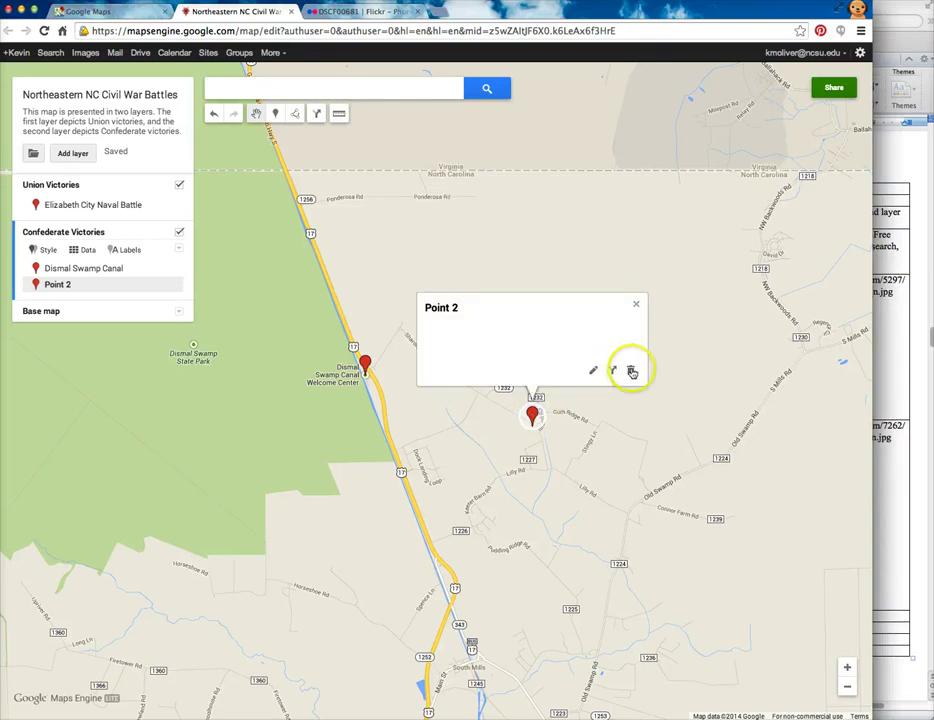
click(631, 371)
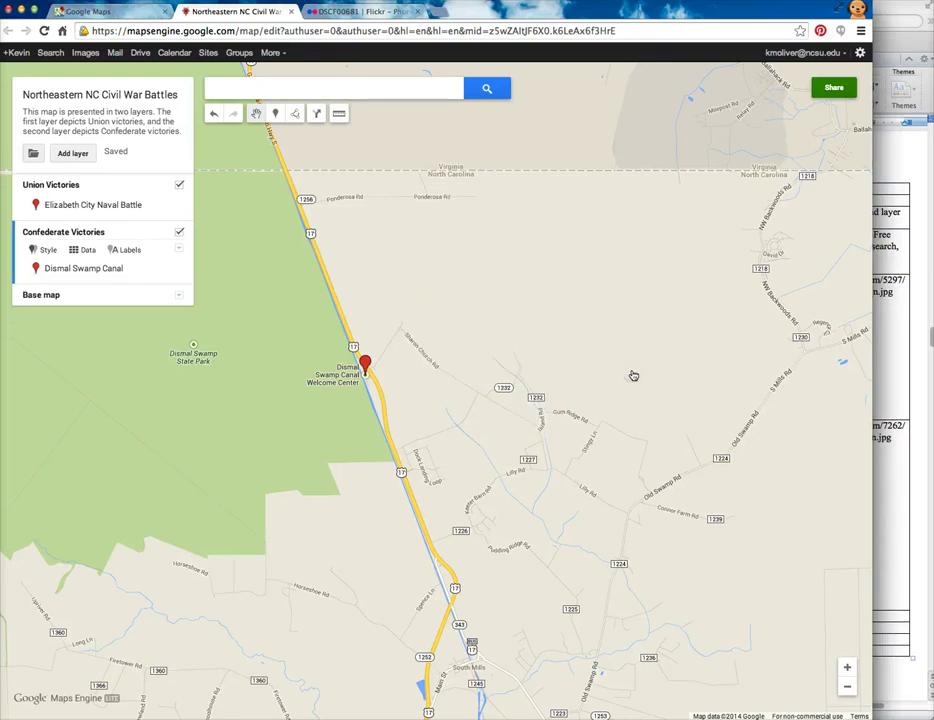
click(500, 273)
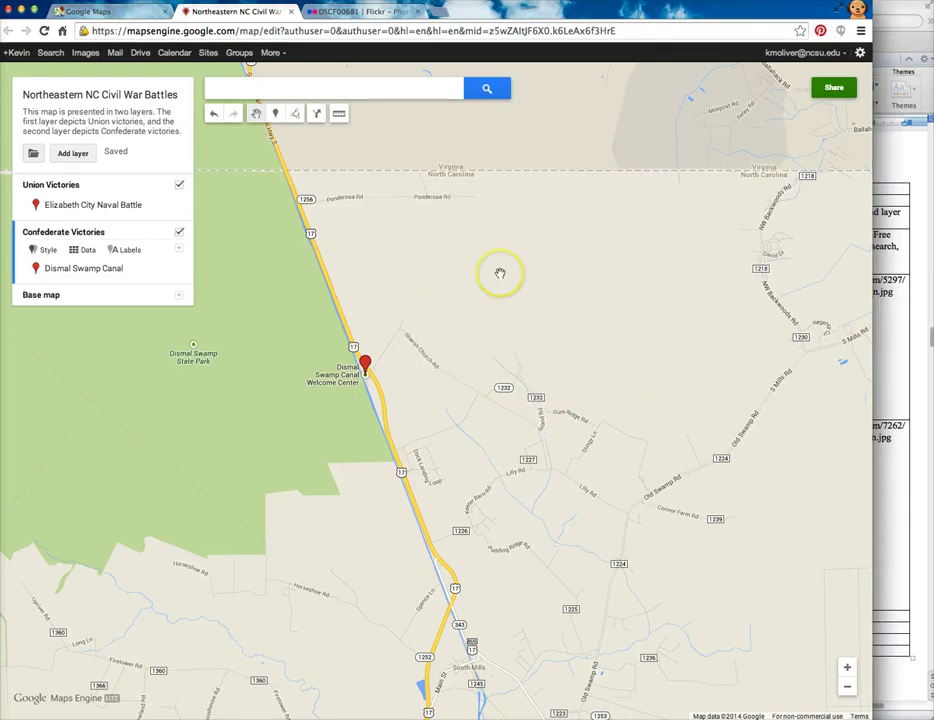
Step: Style the Union Victories layer's markers with a sequence of color and letters
drag(500, 381, 465, 296)
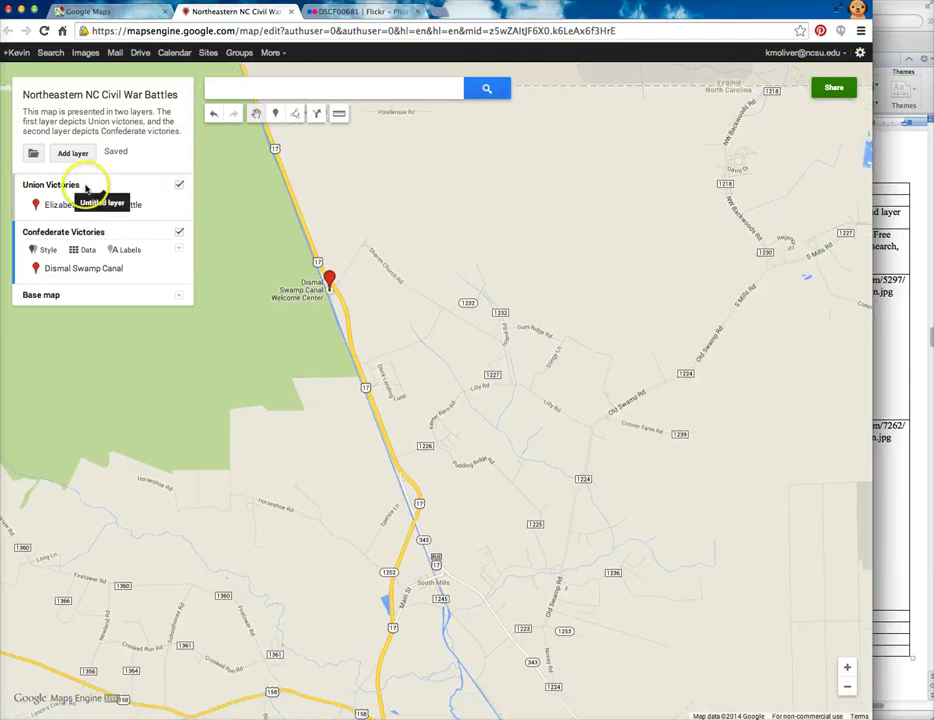
click(86, 188)
click(65, 188)
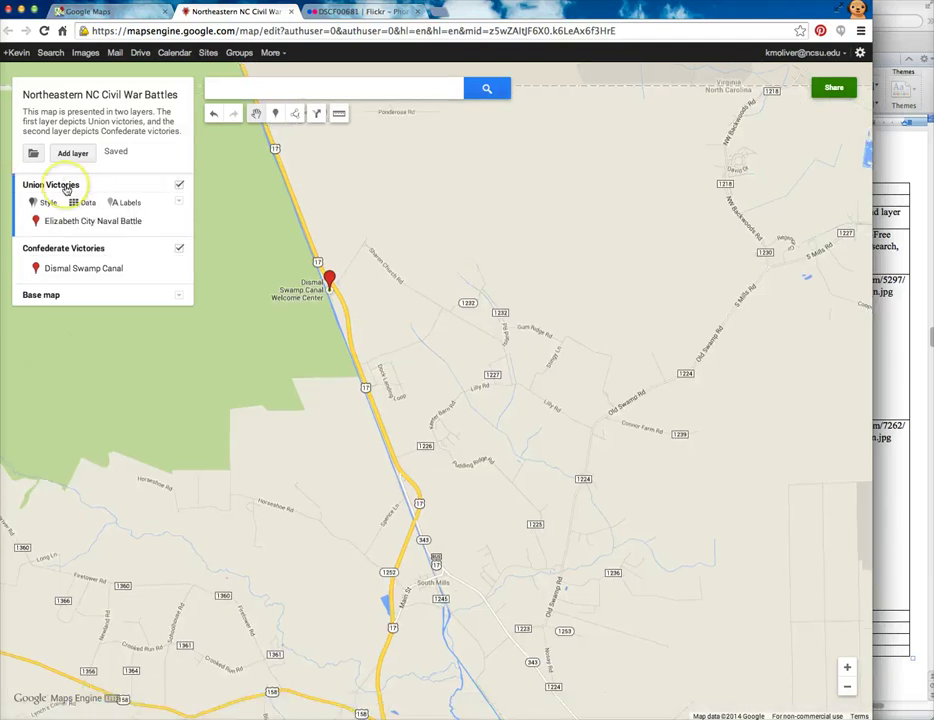
click(60, 205)
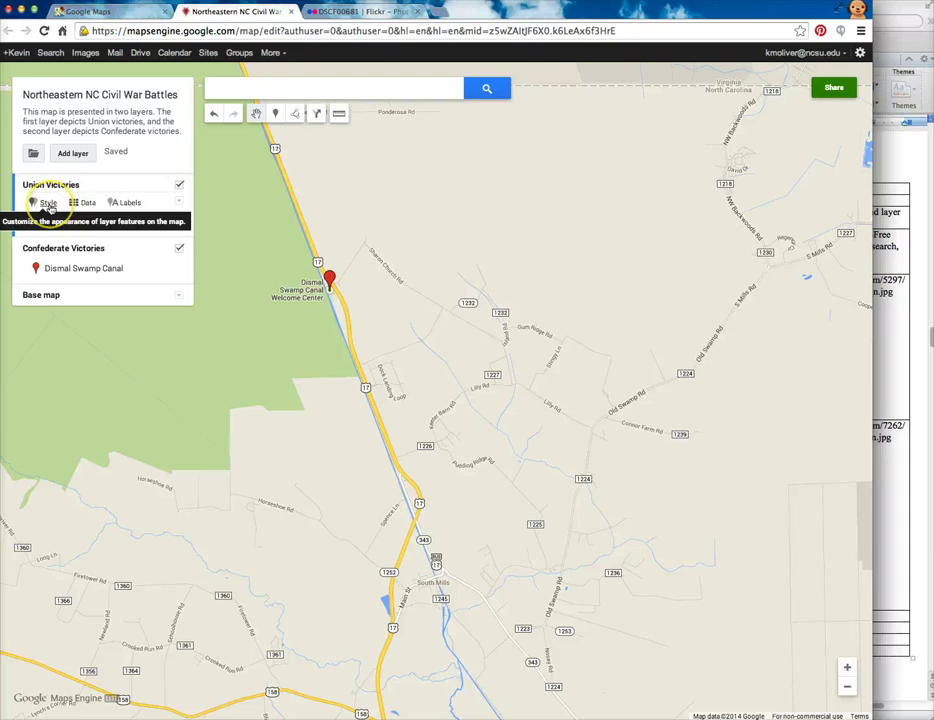
click(48, 205)
click(115, 225)
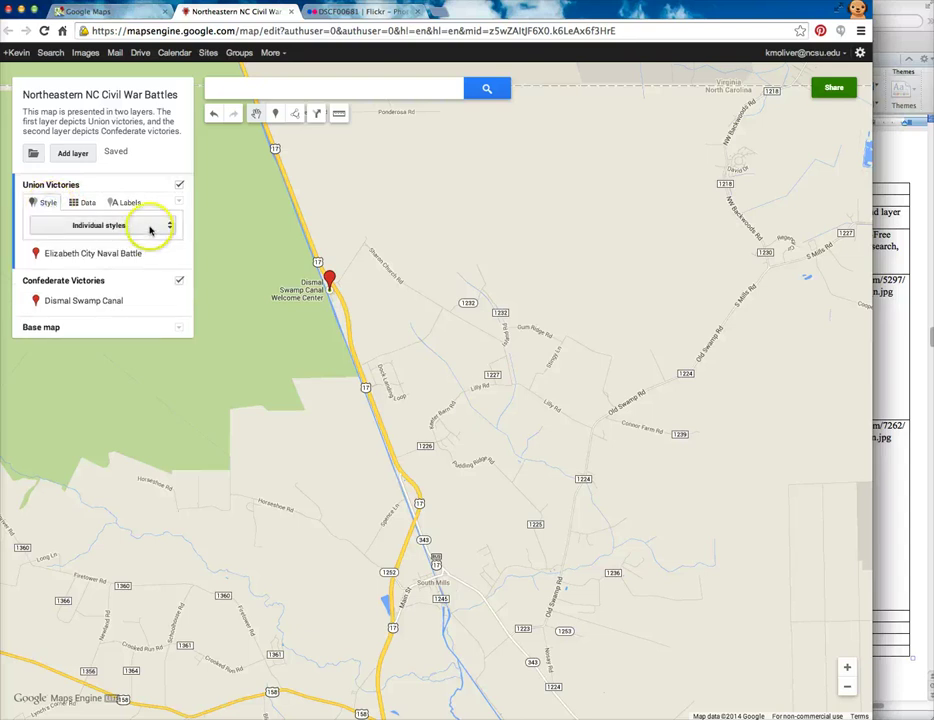
click(154, 226)
click(150, 214)
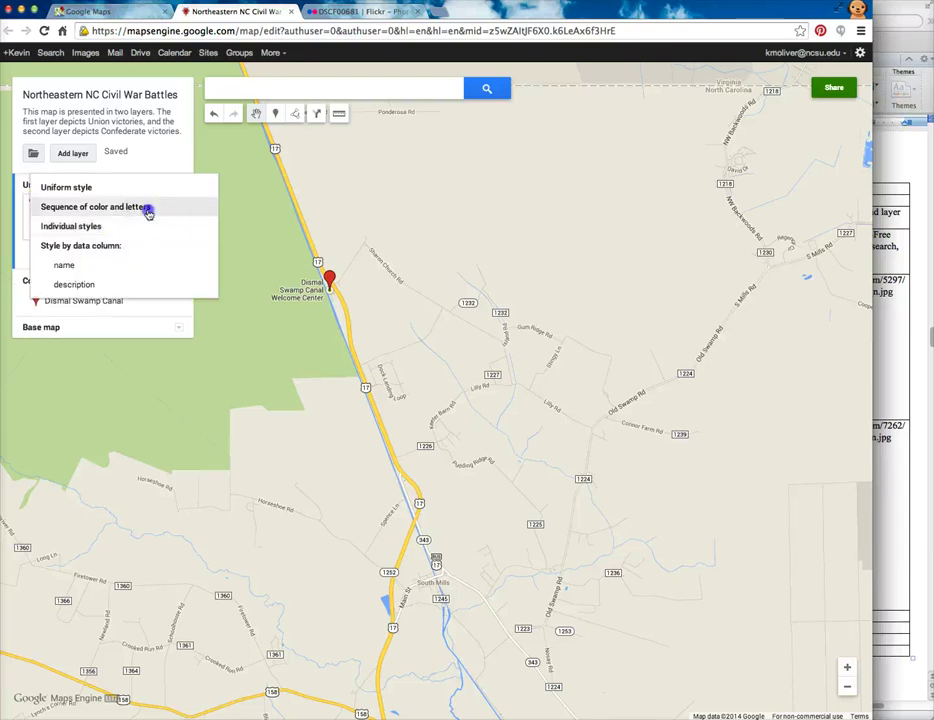
Step: Label the Union Victories layer's markers by the name column
click(138, 210)
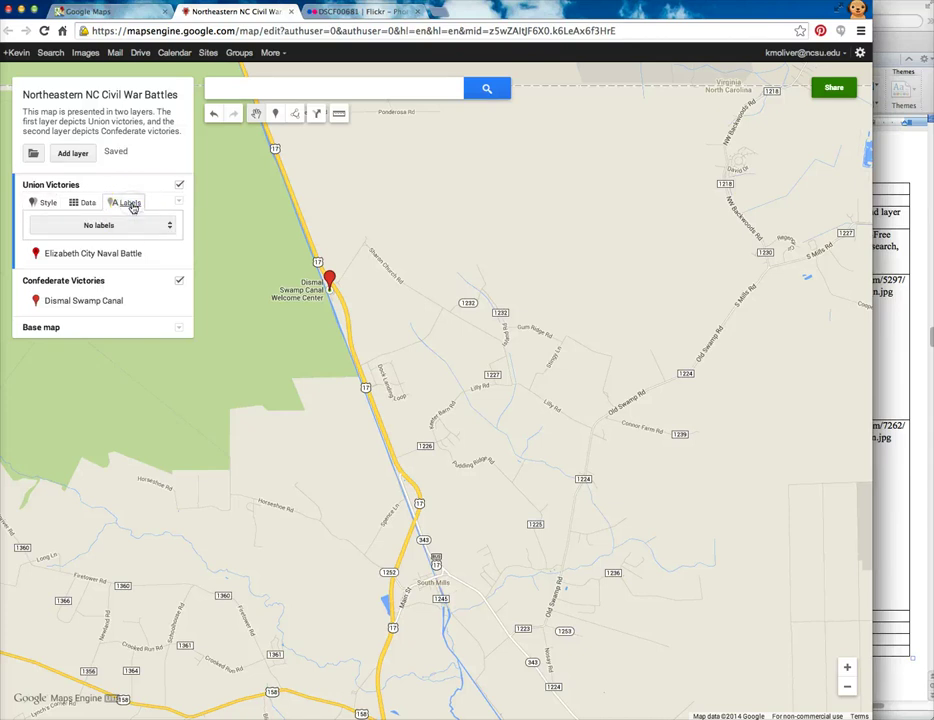
click(130, 222)
click(117, 252)
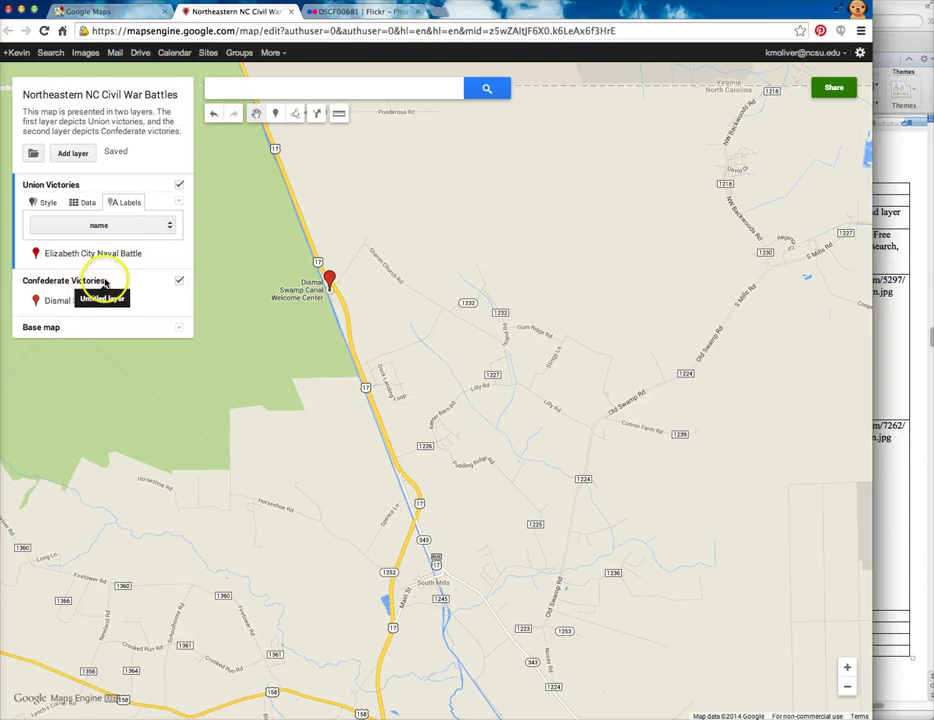
Step: Style the Confederate Victories layer's markers with a sequence of color and letters
click(130, 279)
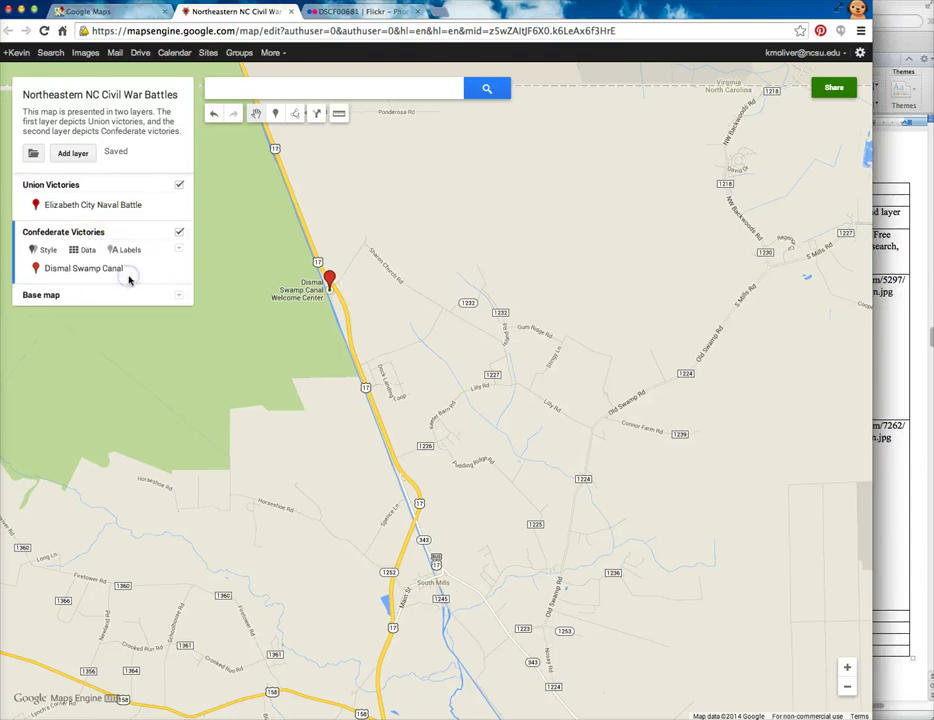
click(47, 249)
click(89, 270)
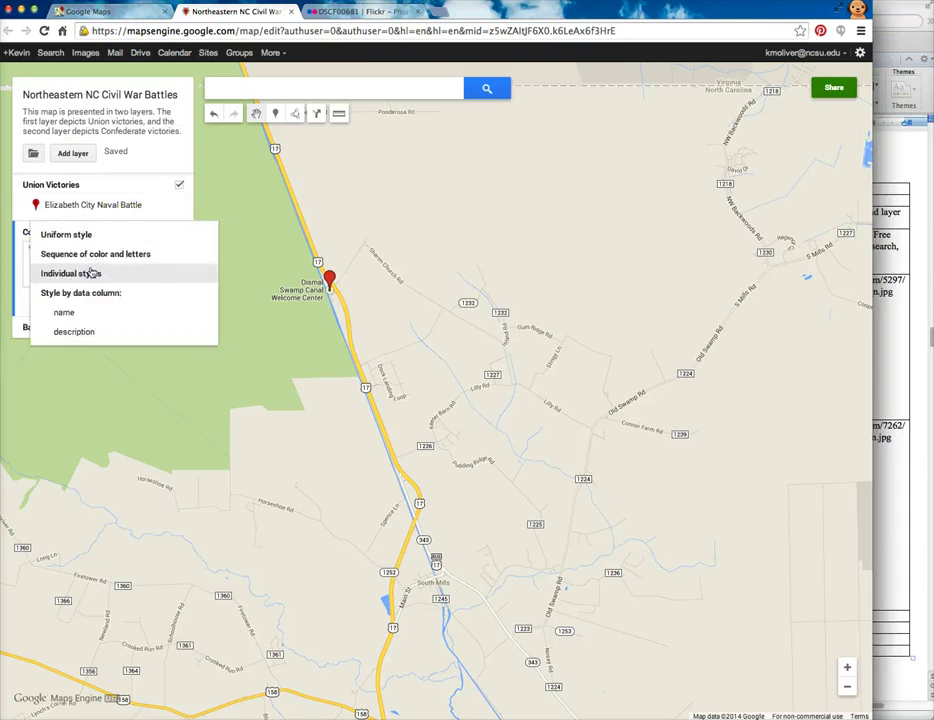
click(104, 256)
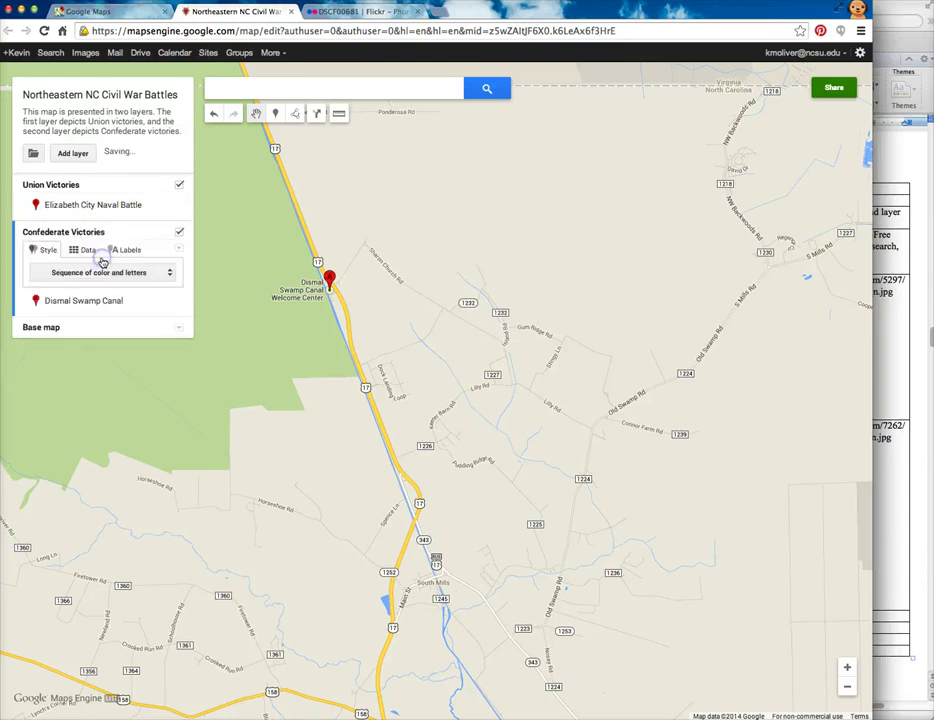
click(331, 282)
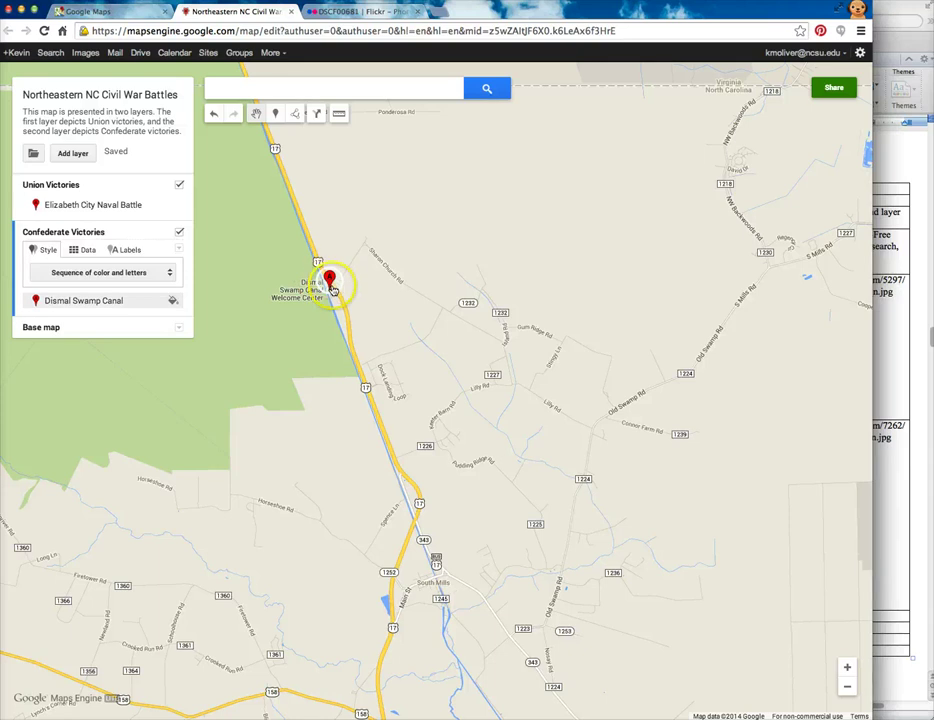
mouse_move(333, 289)
mouse_down()
mouse_move(333, 297)
mouse_move(330, 284)
mouse_up()
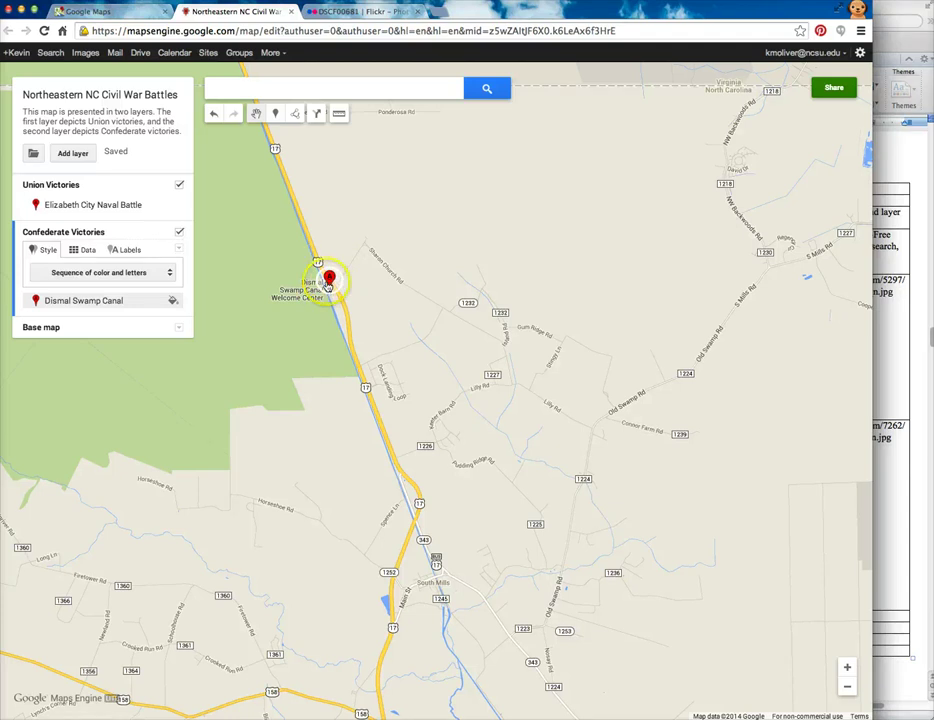
drag(328, 287, 330, 286)
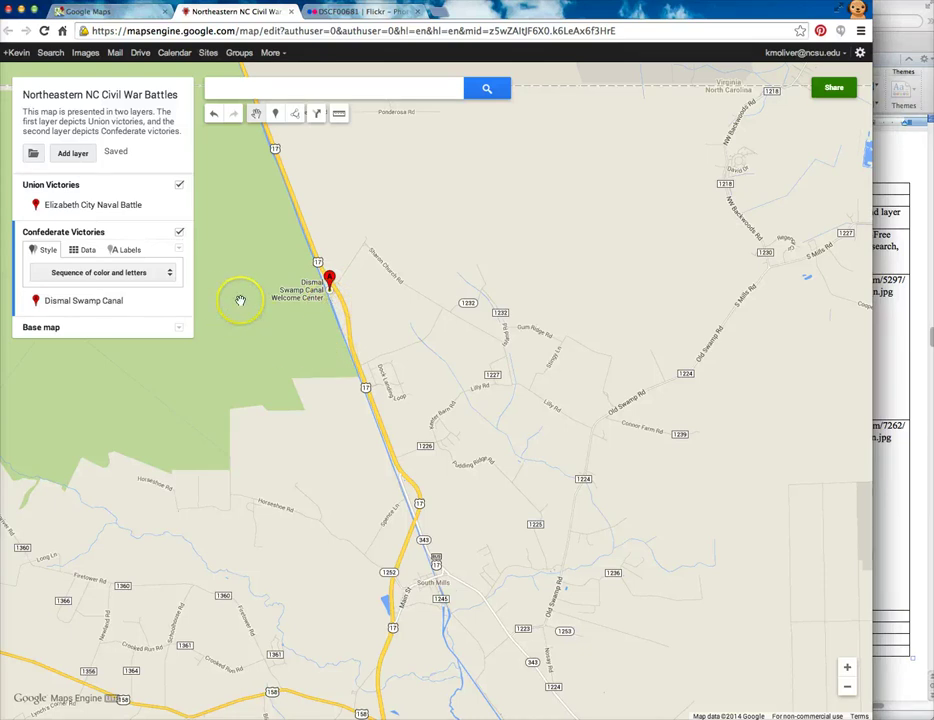
Step: Label the Confederate Victories layer's markers by the name column
click(130, 252)
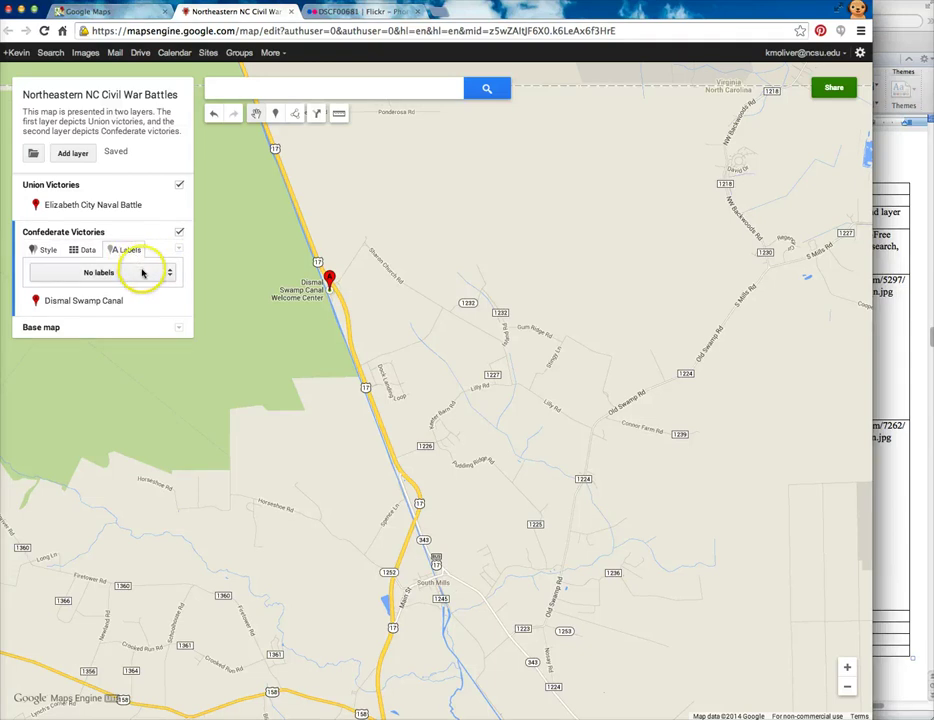
click(144, 270)
click(100, 302)
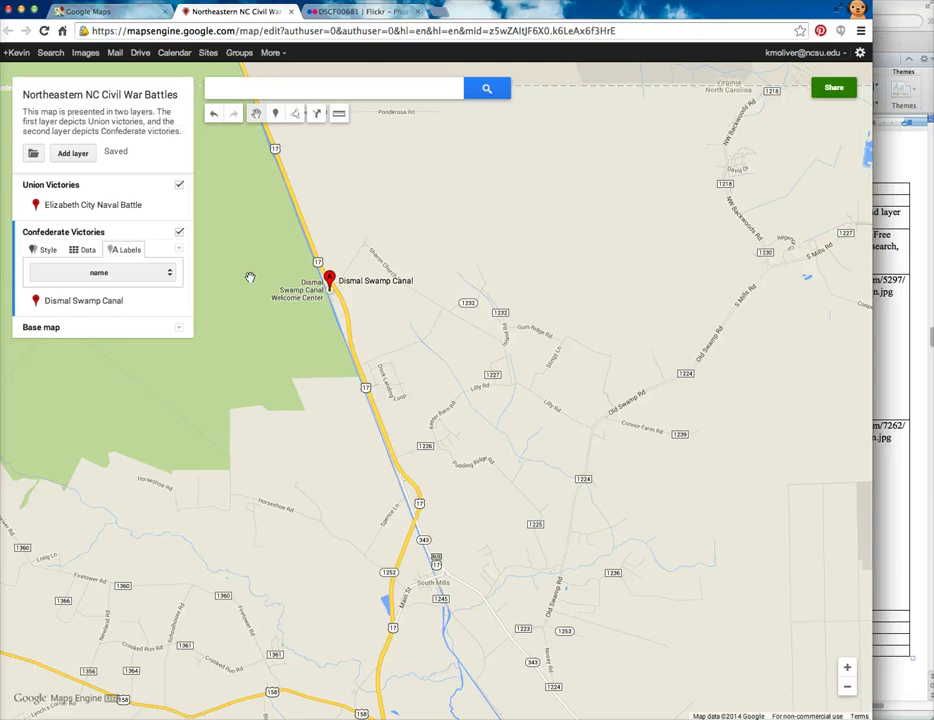
Step: Examine the labelled Dismal Swamp Canal and Elizabeth City Naval Battle markers together on the wider regional map
drag(390, 396, 355, 317)
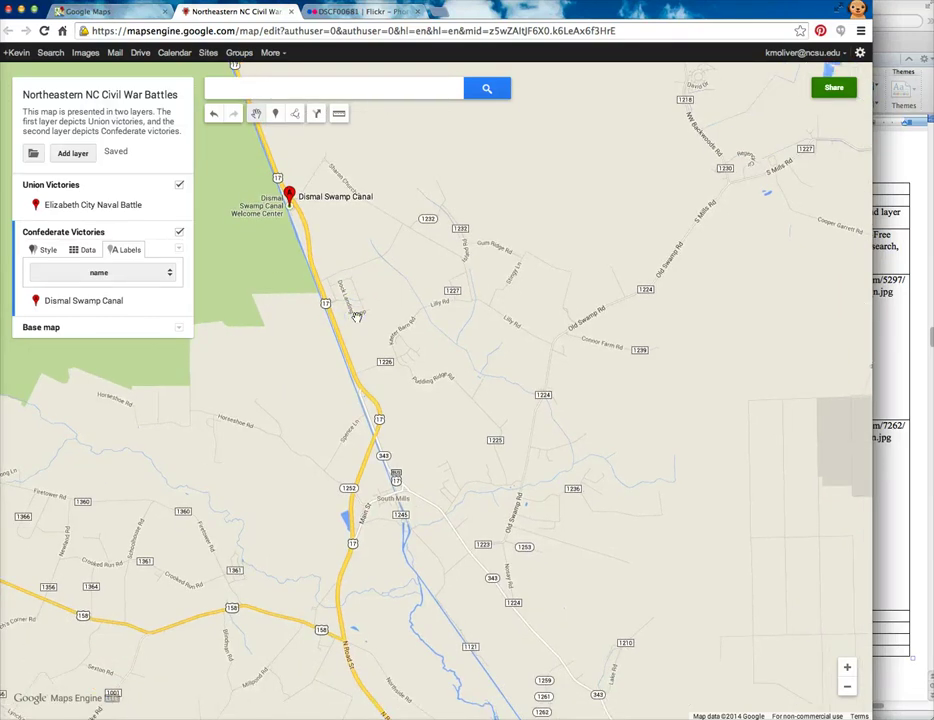
click(848, 687)
click(848, 687)
drag(669, 471, 640, 417)
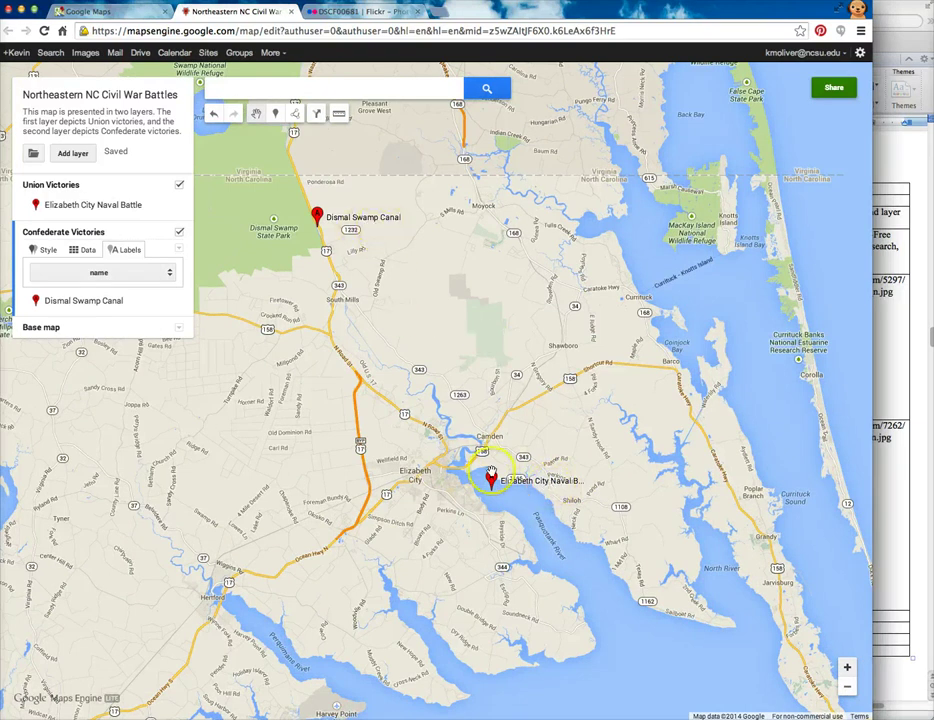
click(489, 477)
click(480, 377)
click(508, 312)
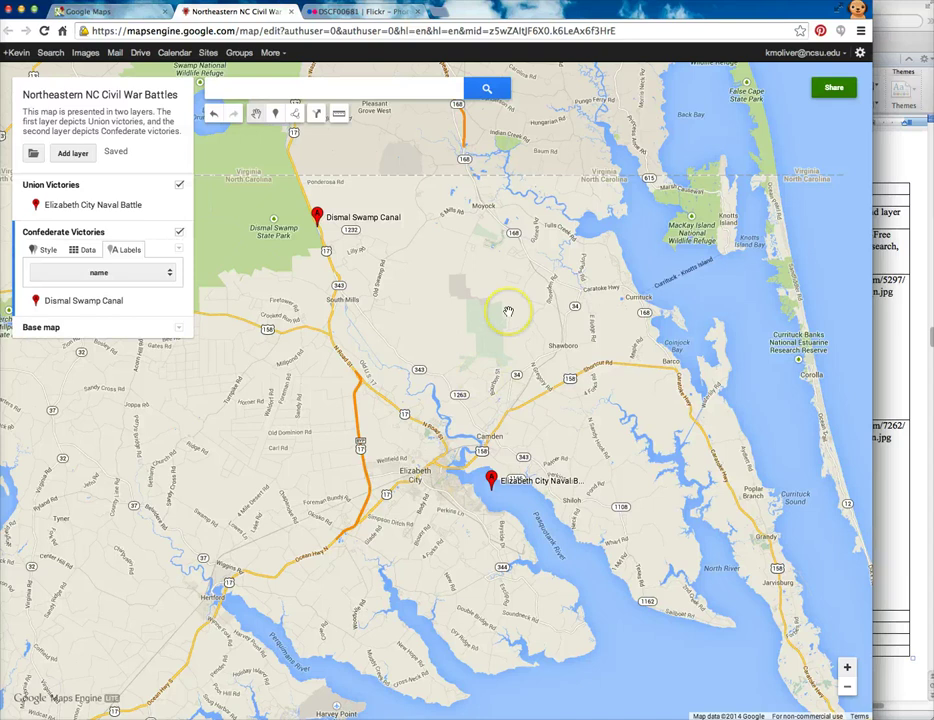
drag(534, 334, 525, 319)
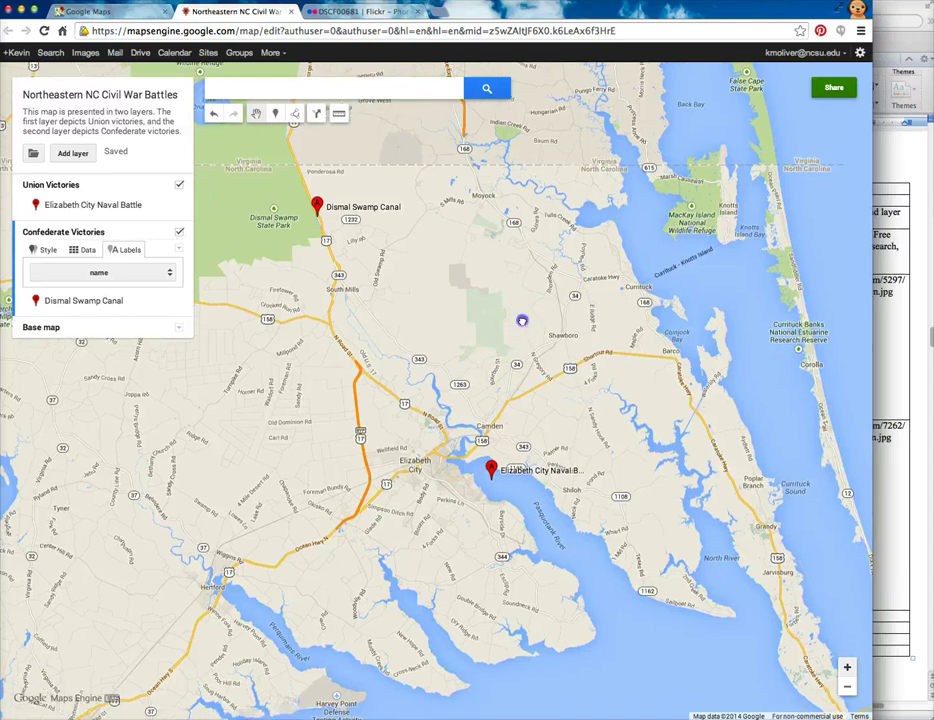
click(572, 347)
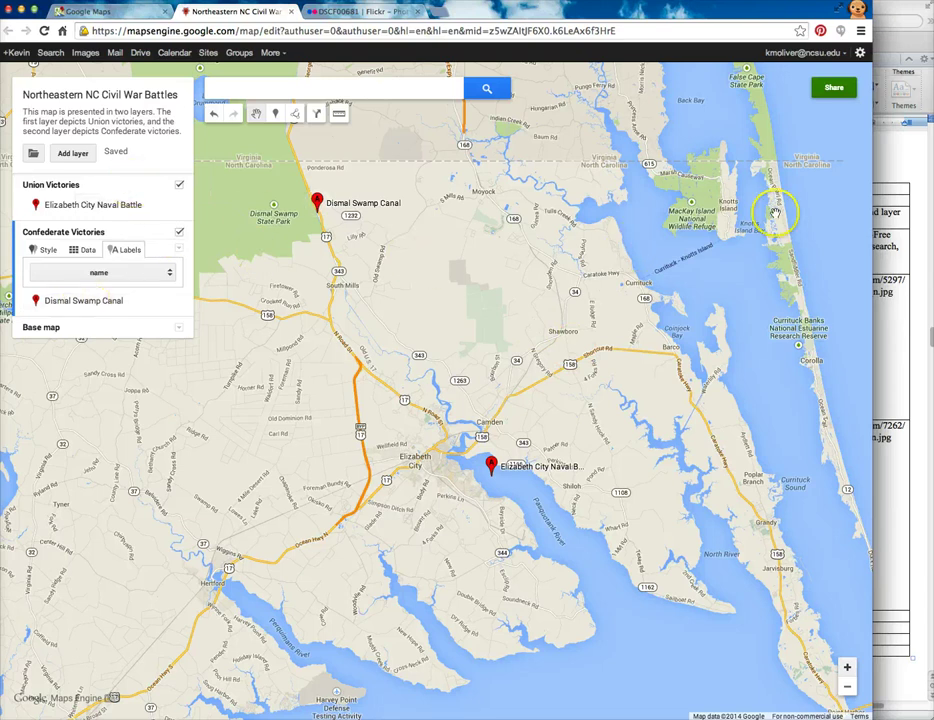
Step: Share the map with anyone who has the link, allowing view access without sign-in, and save that visibility
click(835, 92)
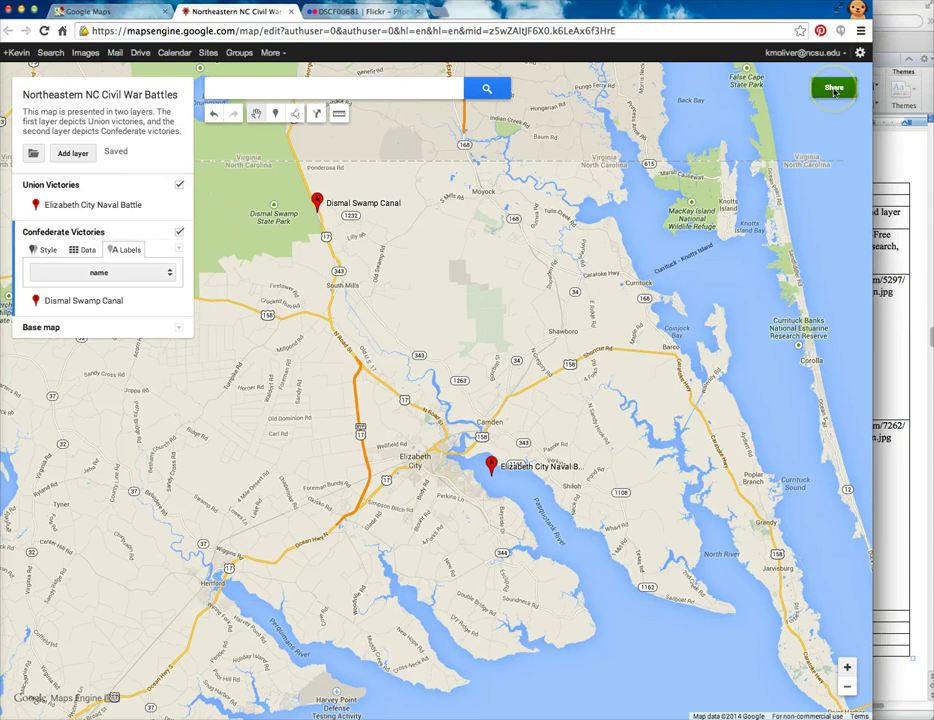
click(835, 92)
click(834, 92)
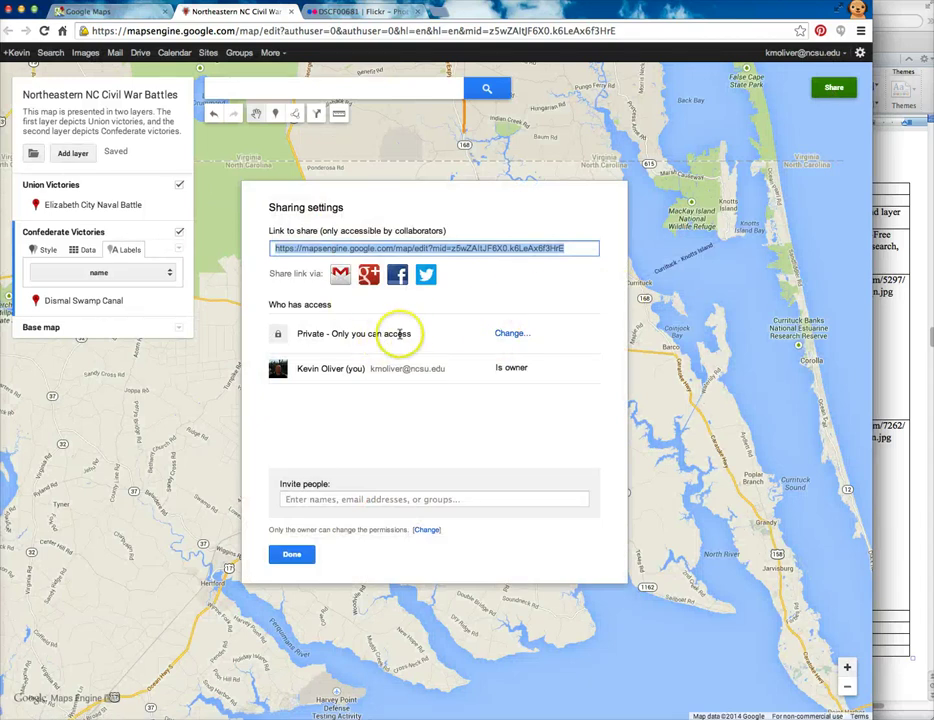
click(510, 334)
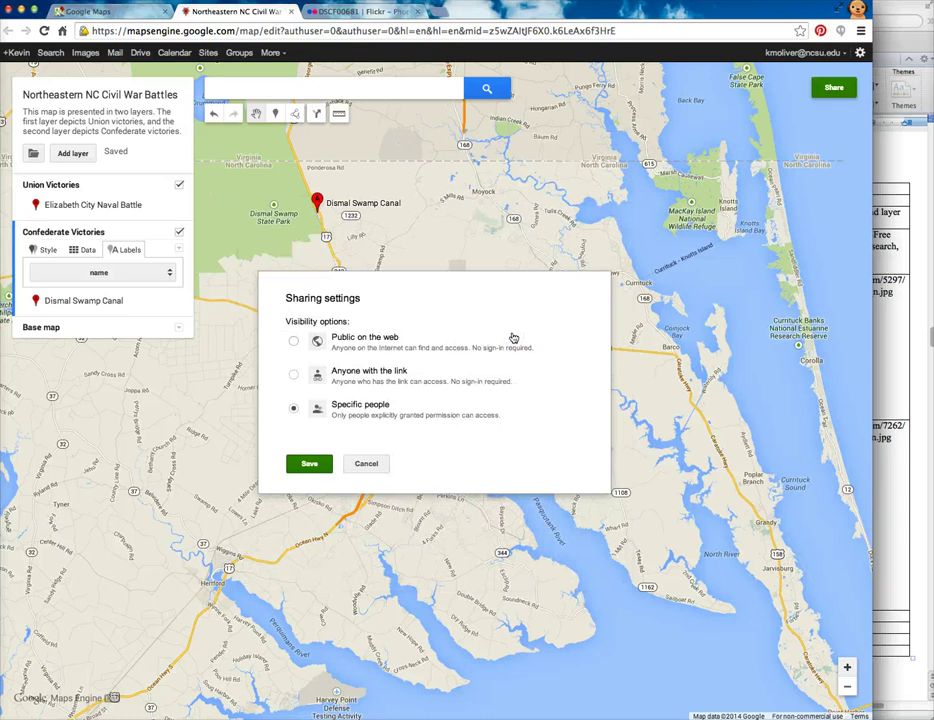
click(293, 375)
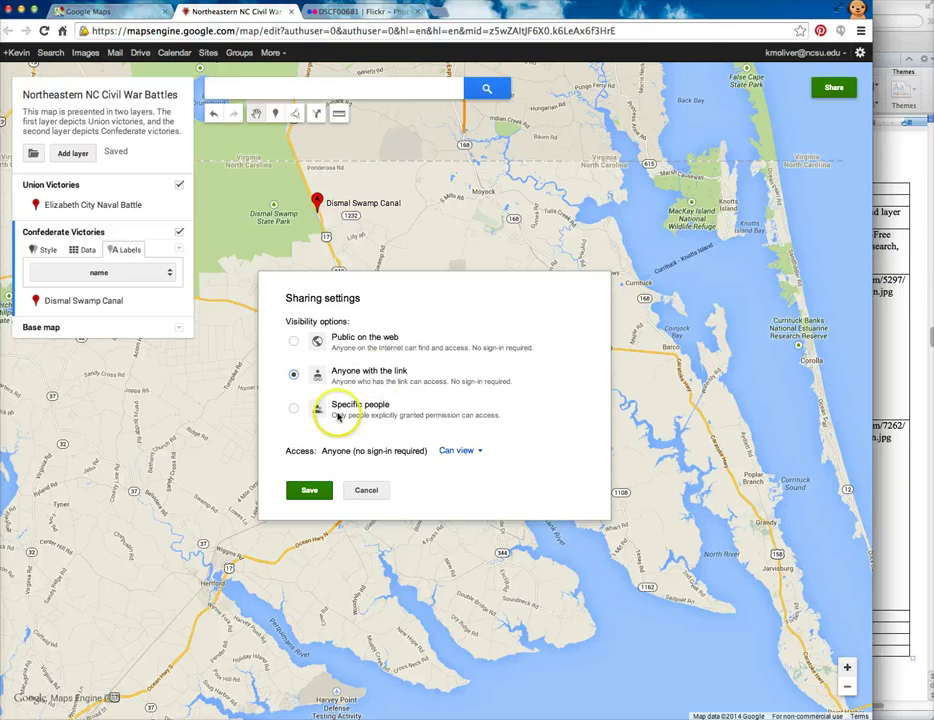
click(309, 491)
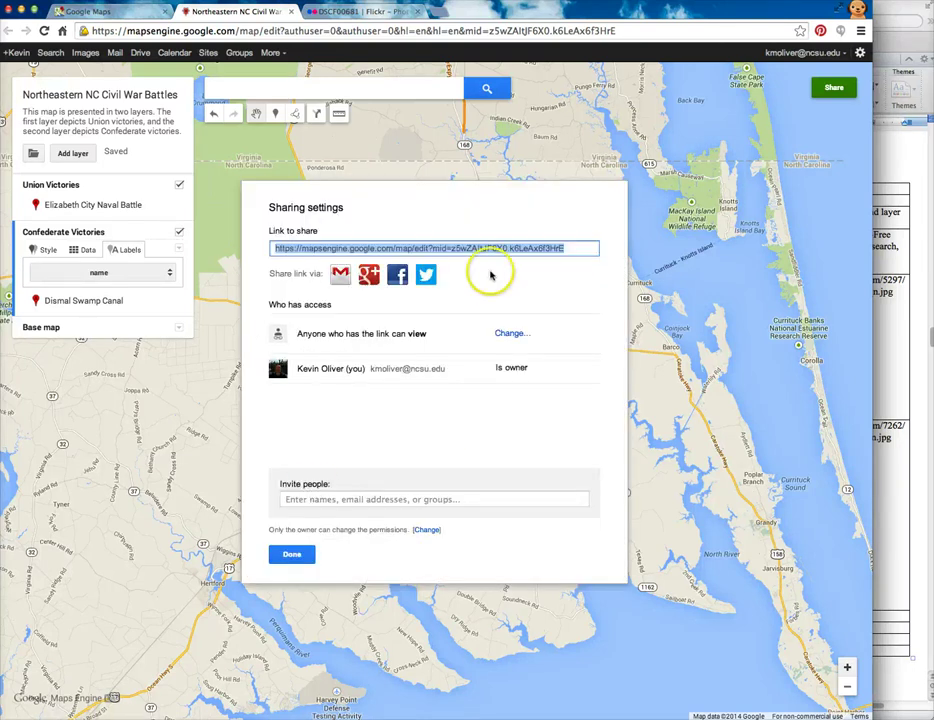
Step: Select the map's entire share link, and finish the sharing settings to return to the map
double_click(492, 249)
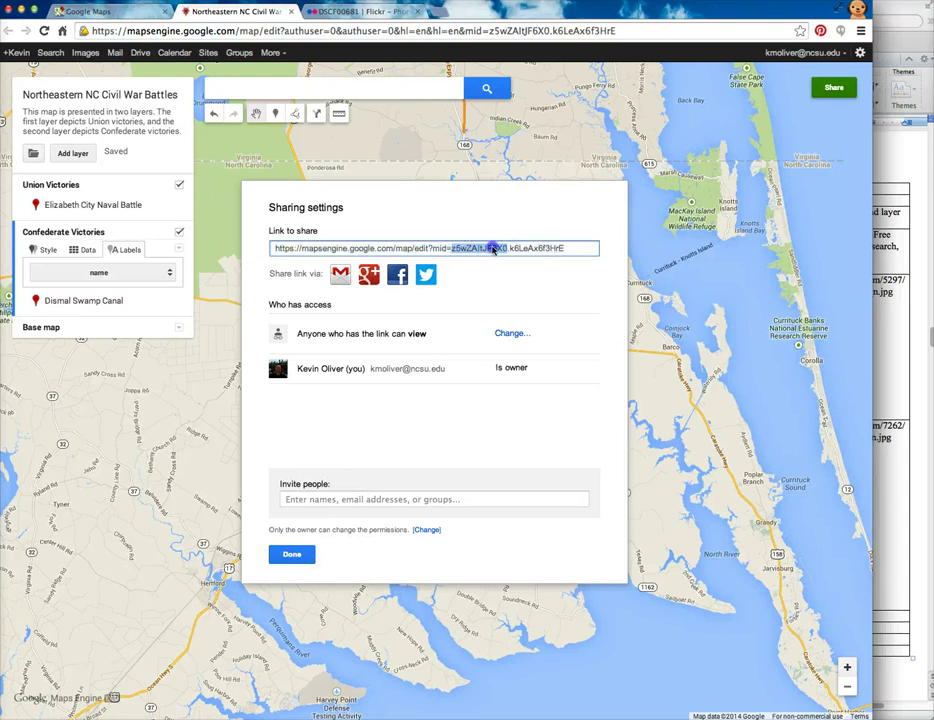
triple_click(492, 249)
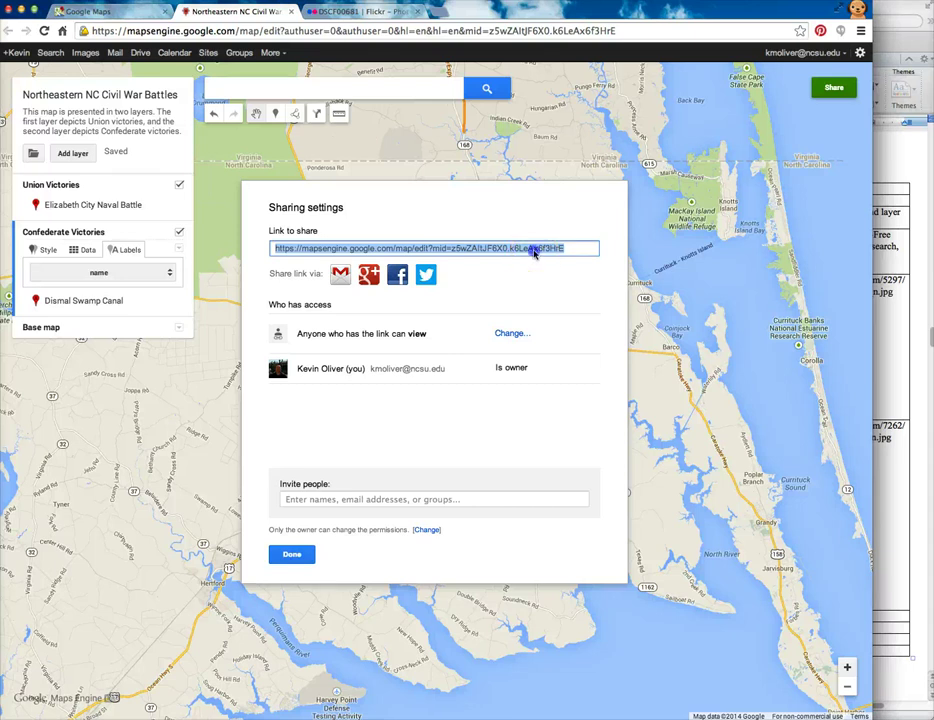
click(534, 248)
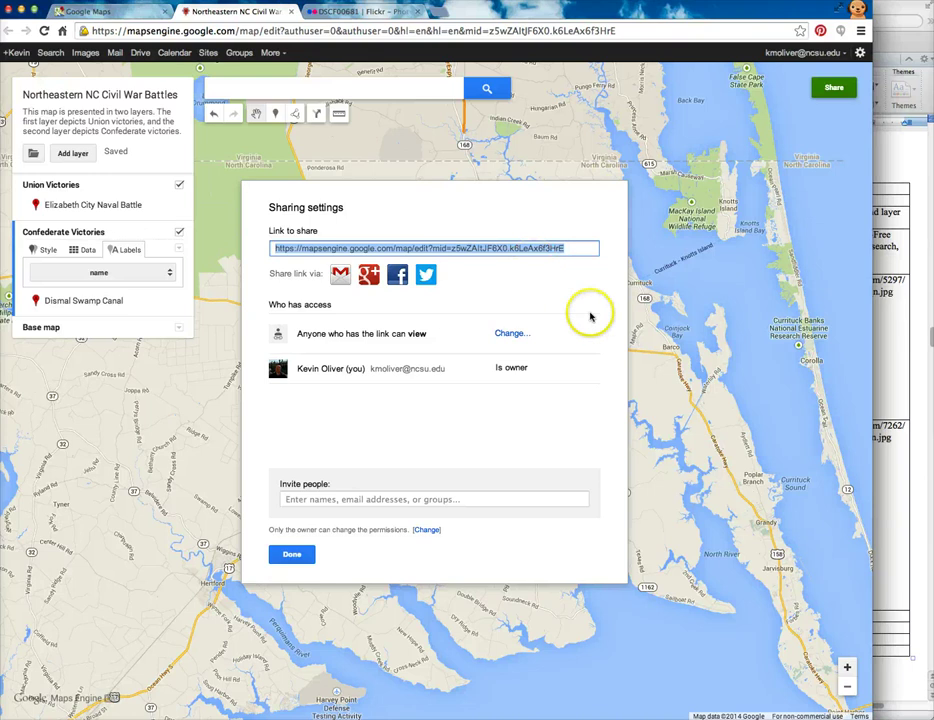
click(296, 556)
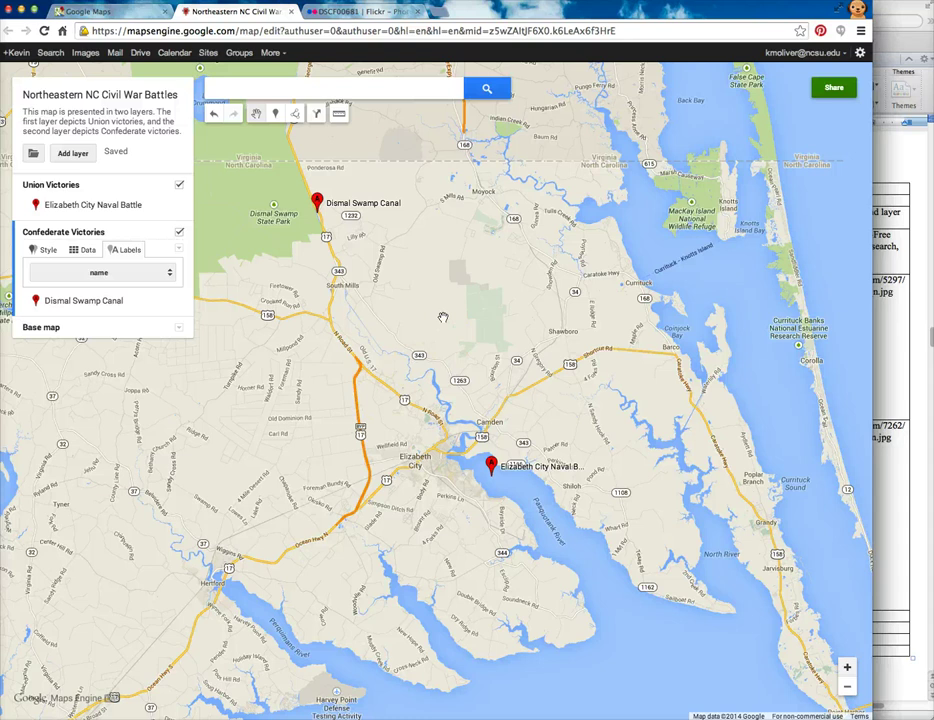
drag(443, 317, 456, 331)
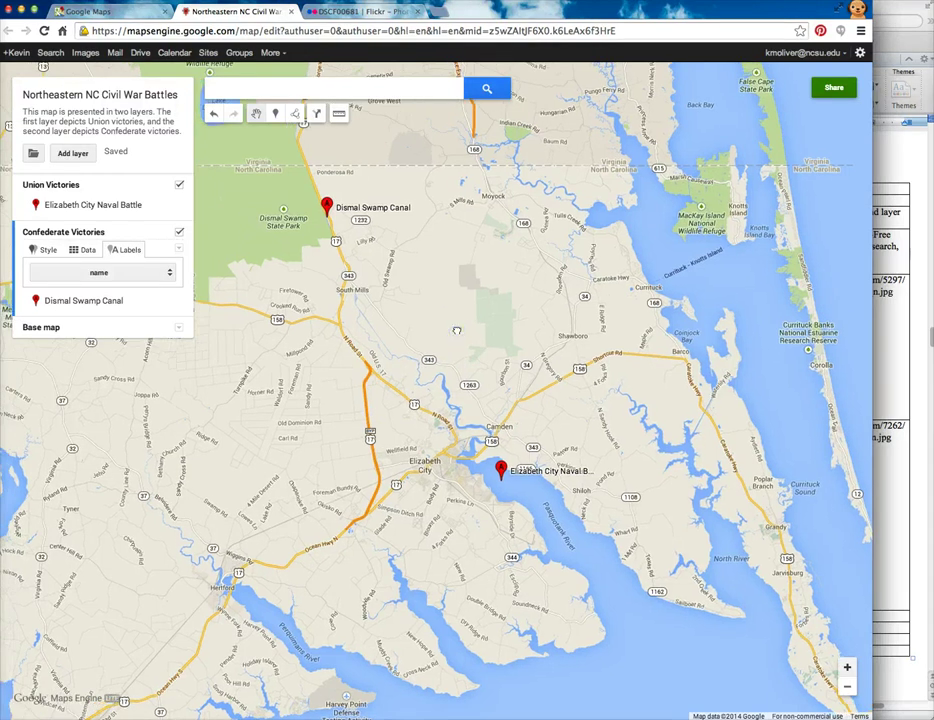